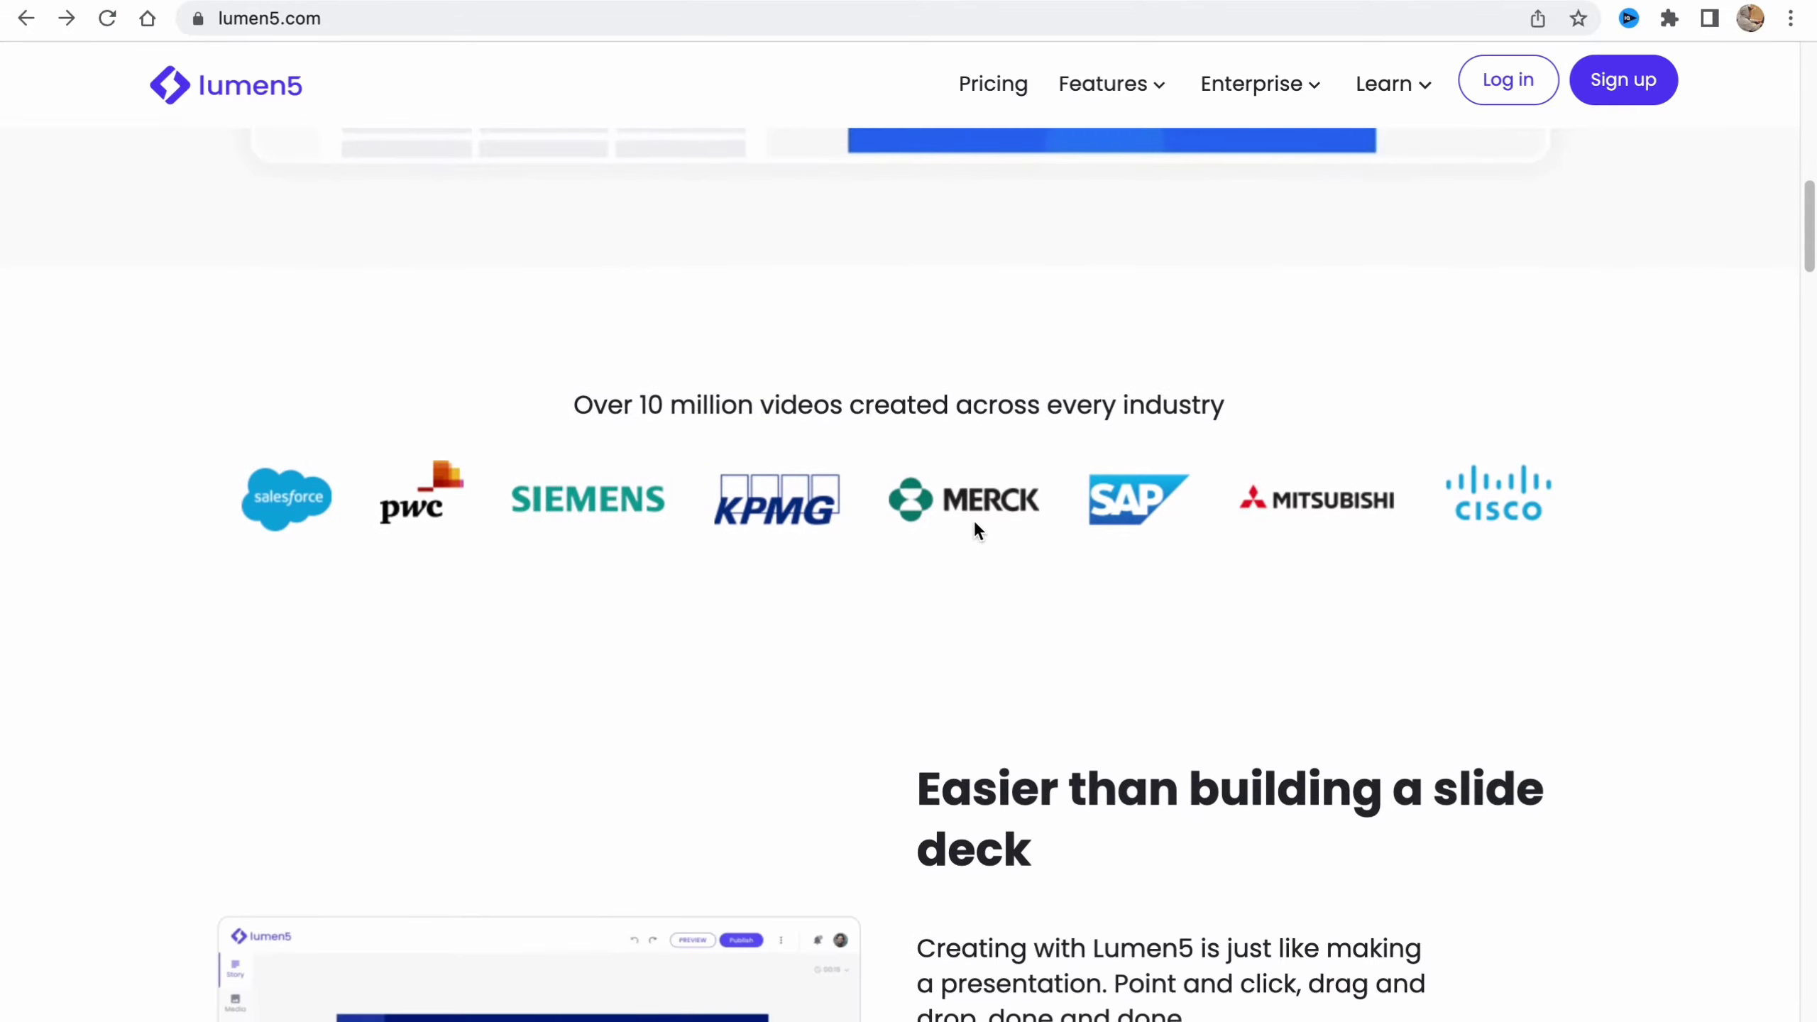
- Look through the feature sections and customer testimonials on the Lumen5 homepage
{"action": "scroll", "coordinate": [974, 521], "scroll_direction": "down", "scroll_amount": 2}
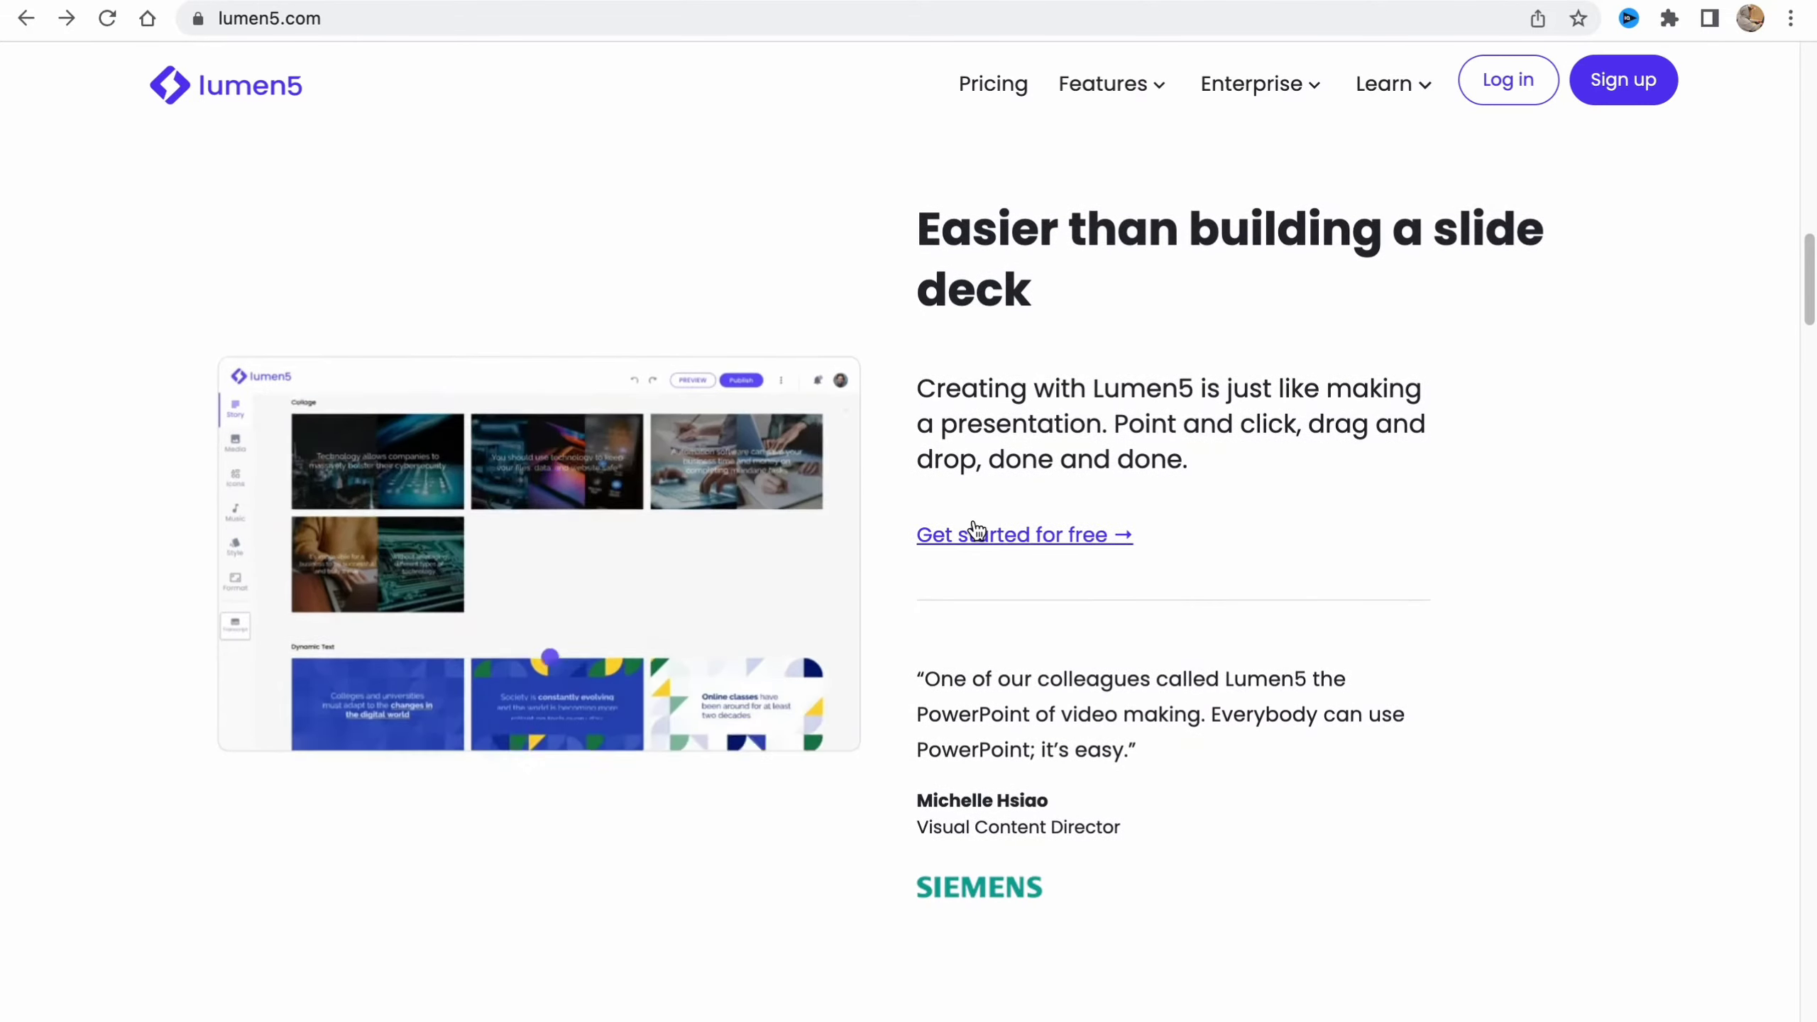
{"action": "scroll", "coordinate": [974, 519], "scroll_direction": "down", "scroll_amount": 4}
{"action": "scroll", "coordinate": [973, 517], "scroll_direction": "down", "scroll_amount": 15}
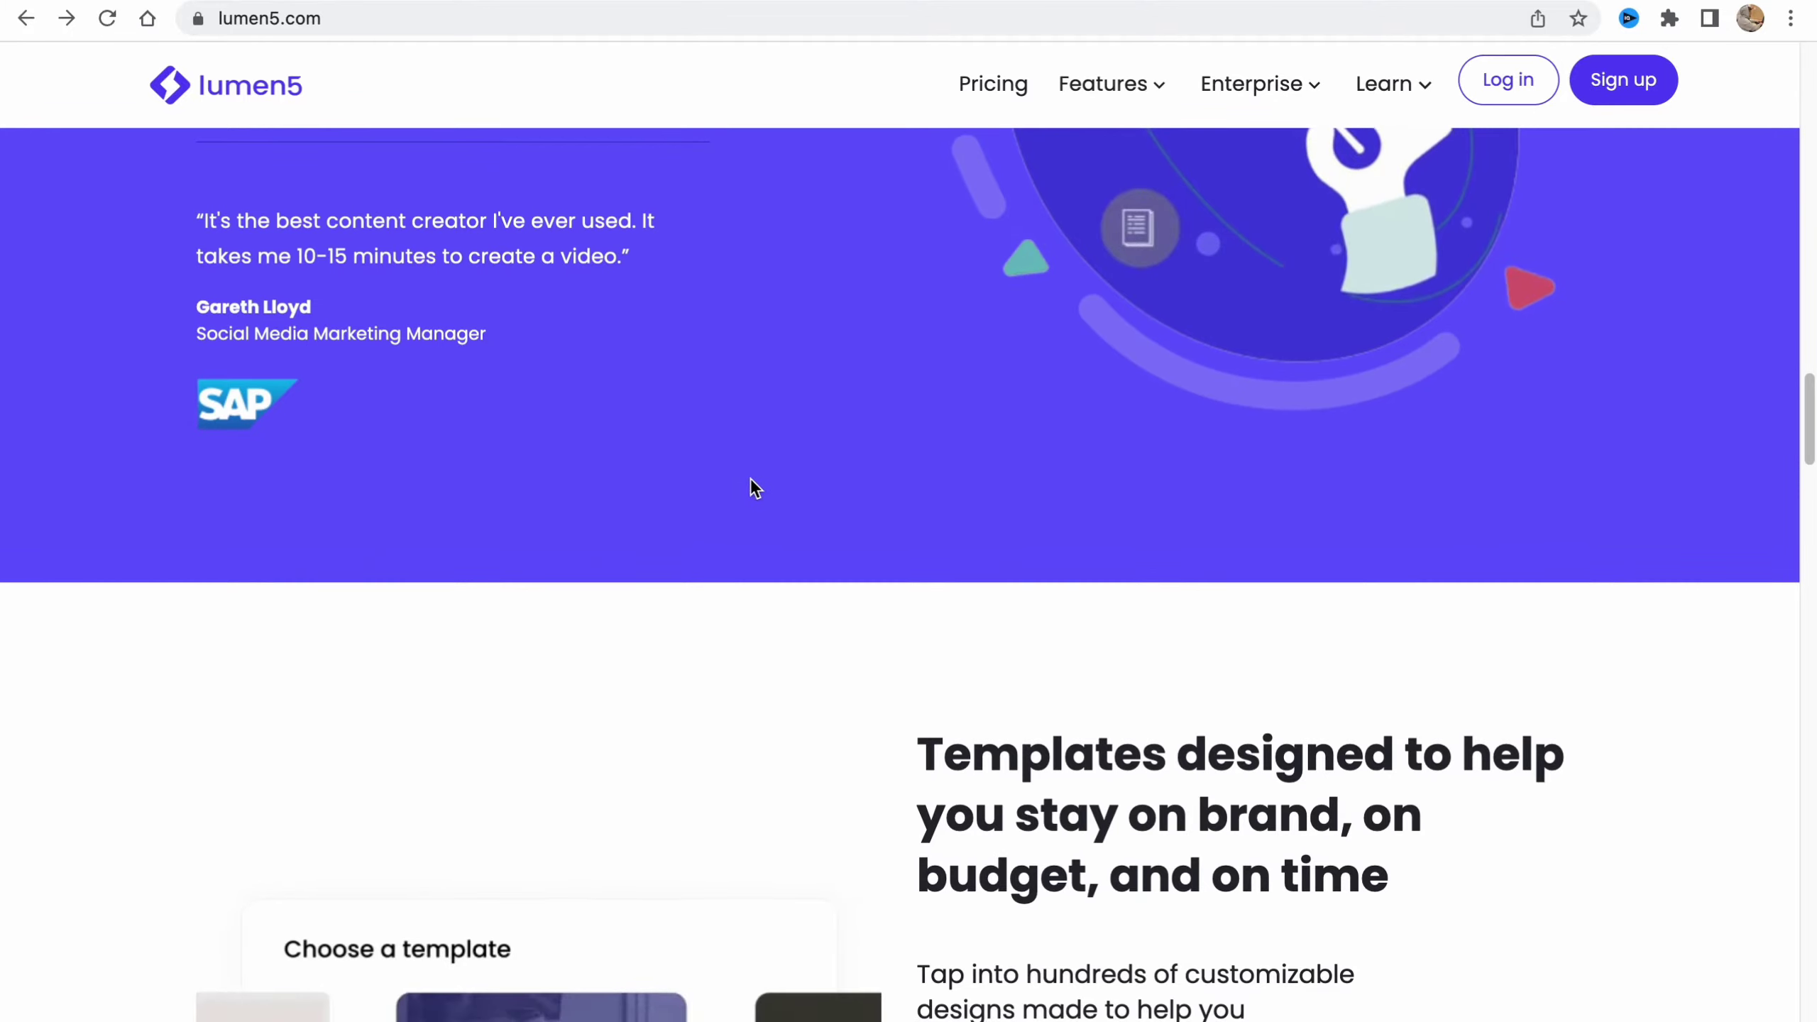
{"action": "scroll", "coordinate": [751, 480], "scroll_direction": "down", "scroll_amount": 1}
{"action": "scroll", "coordinate": [751, 480], "scroll_direction": "up", "scroll_amount": 2}
{"action": "scroll", "coordinate": [750, 478], "scroll_direction": "up", "scroll_amount": 20}
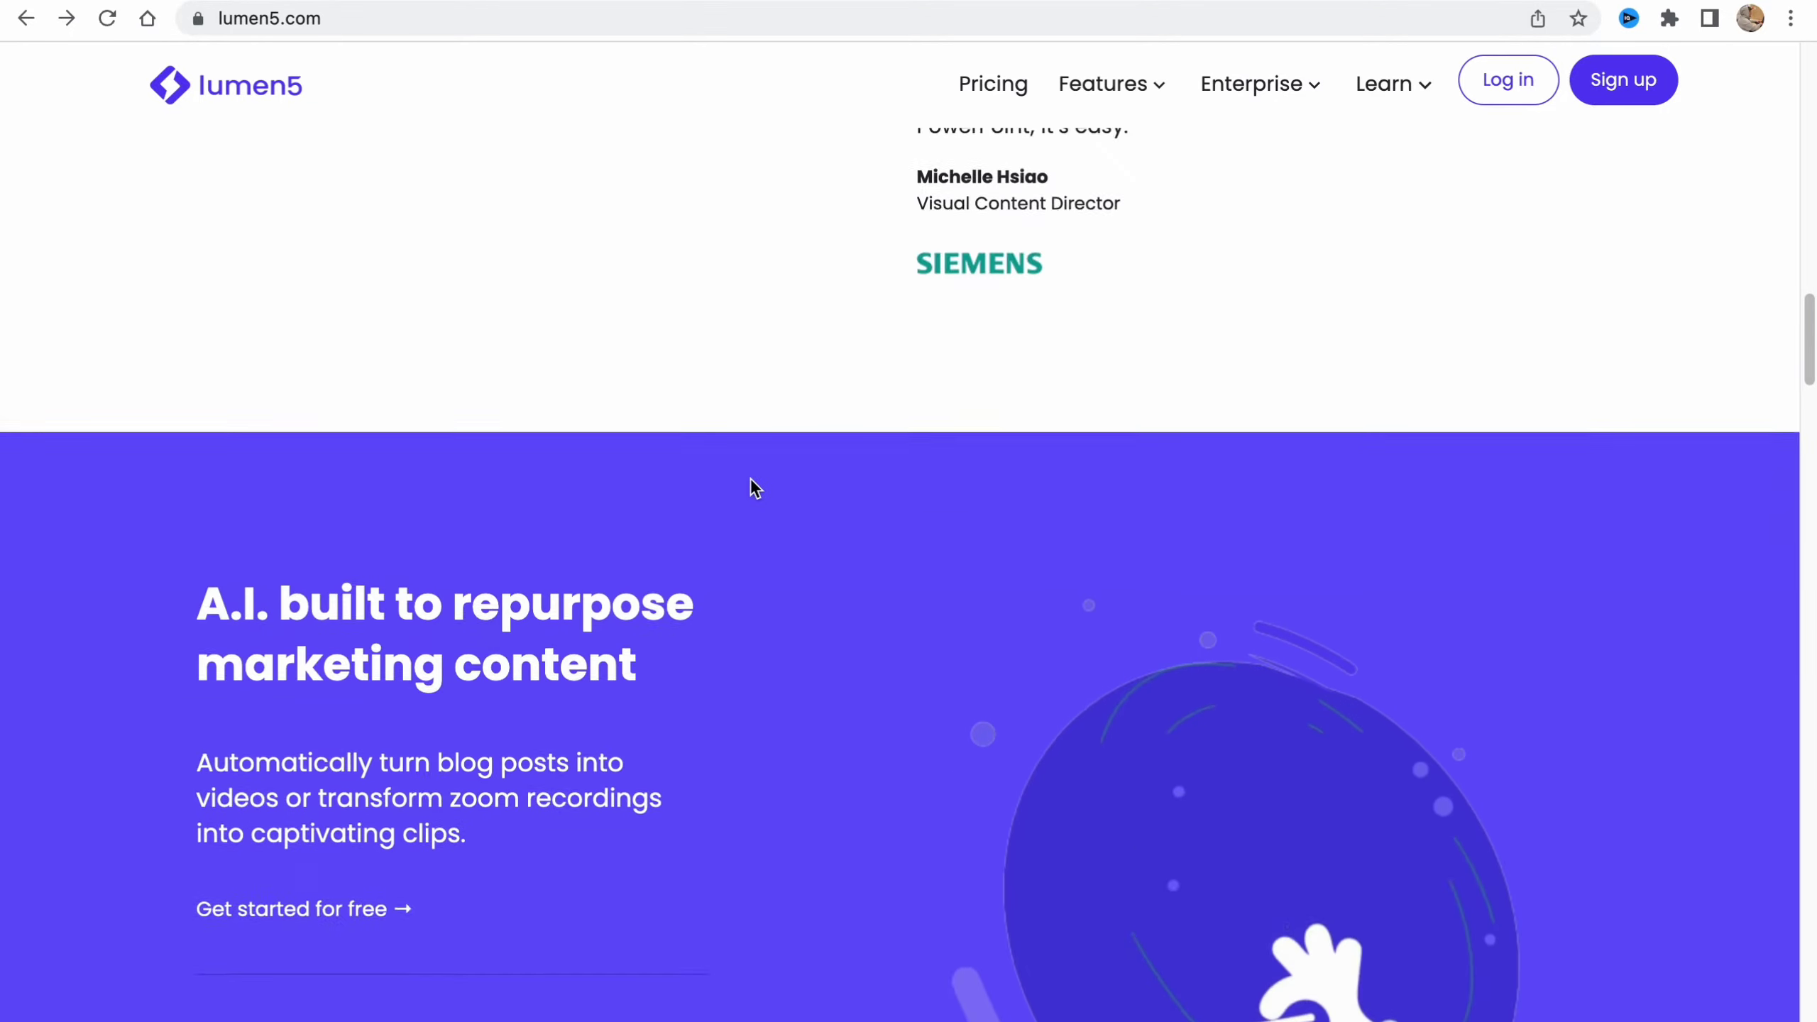
{"action": "scroll", "coordinate": [750, 478], "scroll_direction": "up", "scroll_amount": 17}
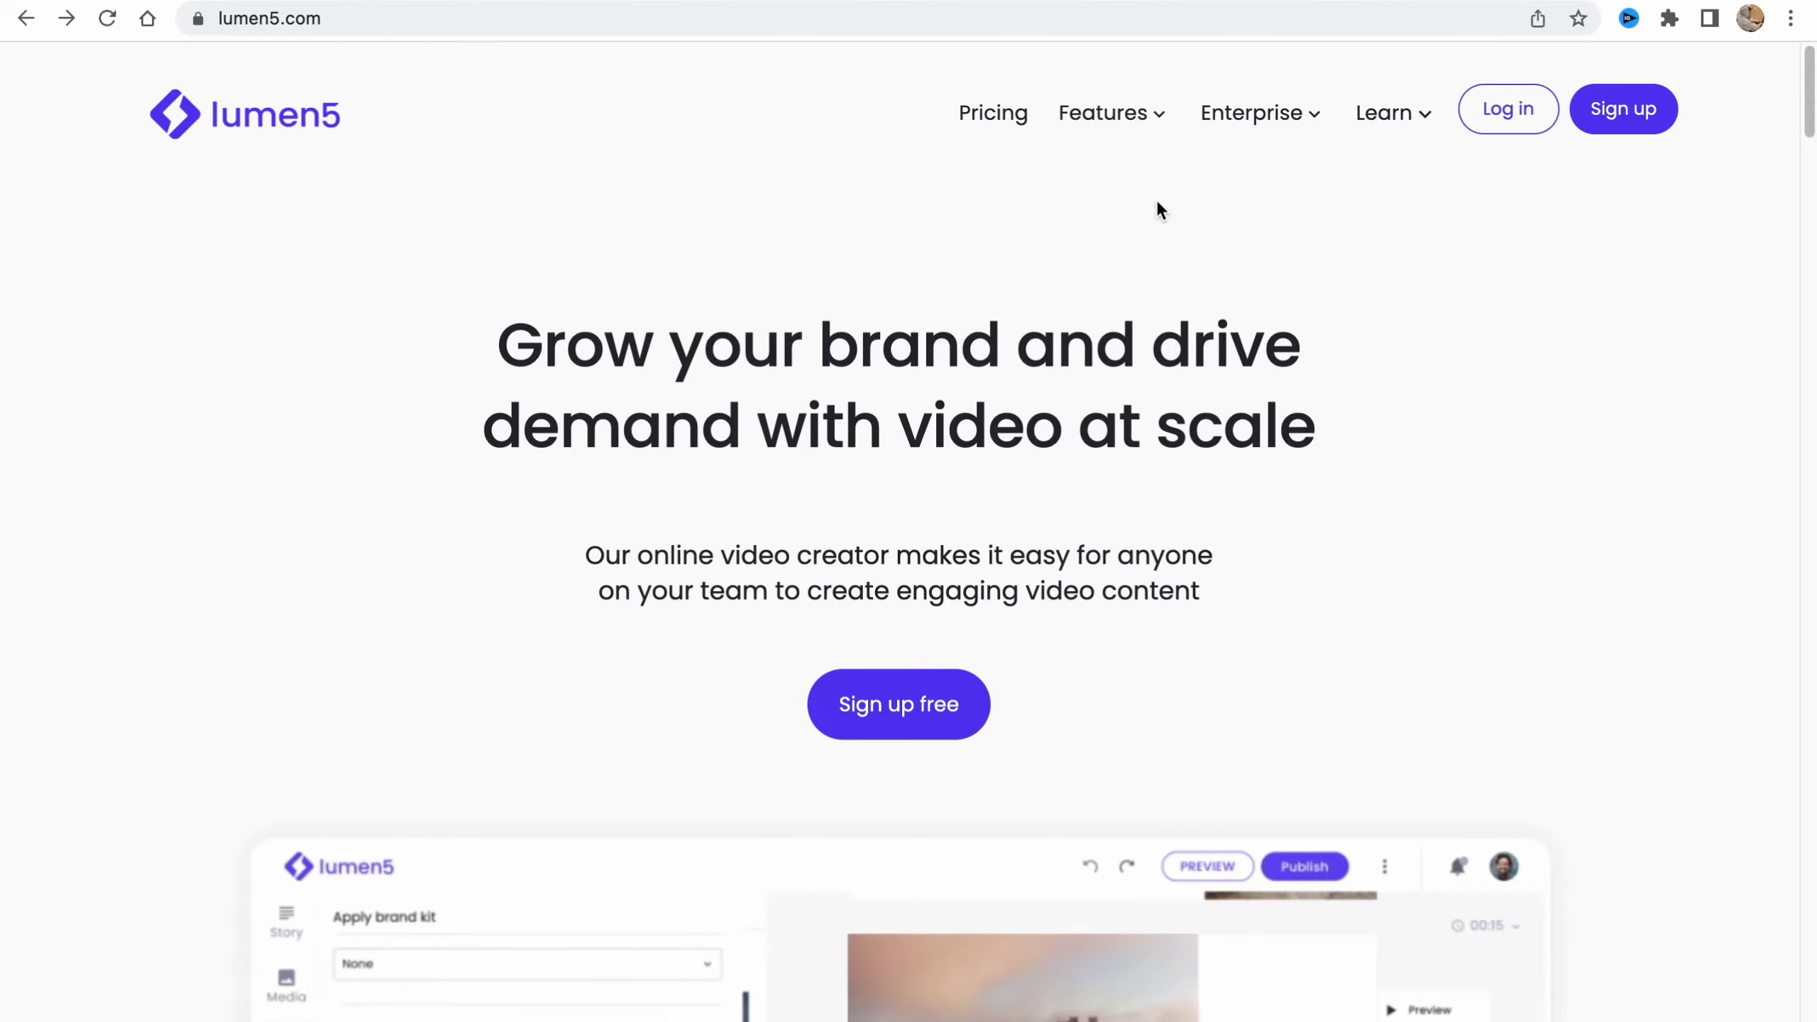
- Log in to the existing Lumen5 account with the saved credentials
{"action": "left_click", "coordinate": [942, 698]}
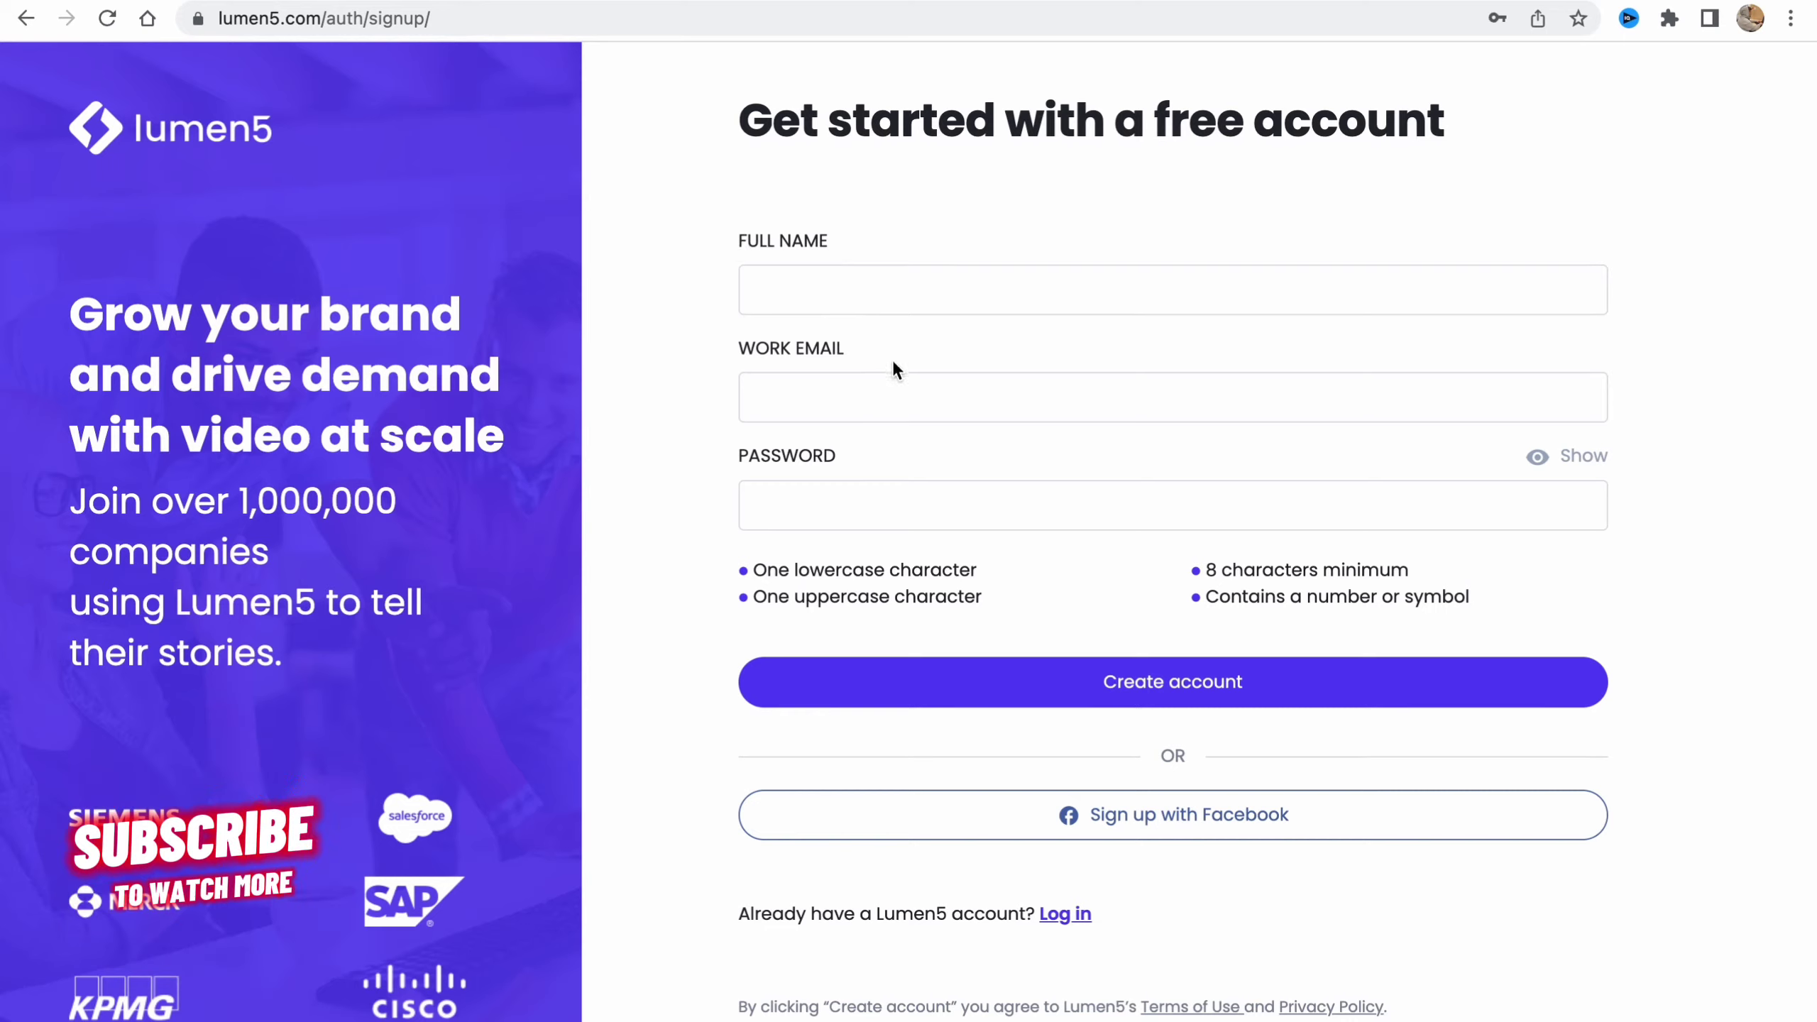
{"action": "left_click", "coordinate": [26, 19]}
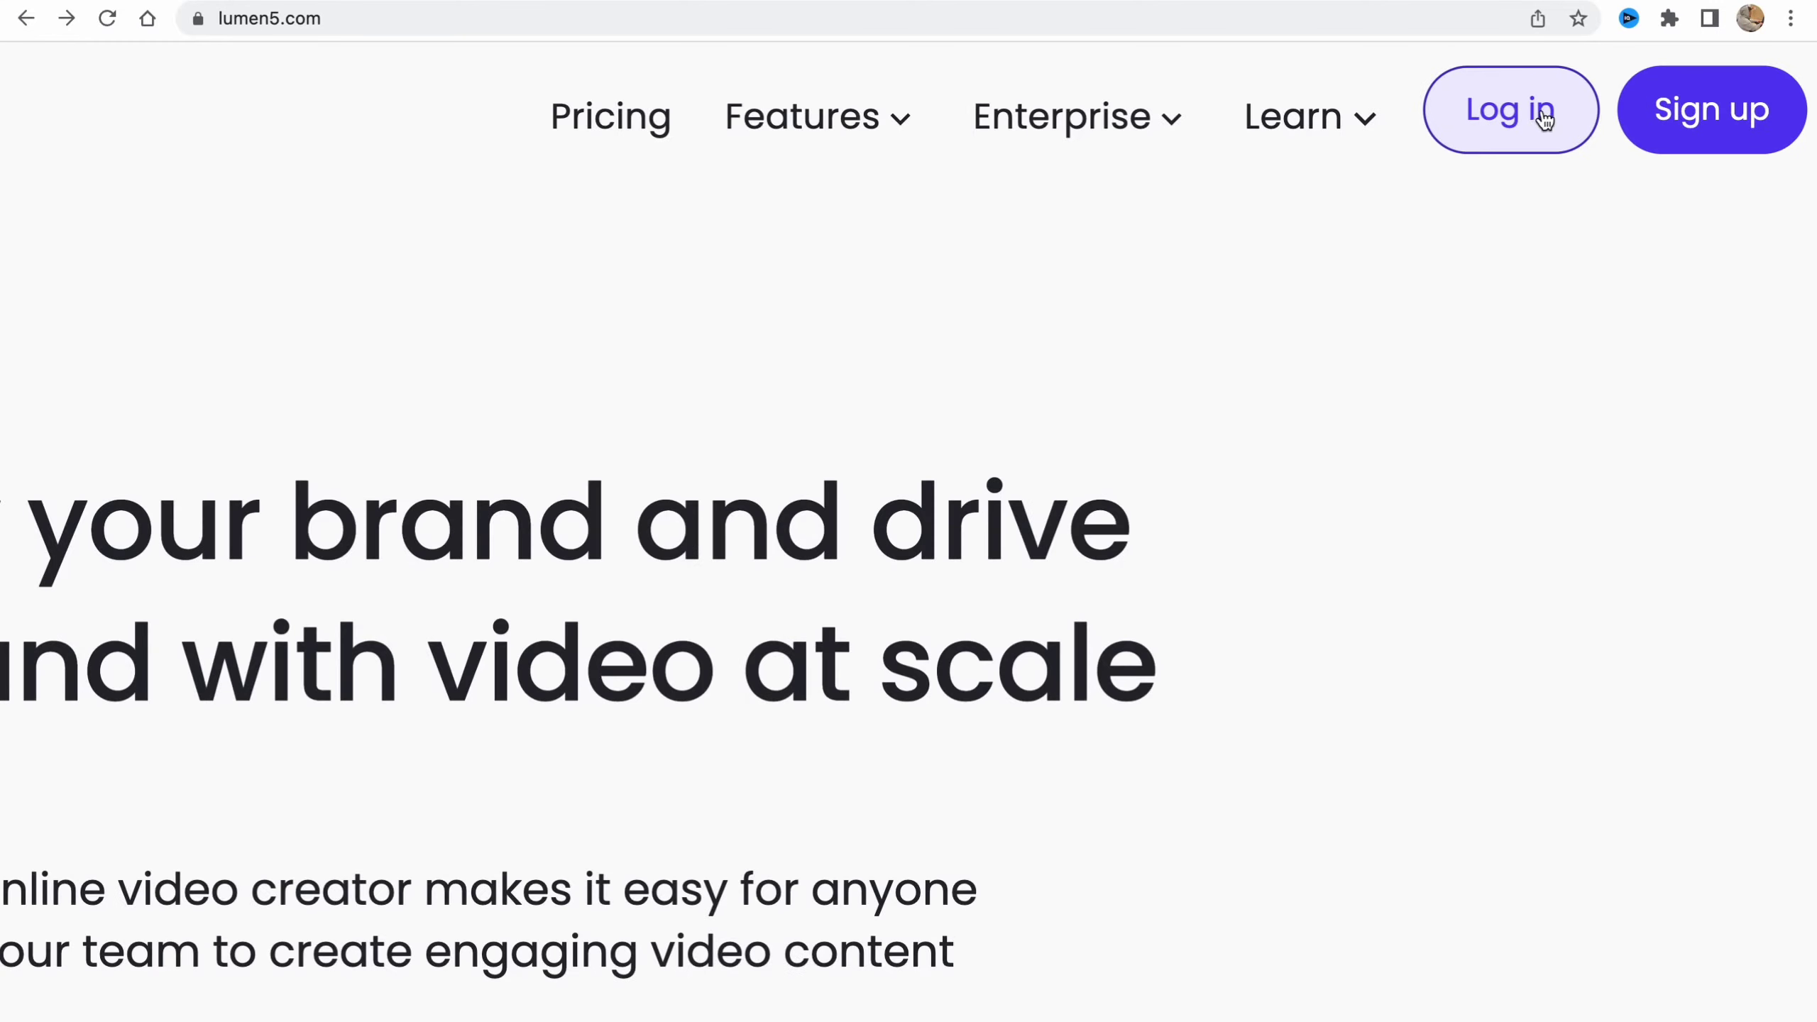
{"action": "left_click", "coordinate": [1549, 112]}
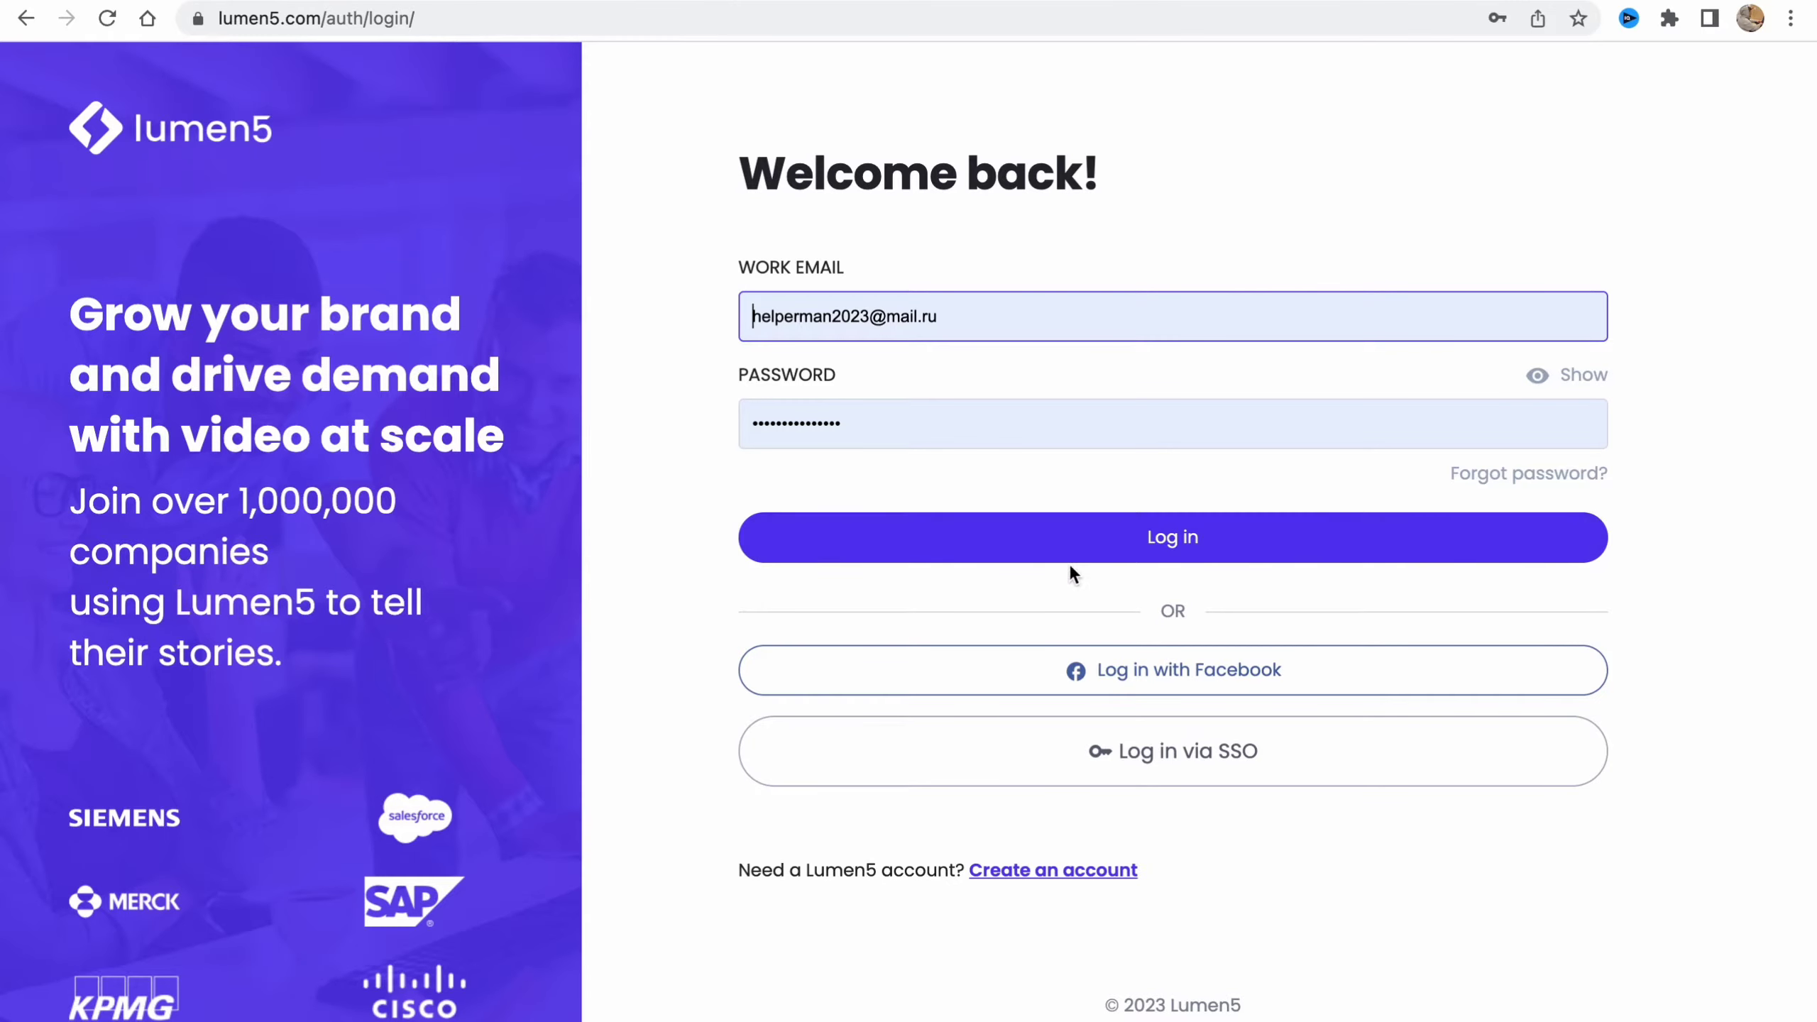
{"action": "left_click", "coordinate": [1085, 555]}
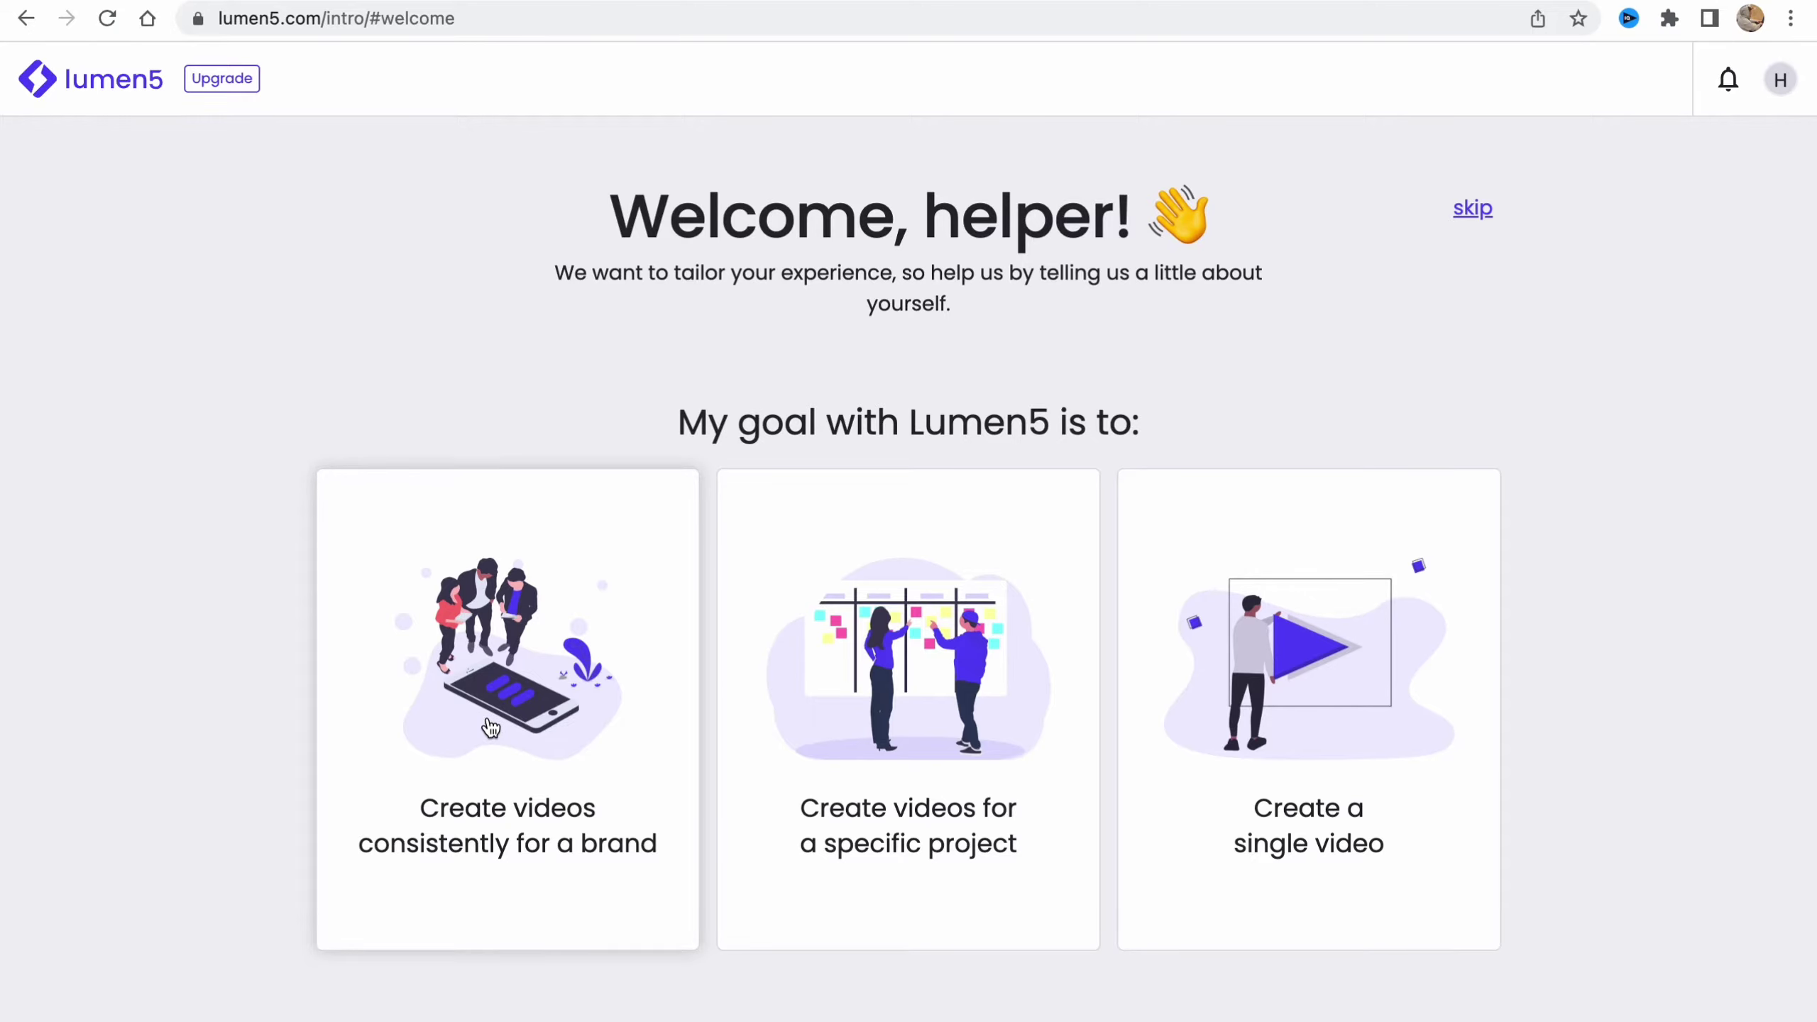
- Choose creating videos consistently for a brand as the goal, and leave the template selection for the dashboard
{"action": "left_click", "coordinate": [490, 728]}
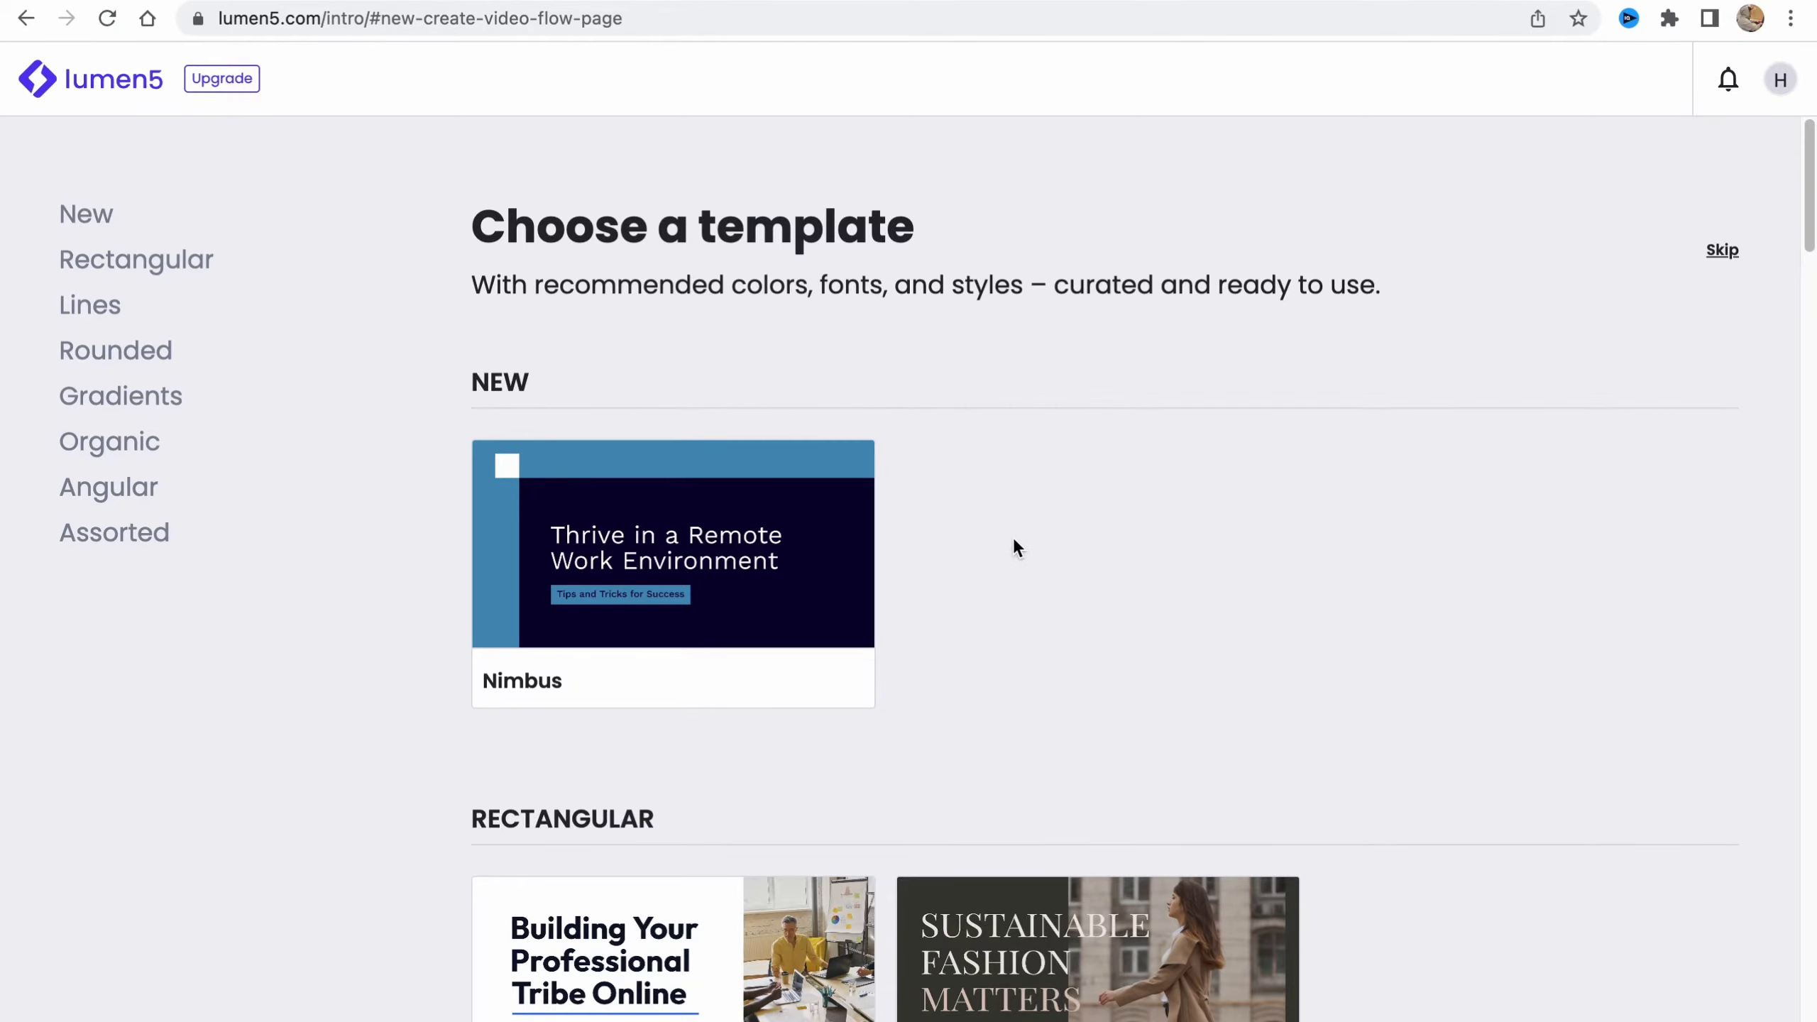
{"action": "scroll", "coordinate": [1013, 544], "scroll_direction": "down", "scroll_amount": 15}
{"action": "scroll", "coordinate": [224, 101], "scroll_direction": "up", "scroll_amount": 15}
{"action": "left_click", "coordinate": [89, 79]}
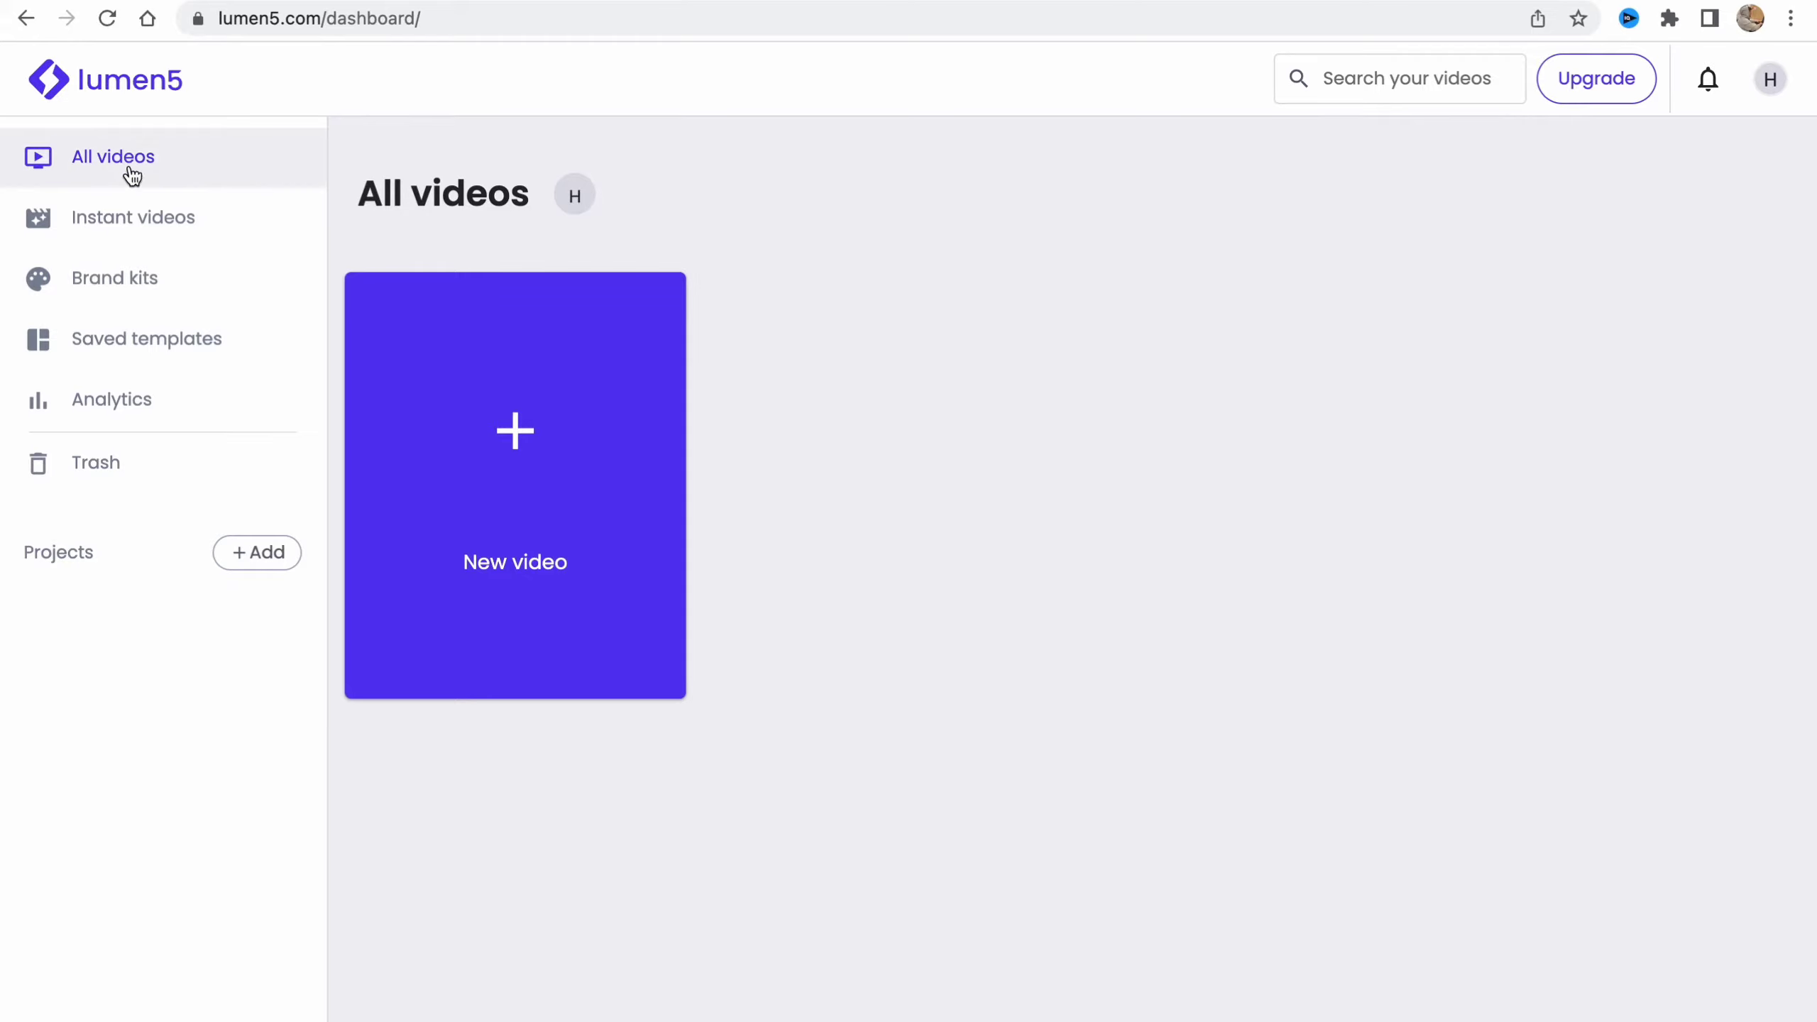
- Look over the dashboard's sections and the options offered for the user account
{"action": "scroll", "coordinate": [131, 175], "scroll_direction": "up", "scroll_amount": 2}
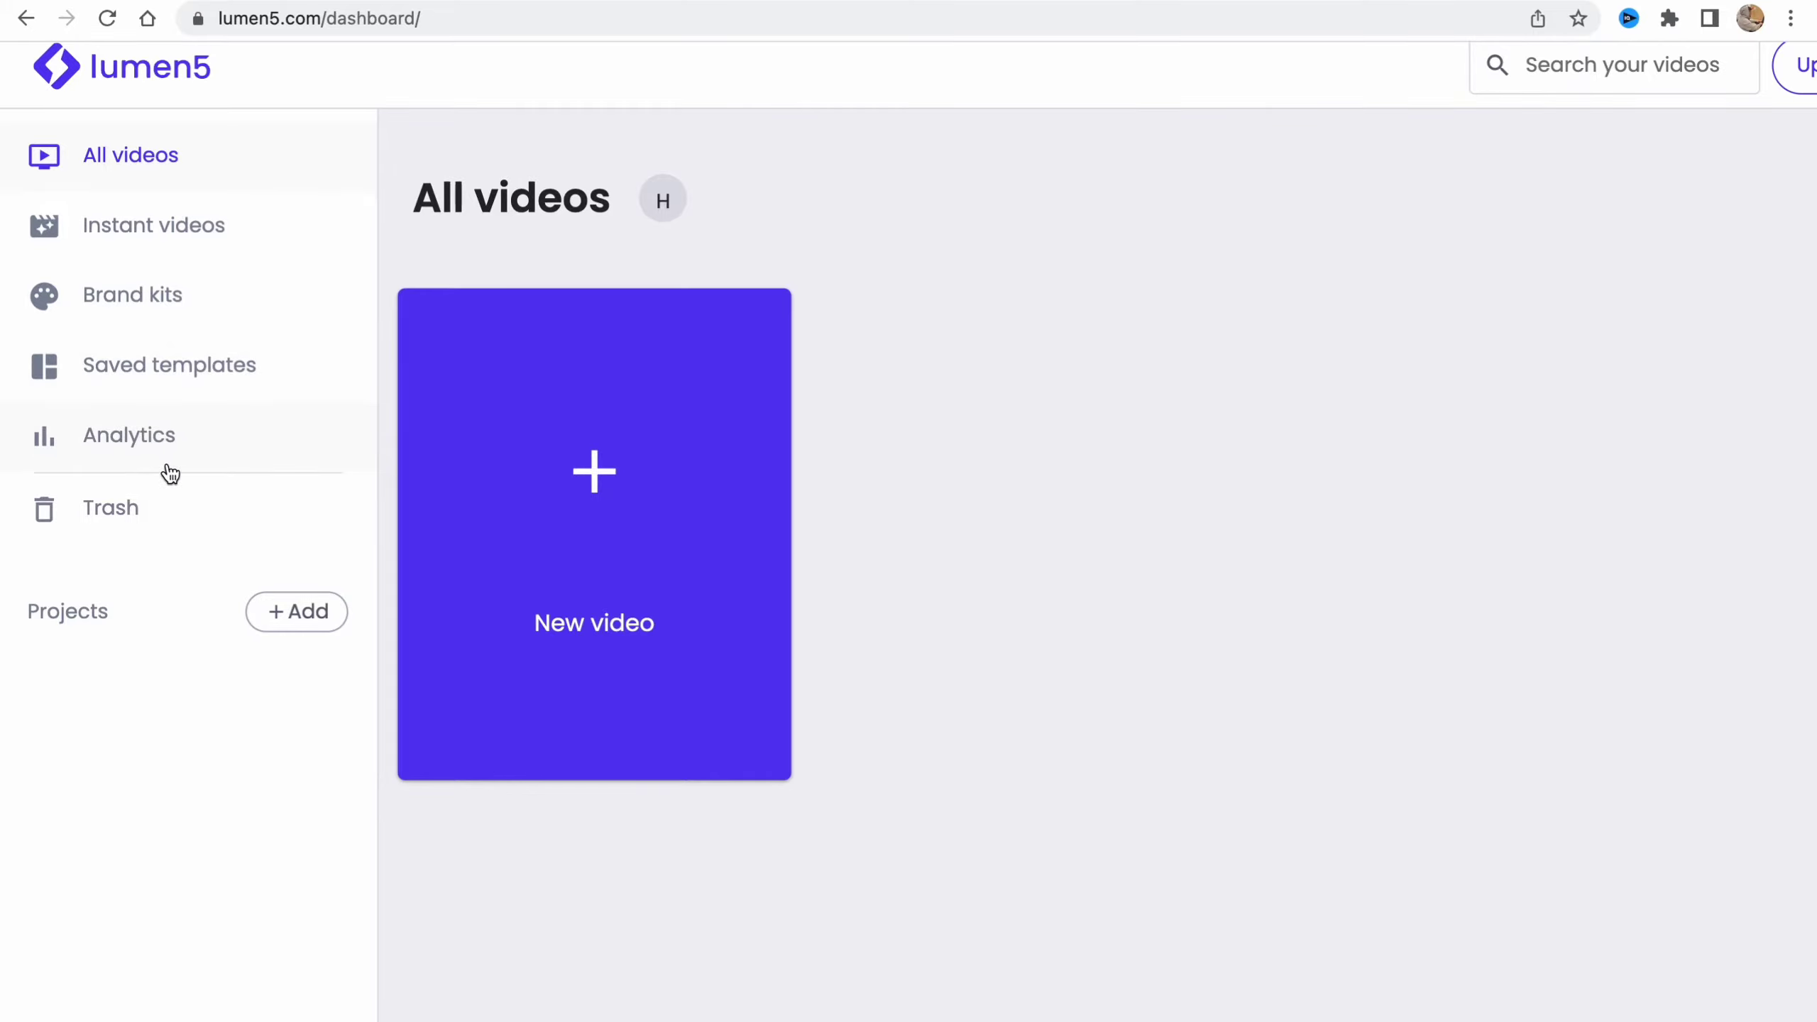
{"action": "key", "text": "ctrl+minus"}
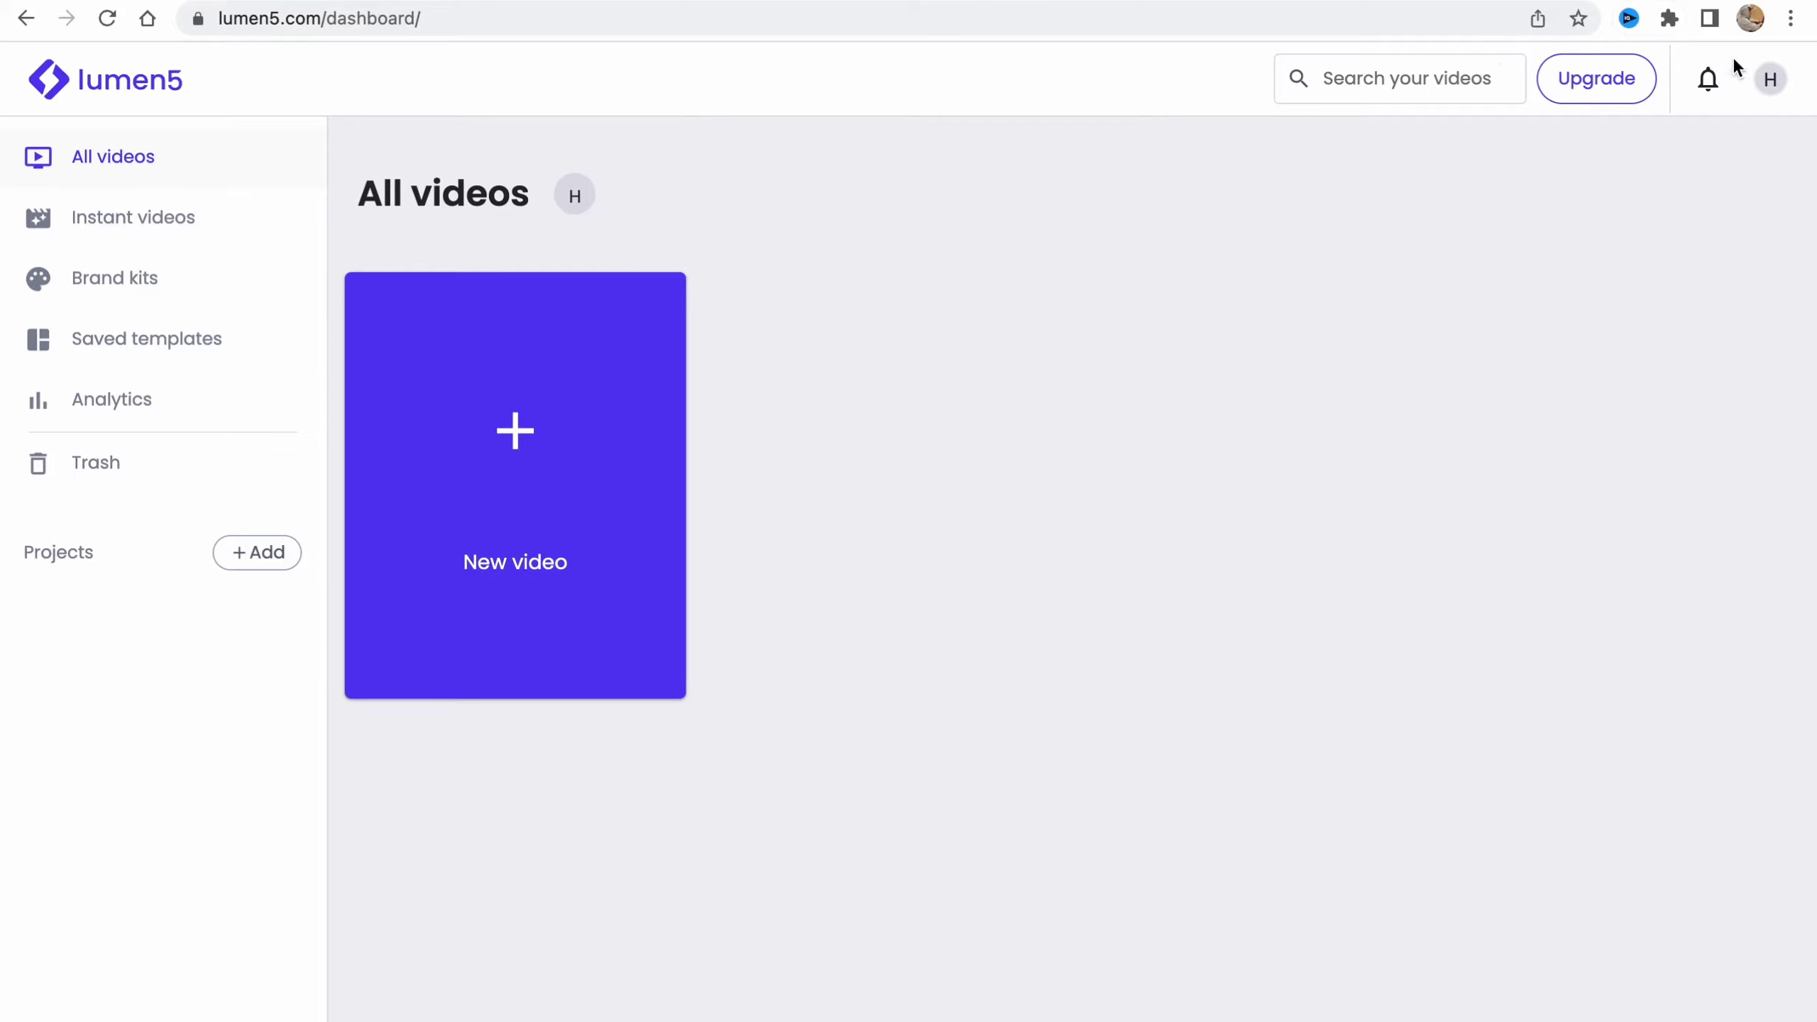
{"action": "scroll", "coordinate": [1427, 83], "scroll_direction": "up", "scroll_amount": 5}
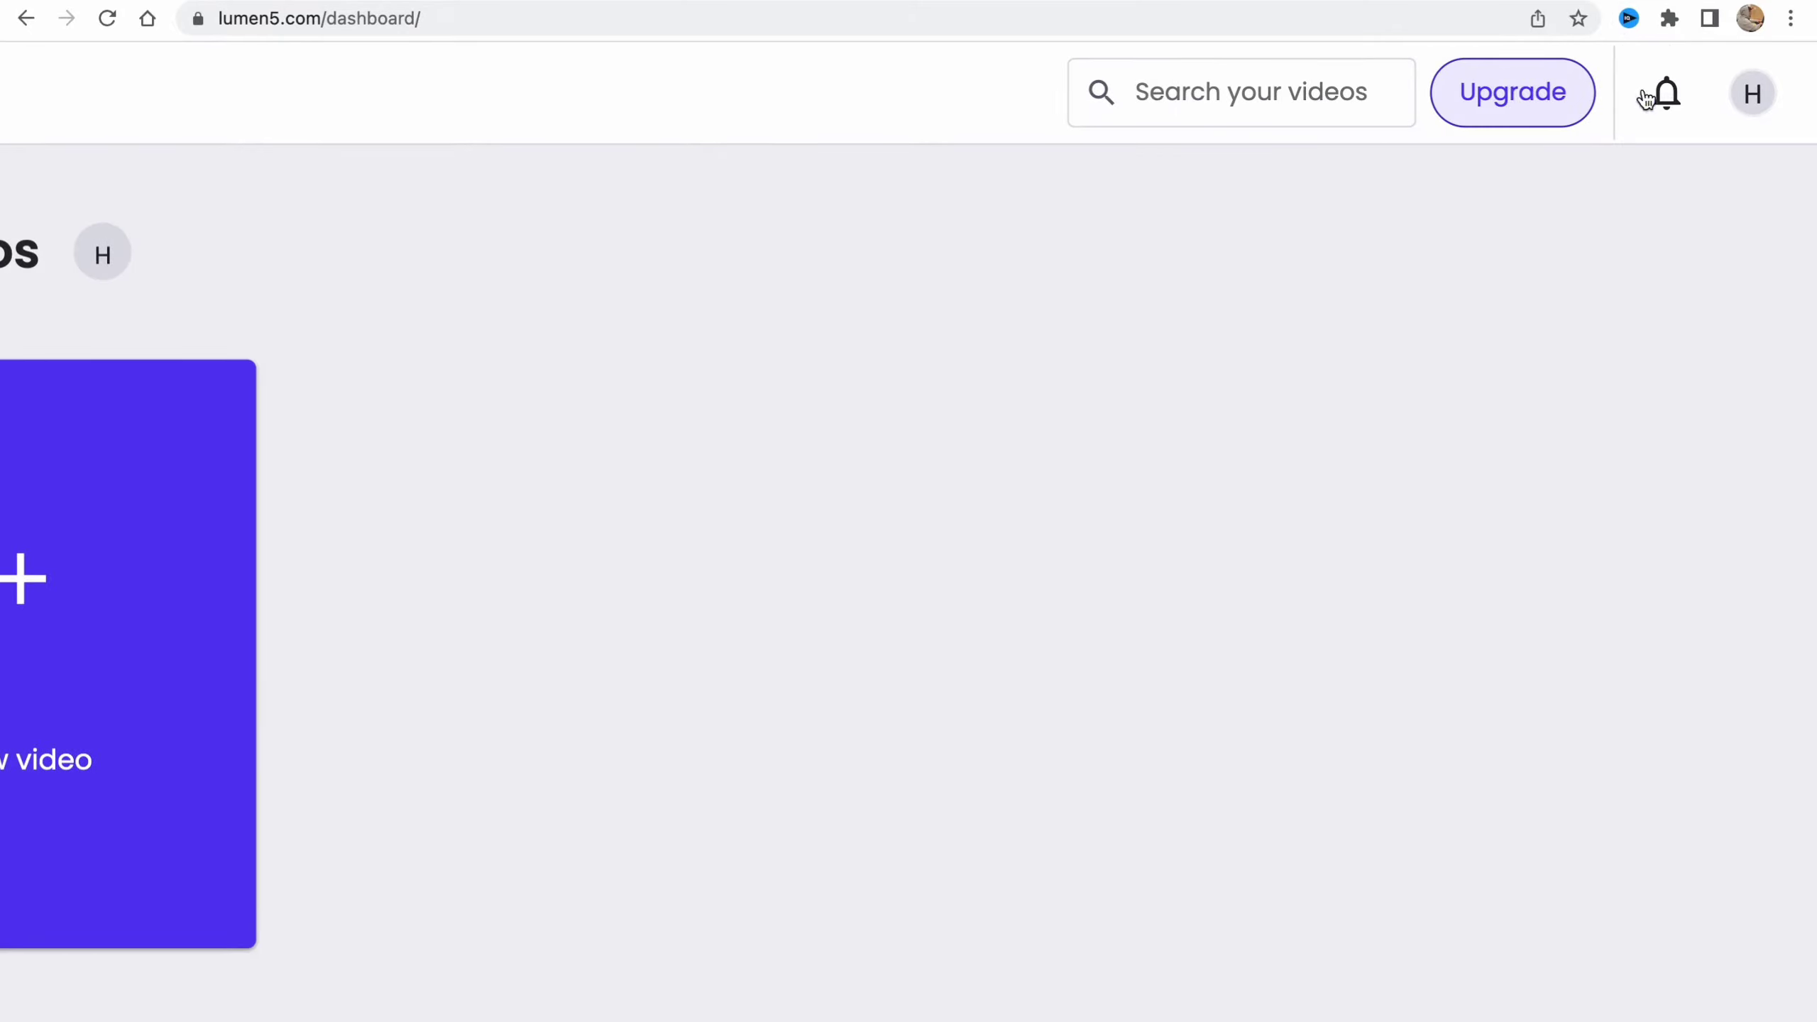
{"action": "left_click", "coordinate": [1773, 91]}
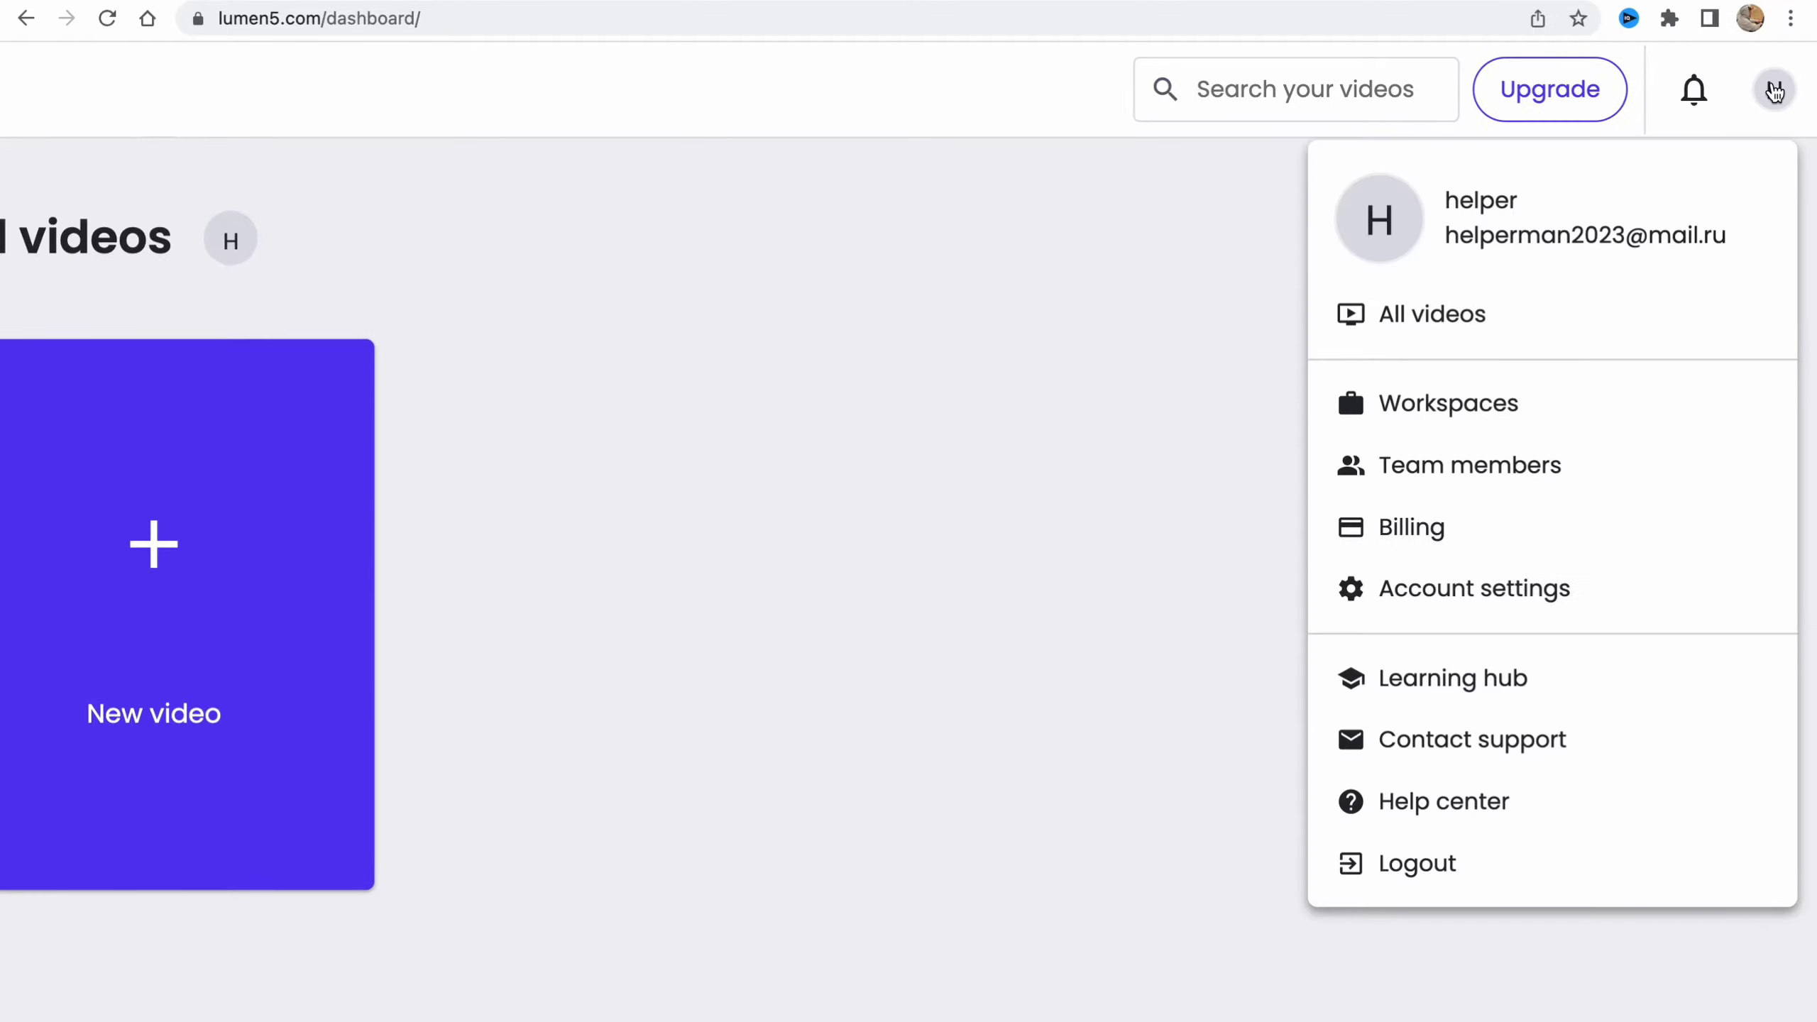
{"action": "scroll", "coordinate": [1773, 91], "scroll_direction": "down", "scroll_amount": 5}
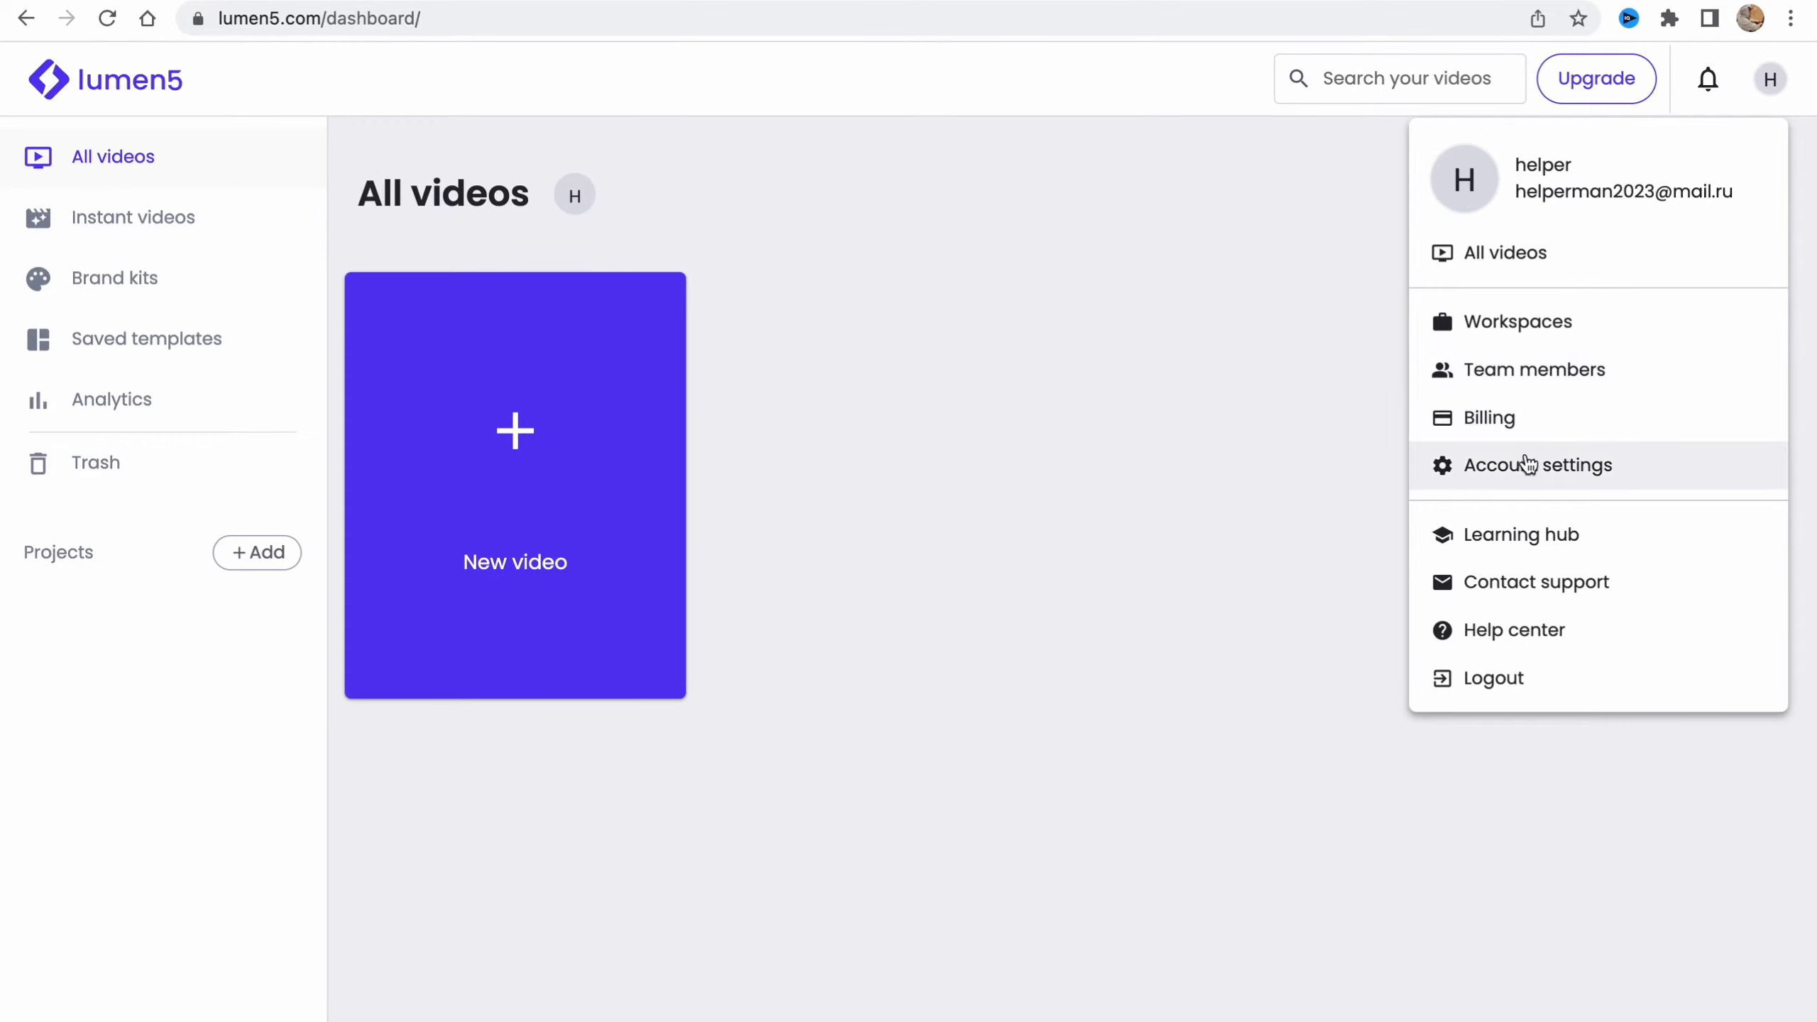
{"action": "left_click", "coordinate": [1052, 319]}
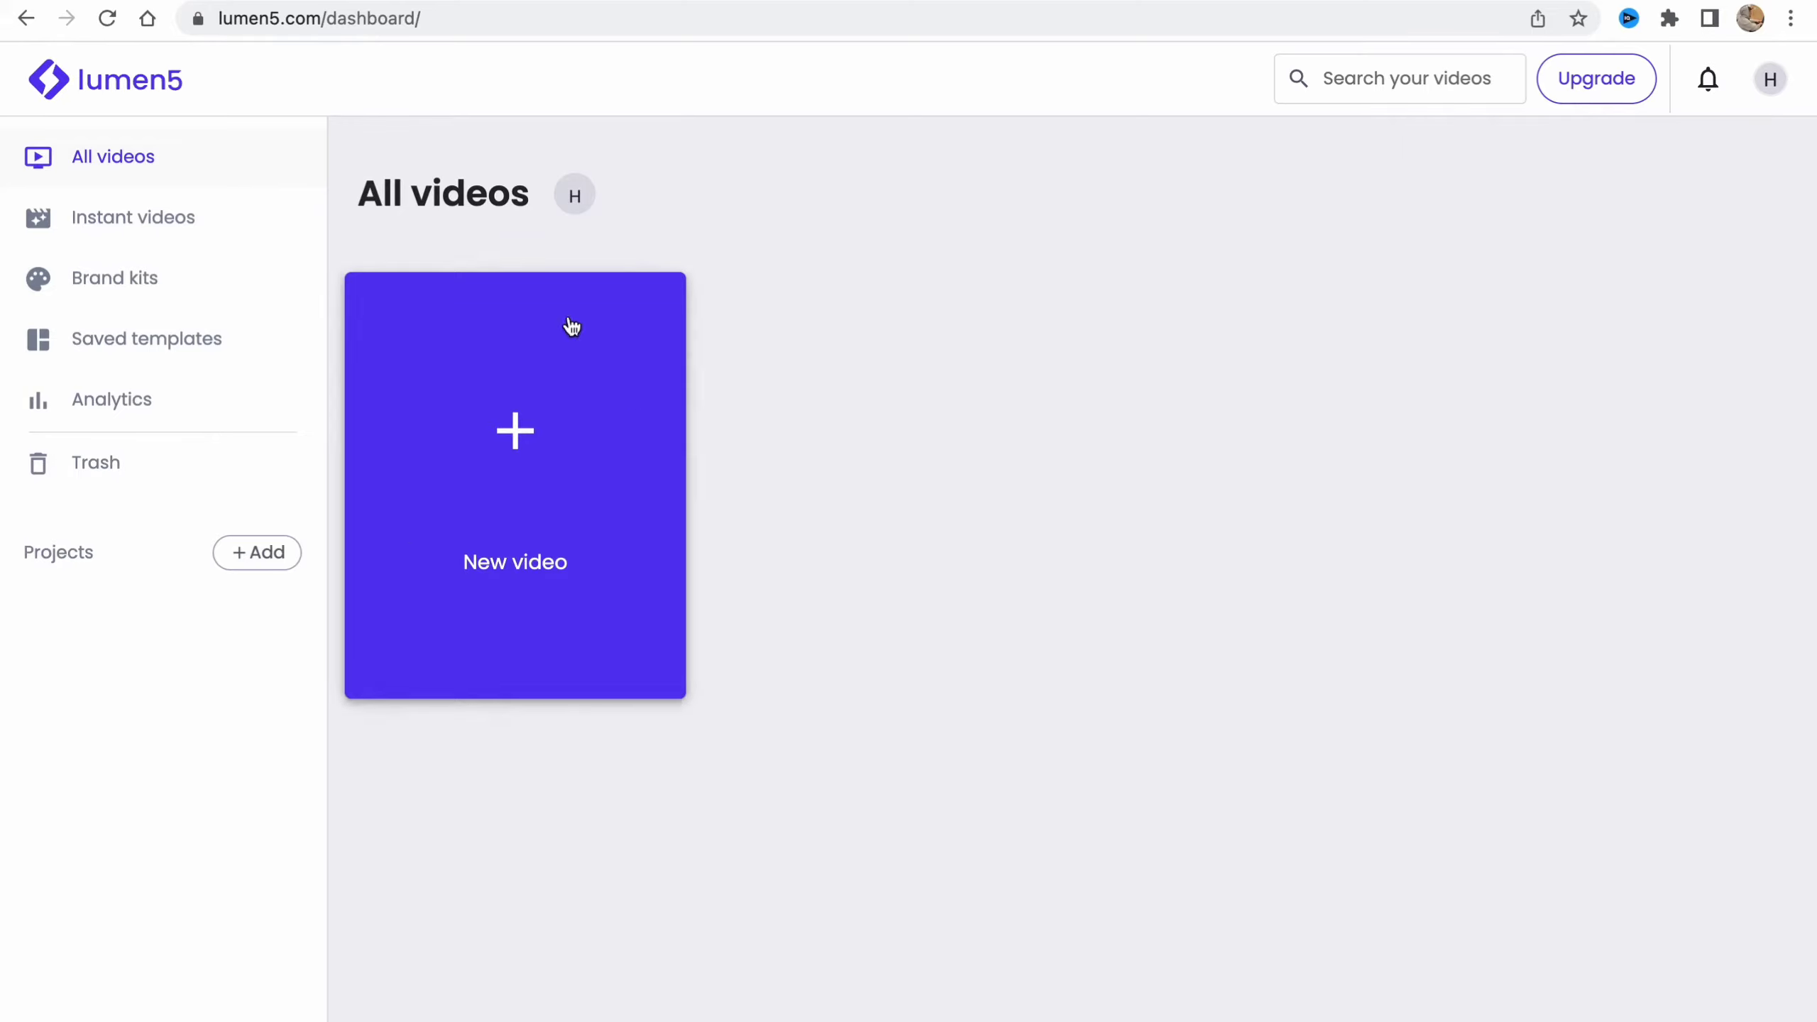
- Start a new video and browse the Rectangular and Lines template categories
{"action": "left_click", "coordinate": [521, 440]}
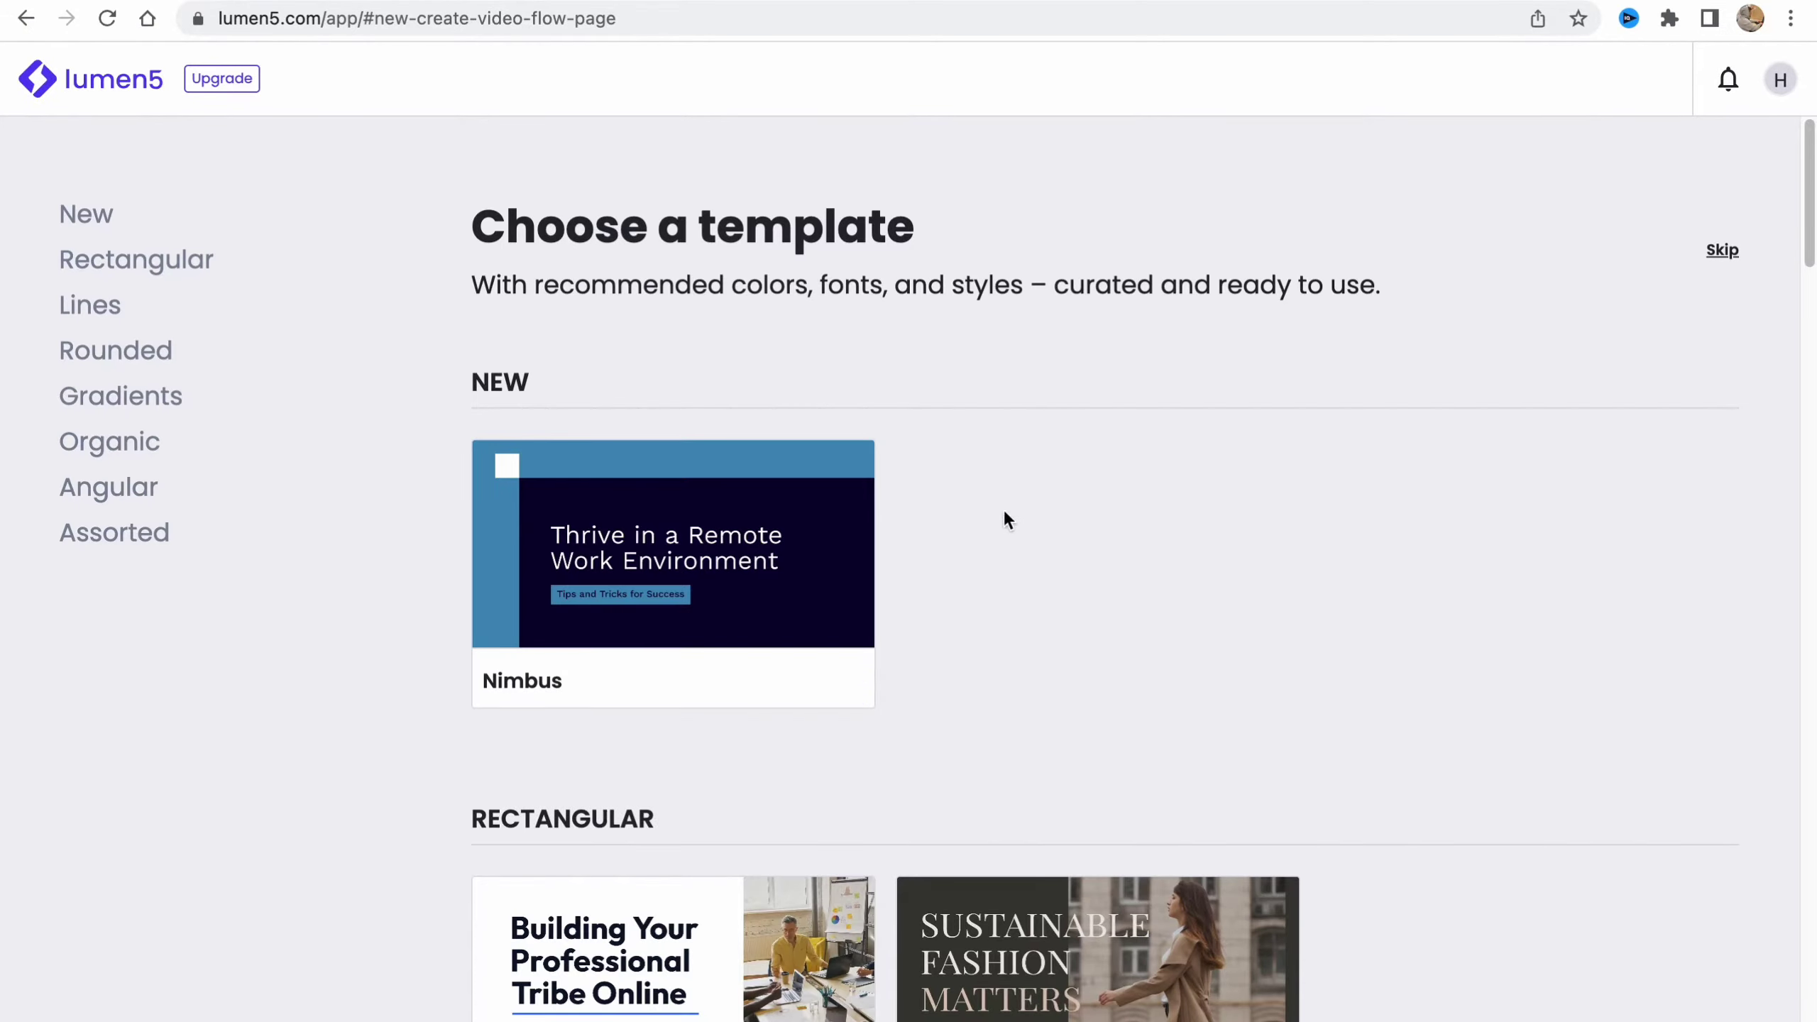
{"action": "mouse_move", "coordinate": [819, 472]}
{"action": "scroll", "coordinate": [1028, 435], "scroll_direction": "down", "scroll_amount": 7}
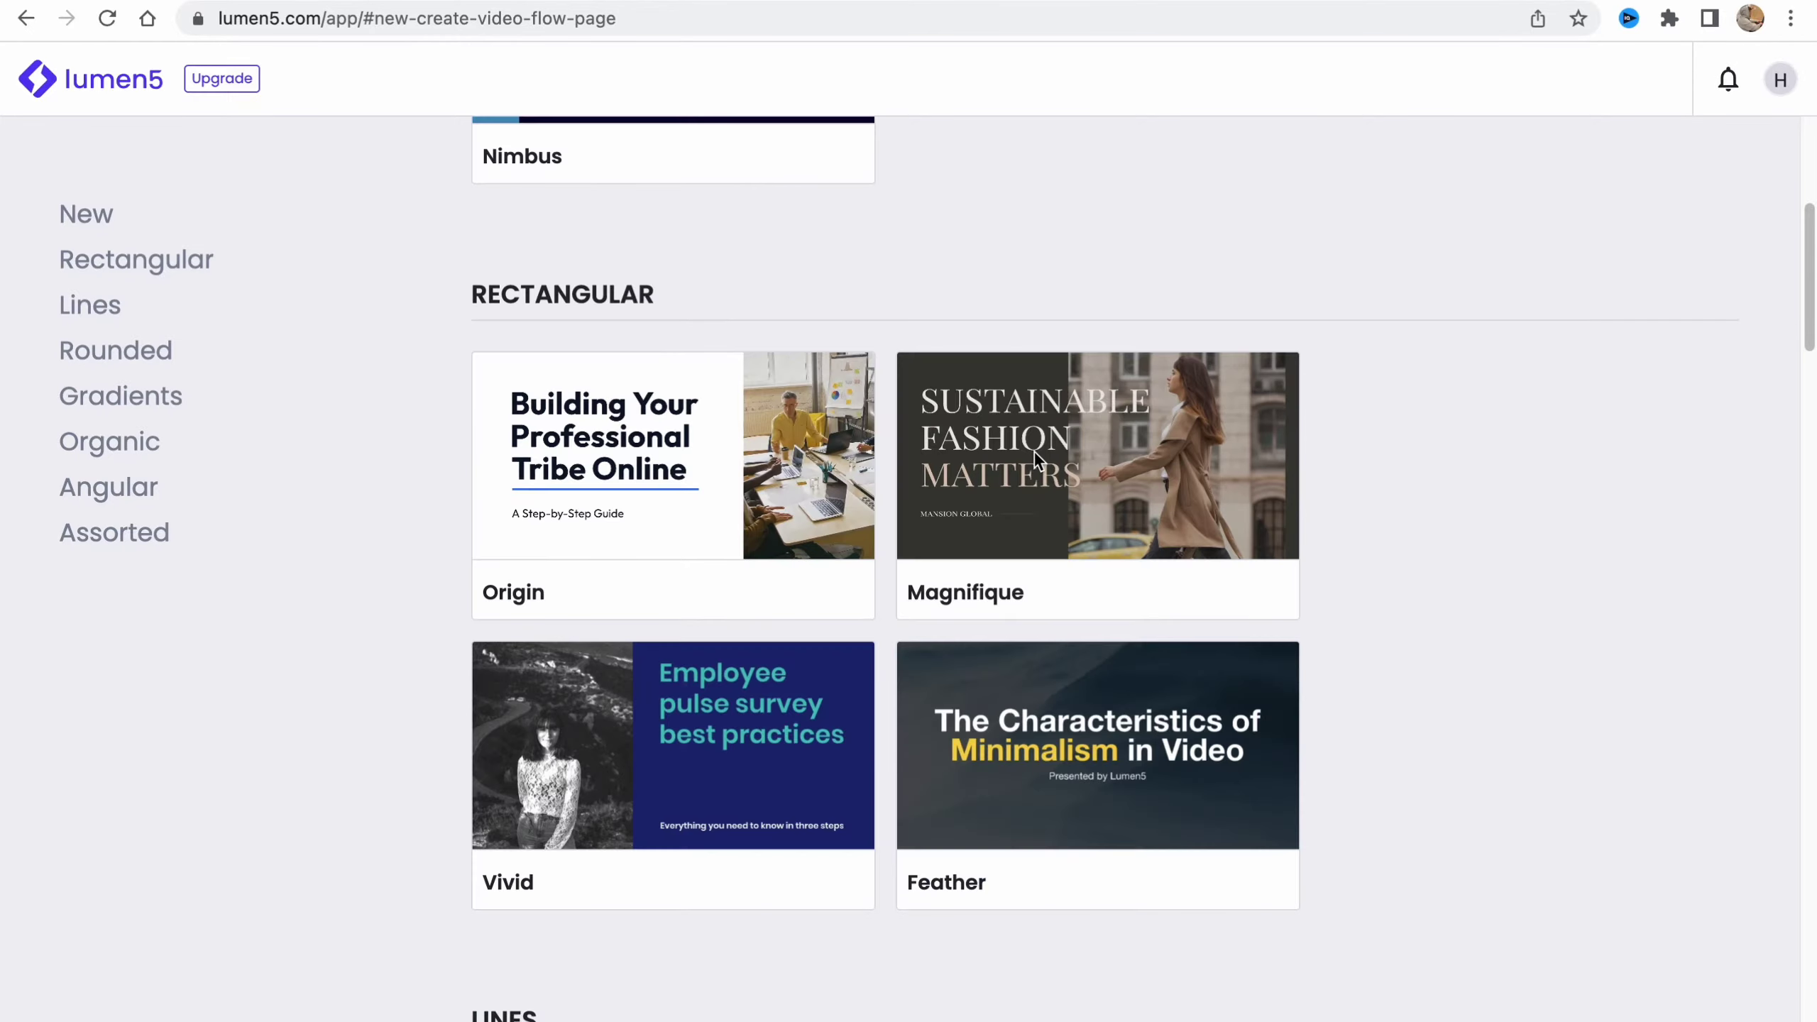
{"action": "mouse_move", "coordinate": [1034, 450]}
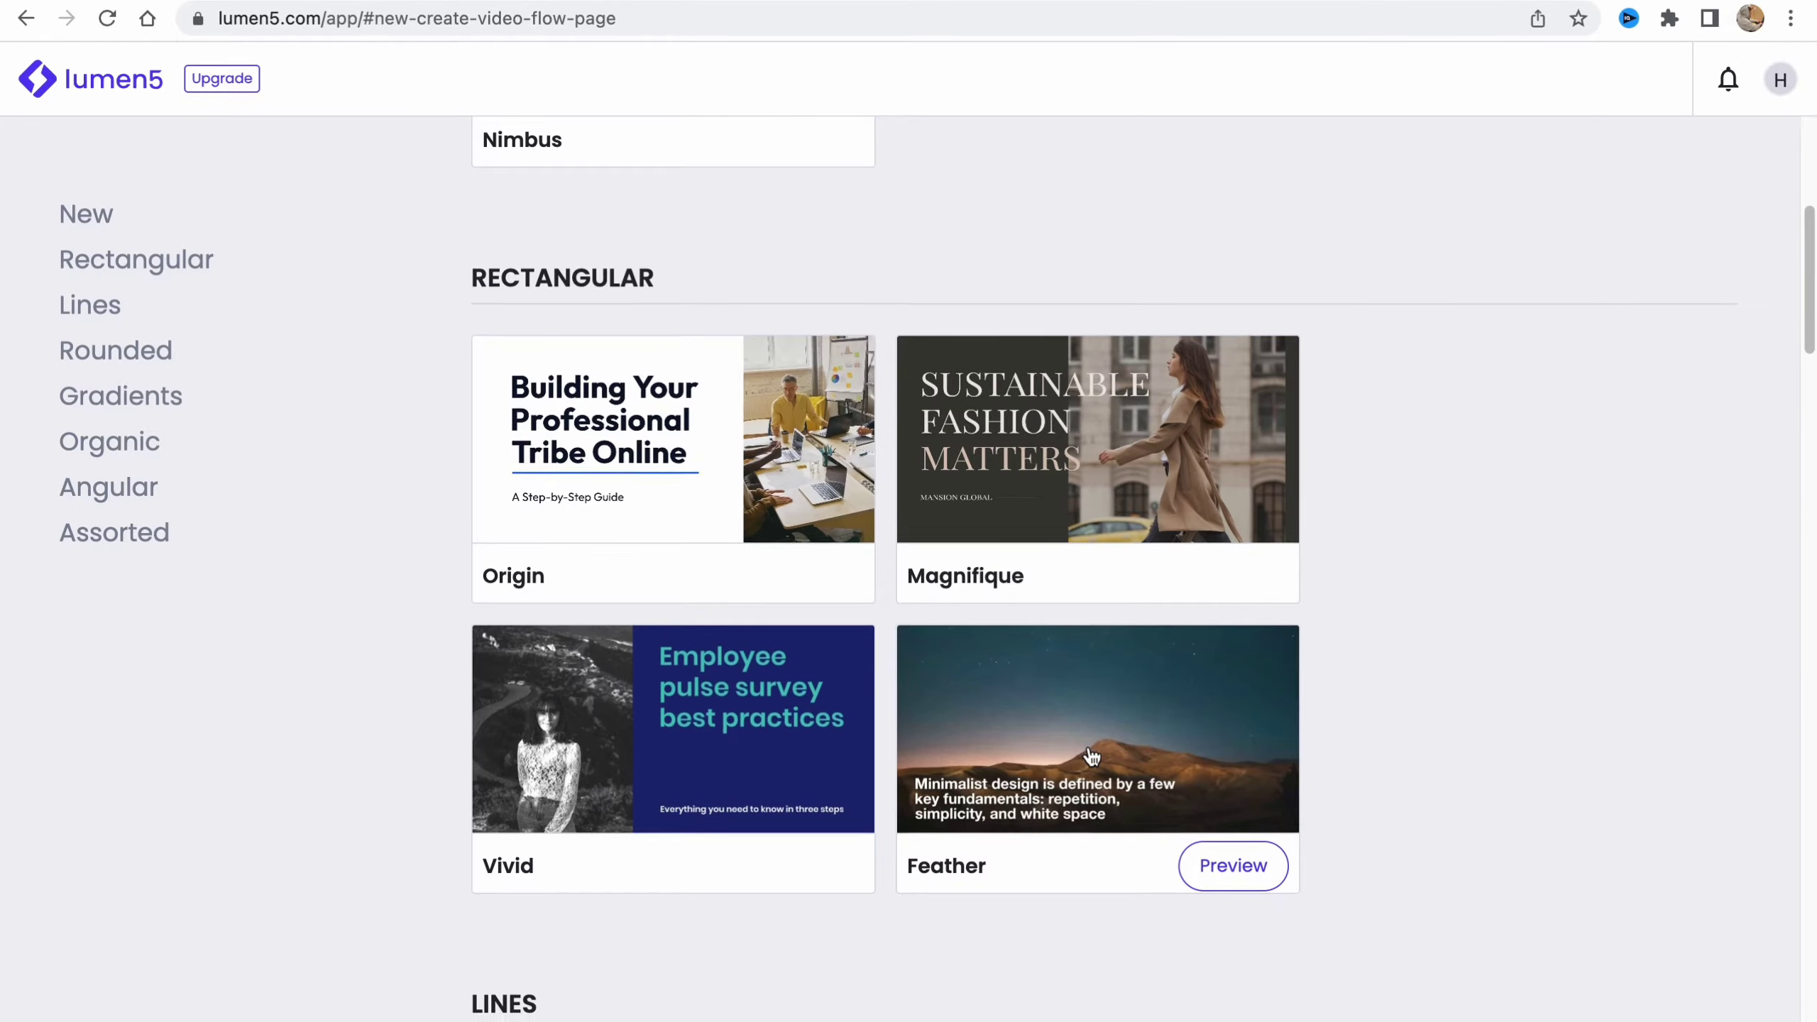
{"action": "scroll", "coordinate": [1024, 568], "scroll_direction": "down", "scroll_amount": 8}
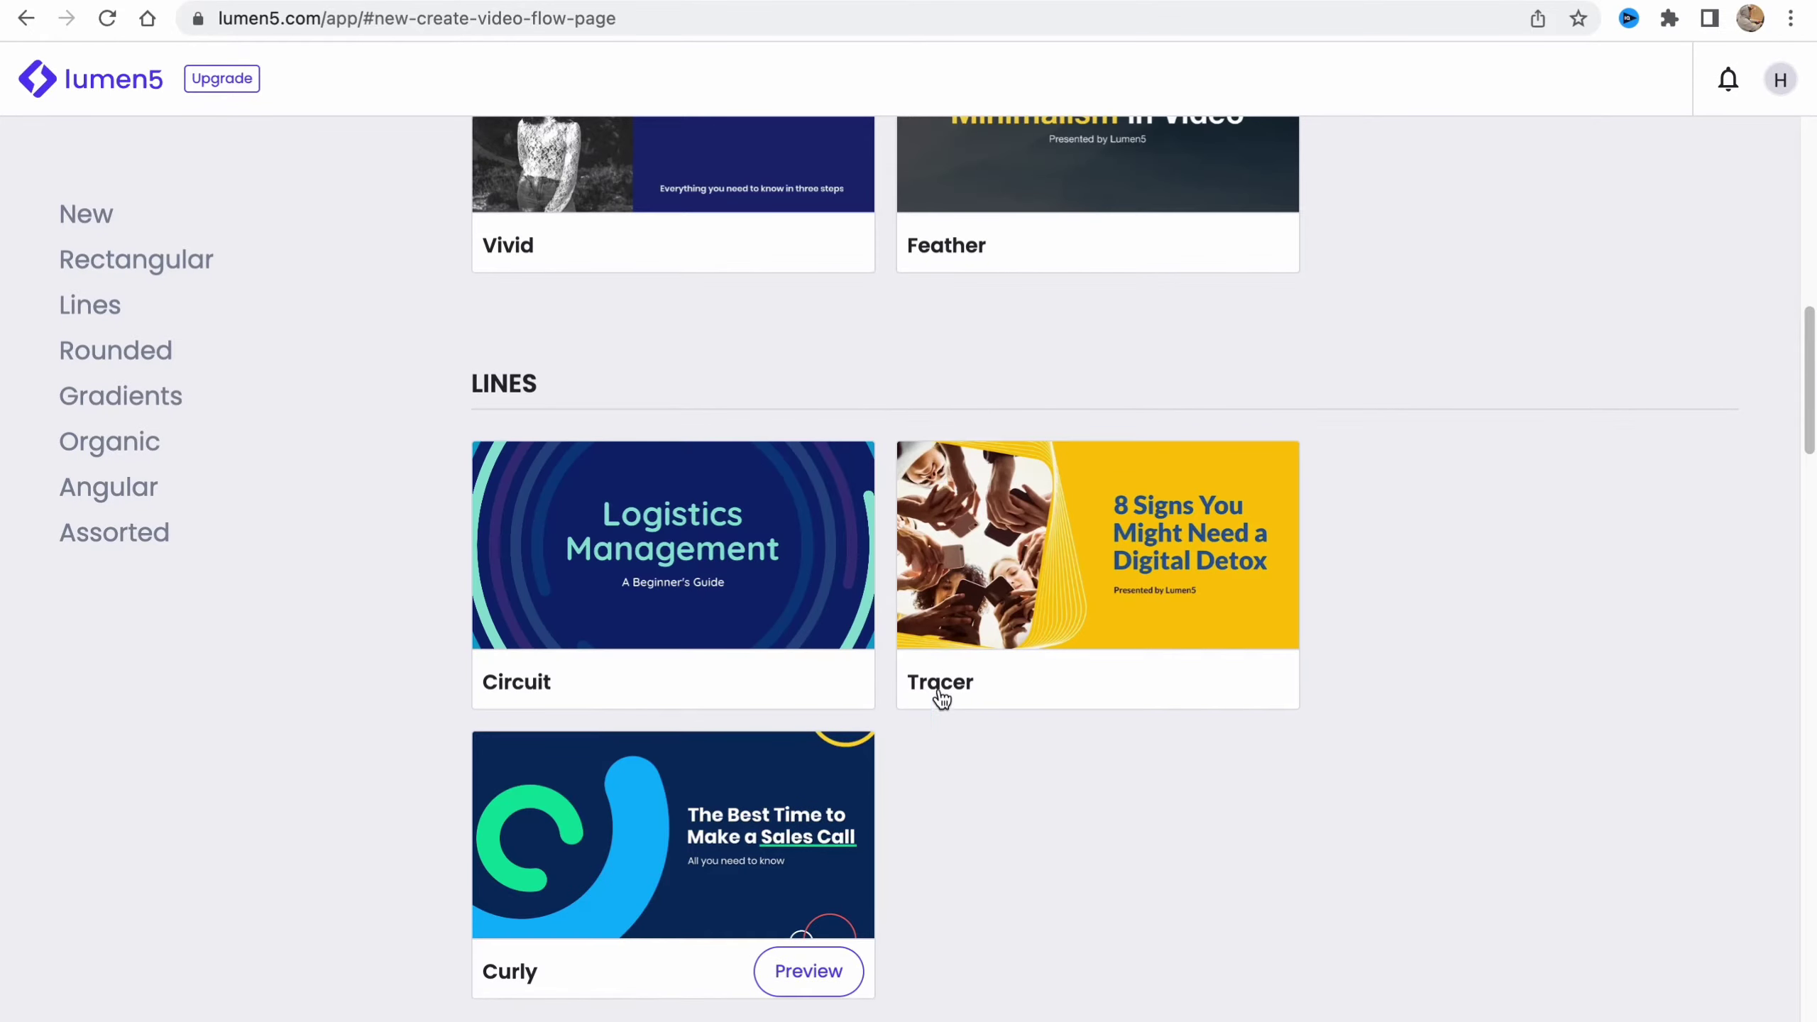
{"action": "scroll", "coordinate": [1199, 550], "scroll_direction": "up", "scroll_amount": 8}
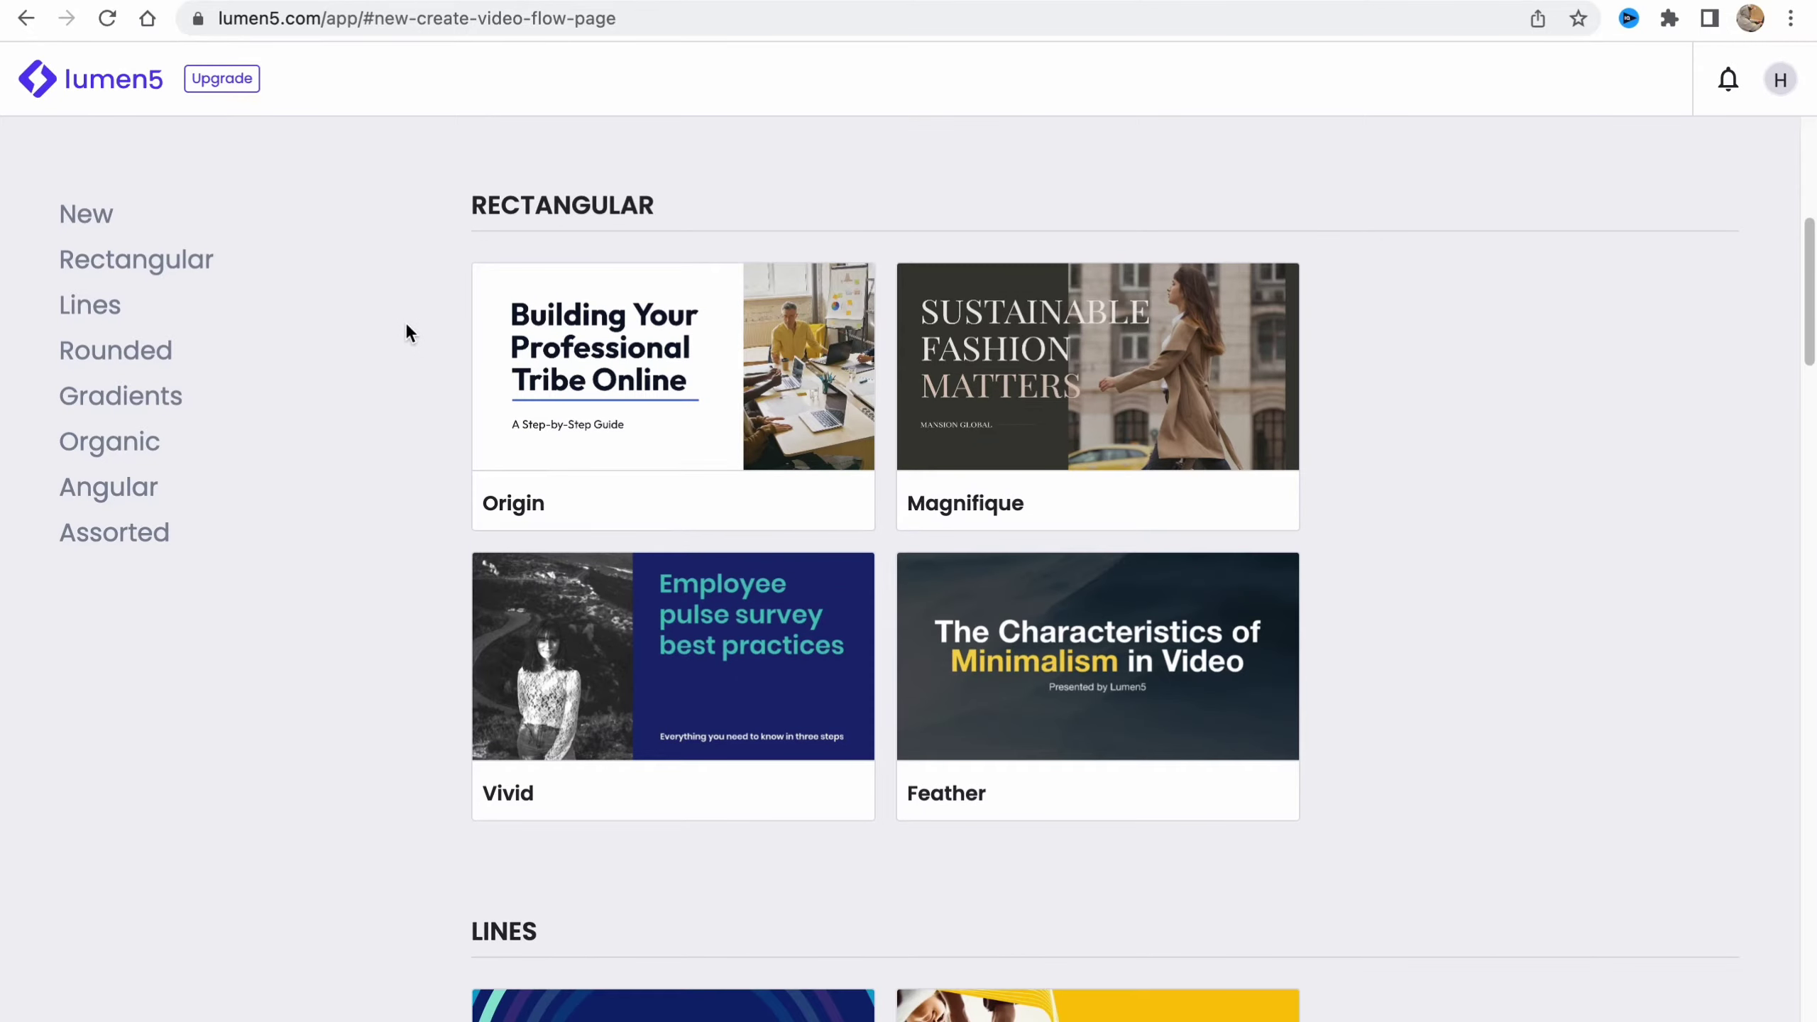
{"action": "scroll", "coordinate": [597, 427], "scroll_direction": "up", "scroll_amount": 5}
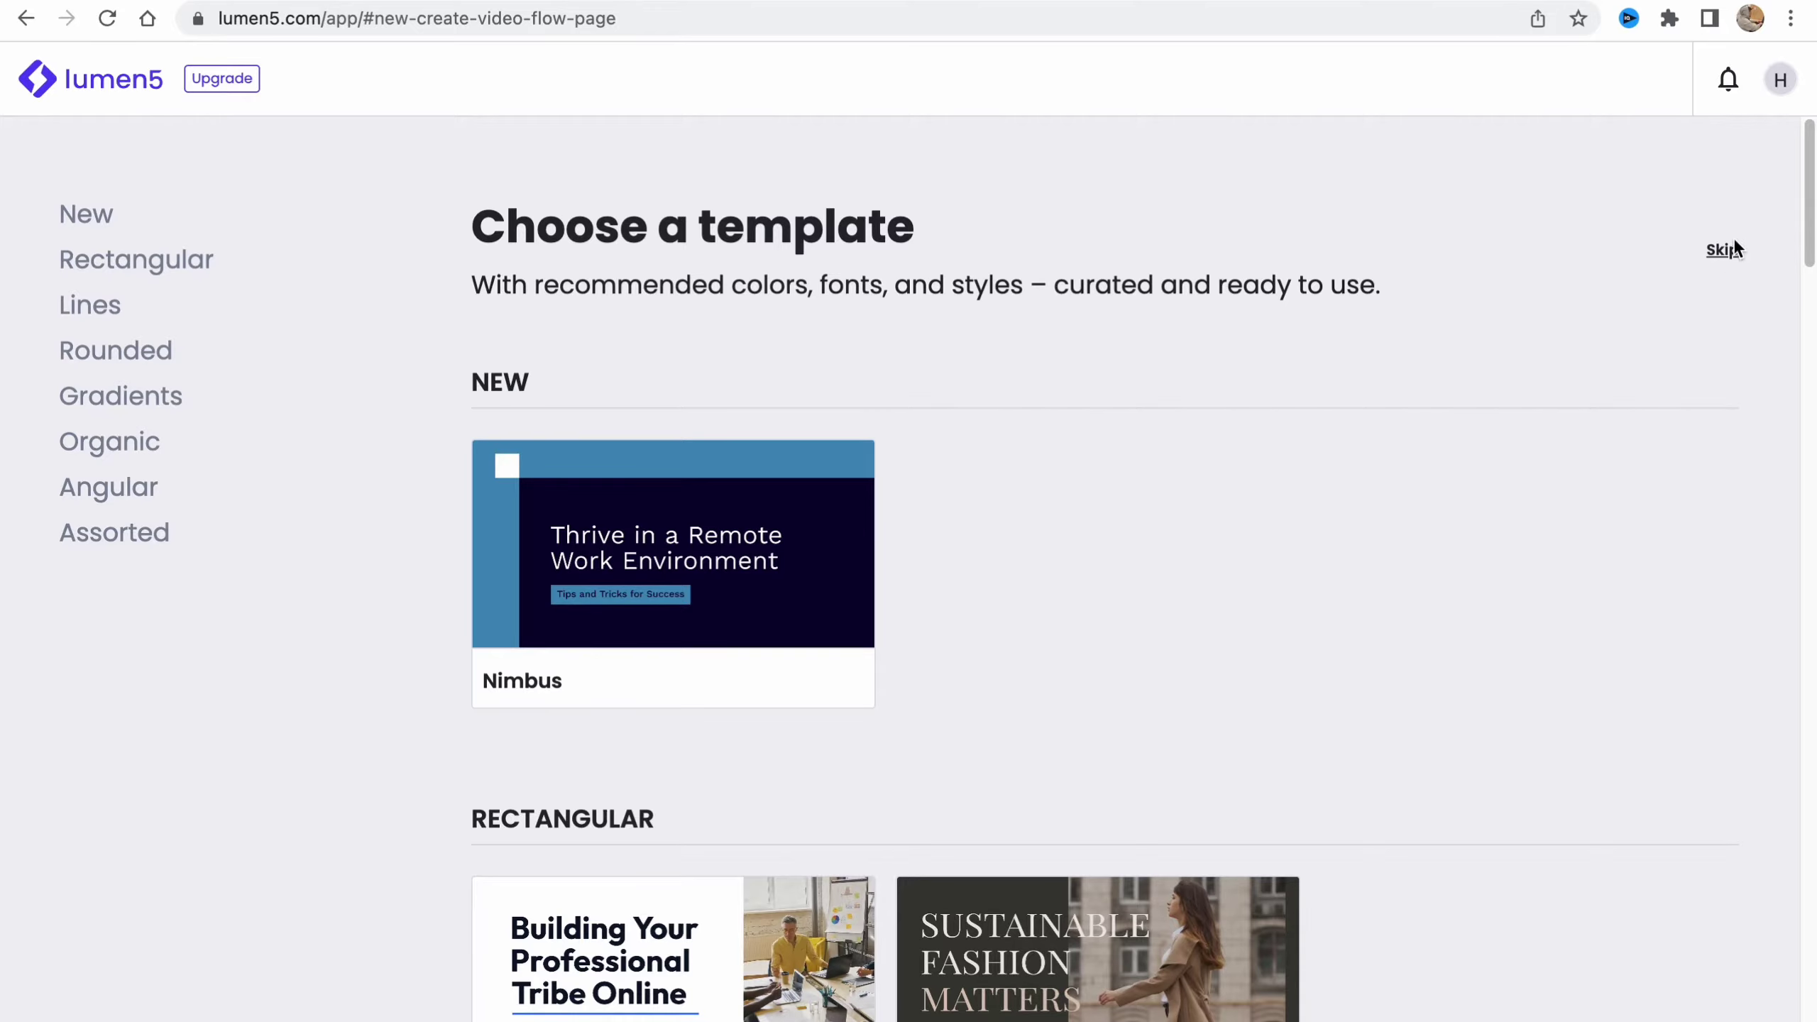
{"action": "scroll", "coordinate": [1732, 256], "scroll_direction": "up", "scroll_amount": 5}
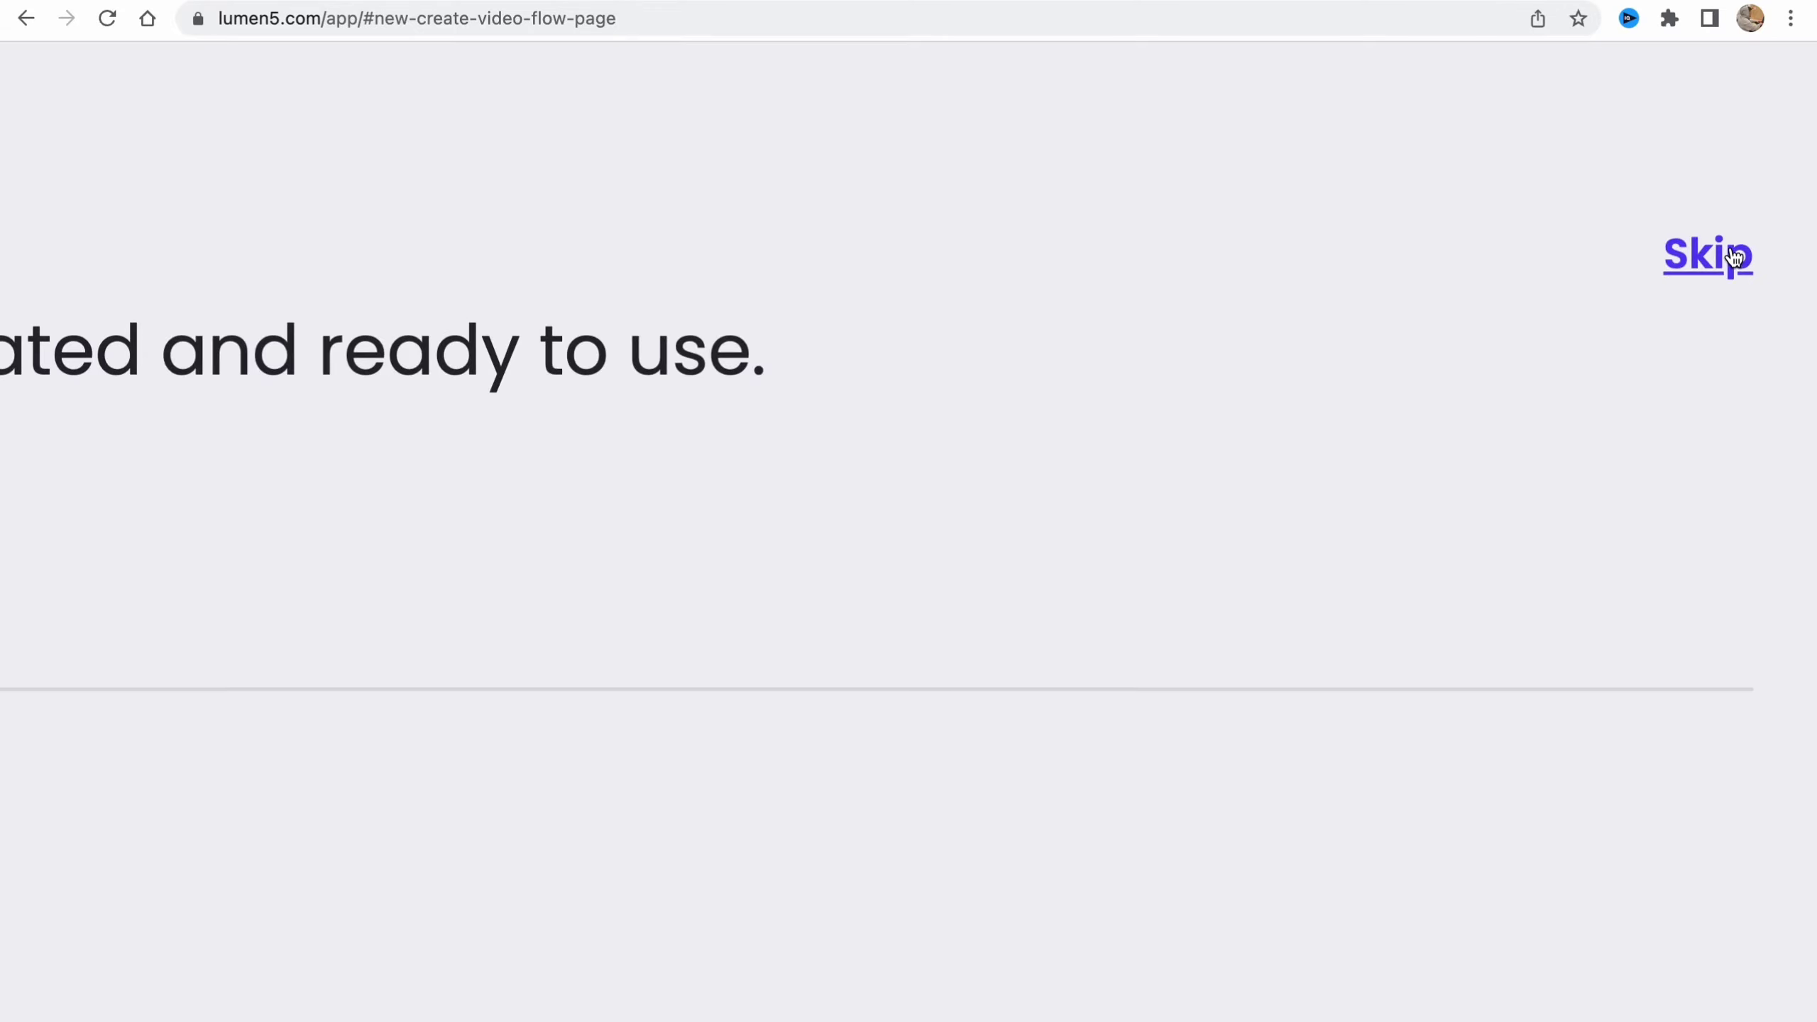
{"action": "scroll", "coordinate": [1547, 265], "scroll_direction": "down", "scroll_amount": 5}
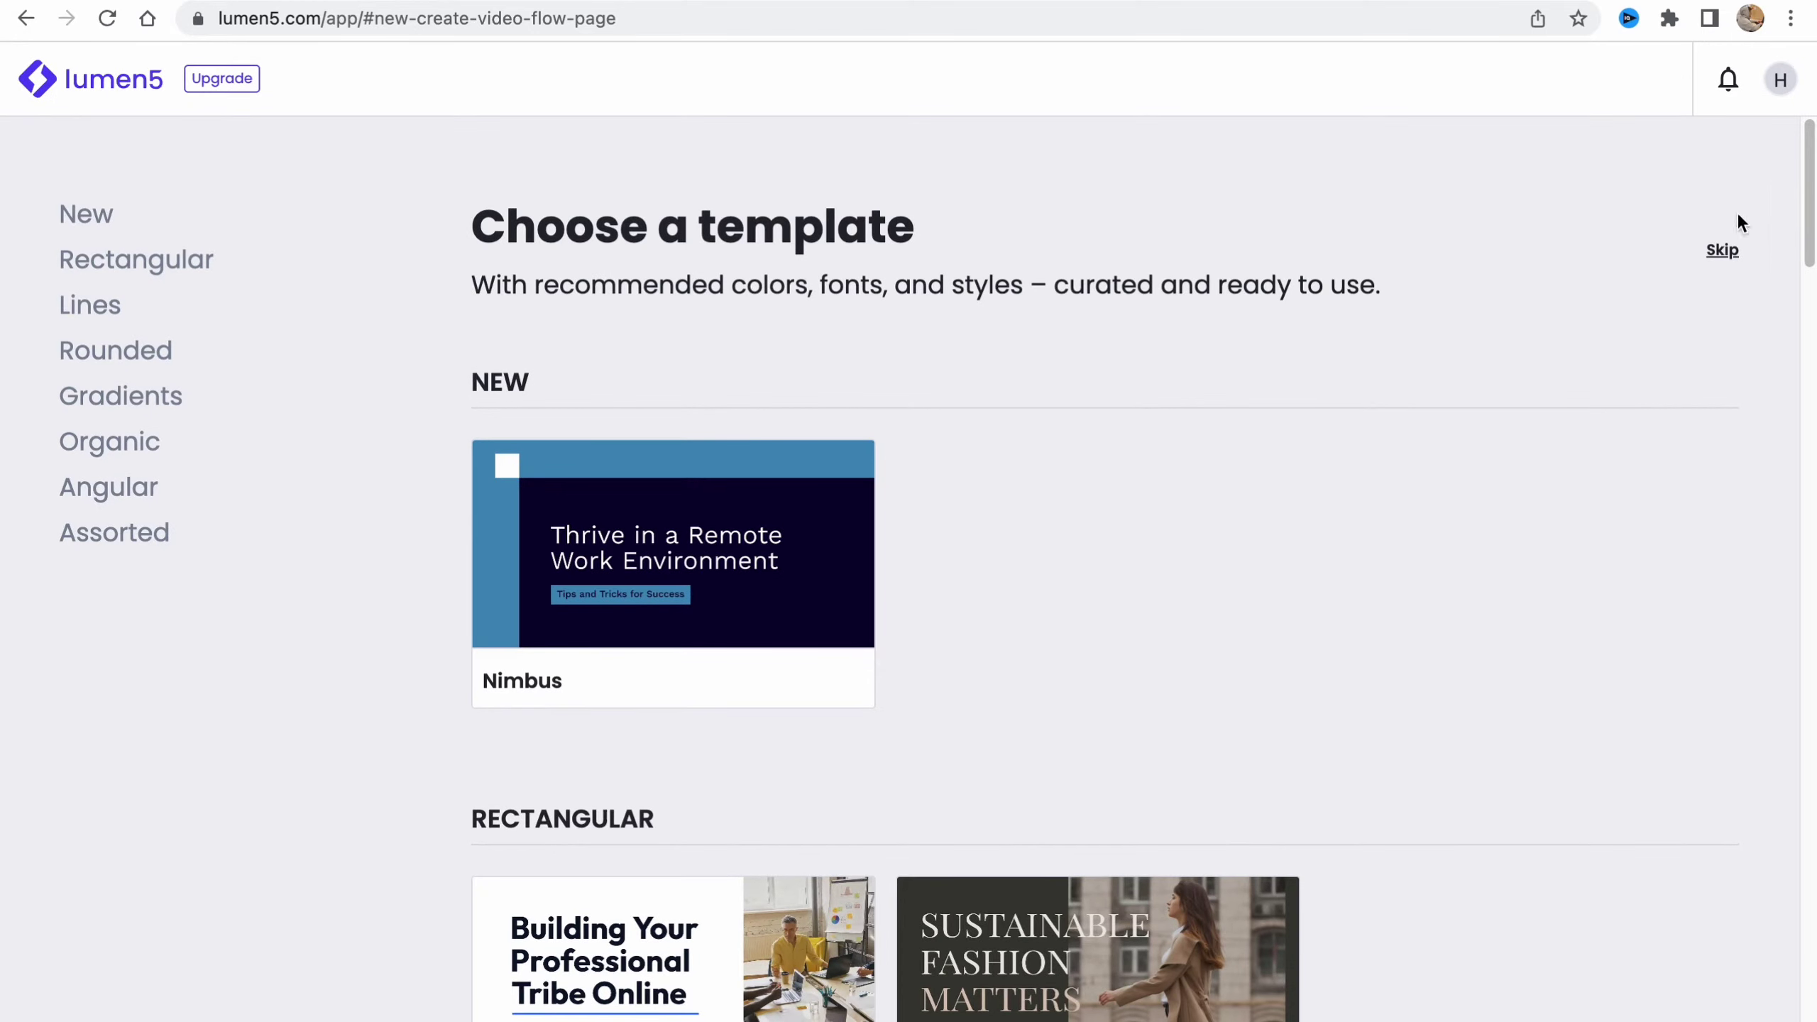
- Create the video from the Feather template in 16:9 format
{"action": "scroll", "coordinate": [1468, 511], "scroll_direction": "down", "scroll_amount": 5}
{"action": "scroll", "coordinate": [1327, 597], "scroll_direction": "down", "scroll_amount": 3}
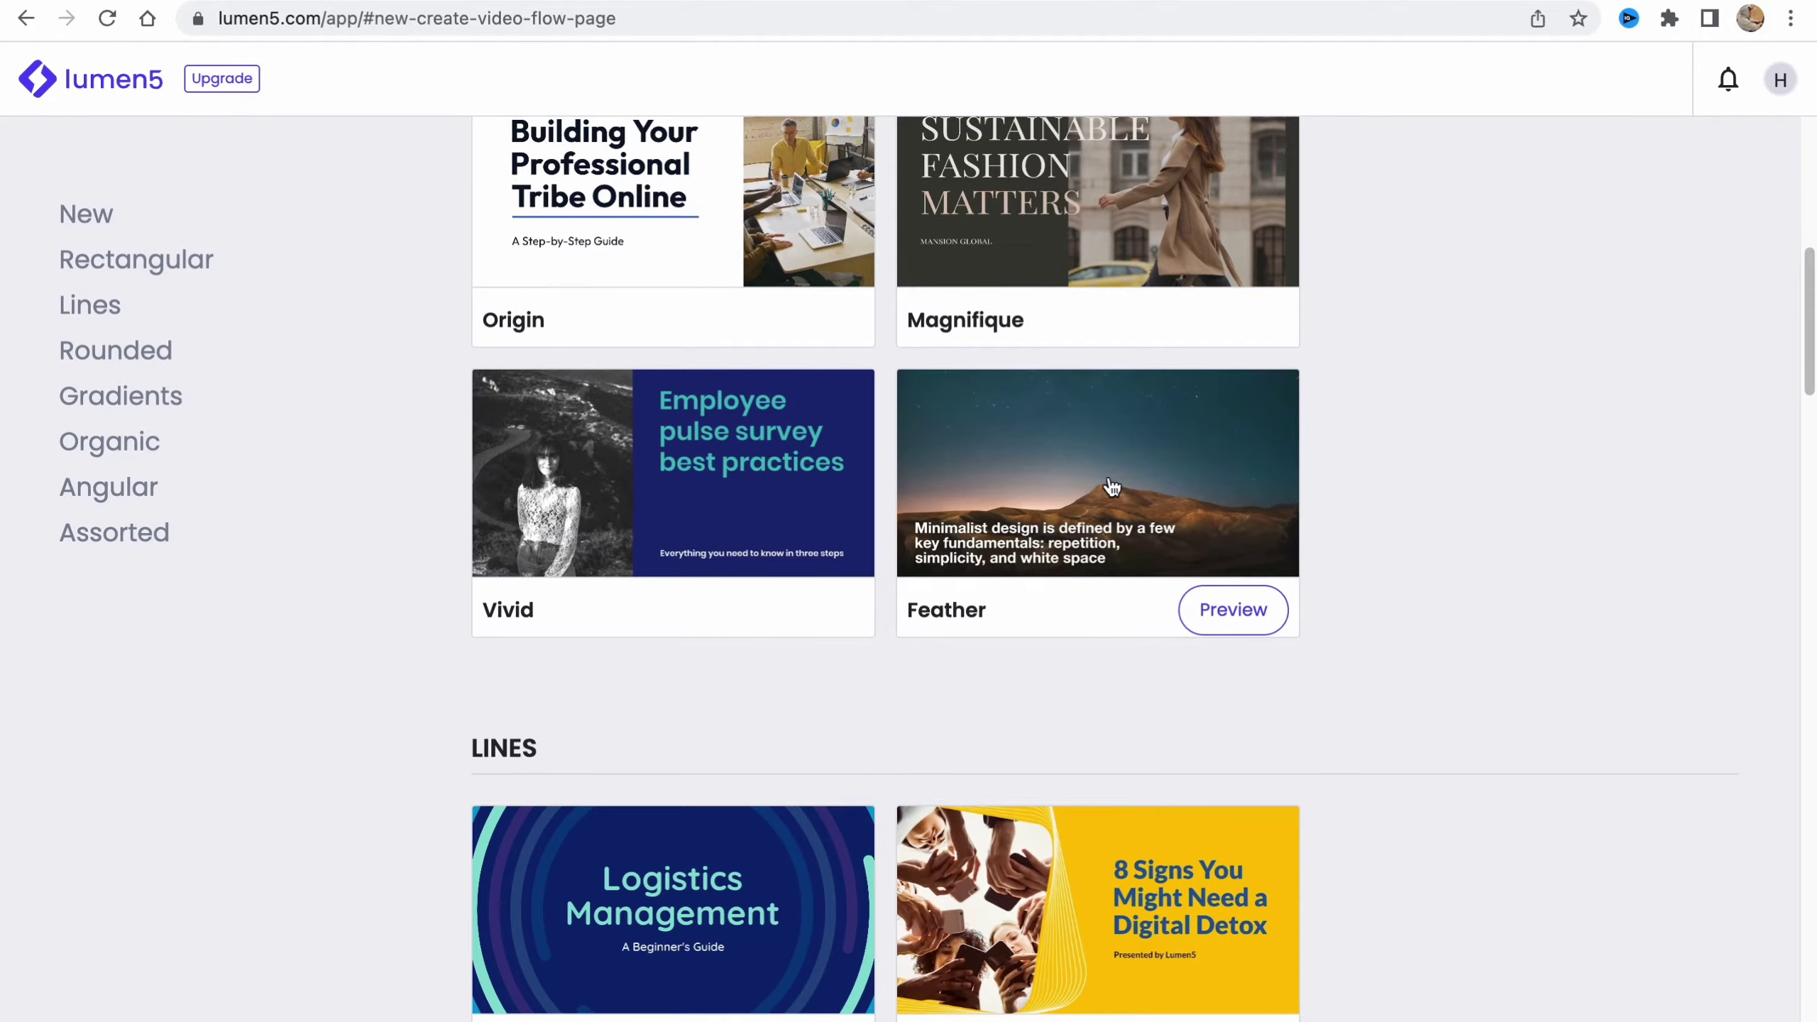
{"action": "left_click", "coordinate": [1111, 487]}
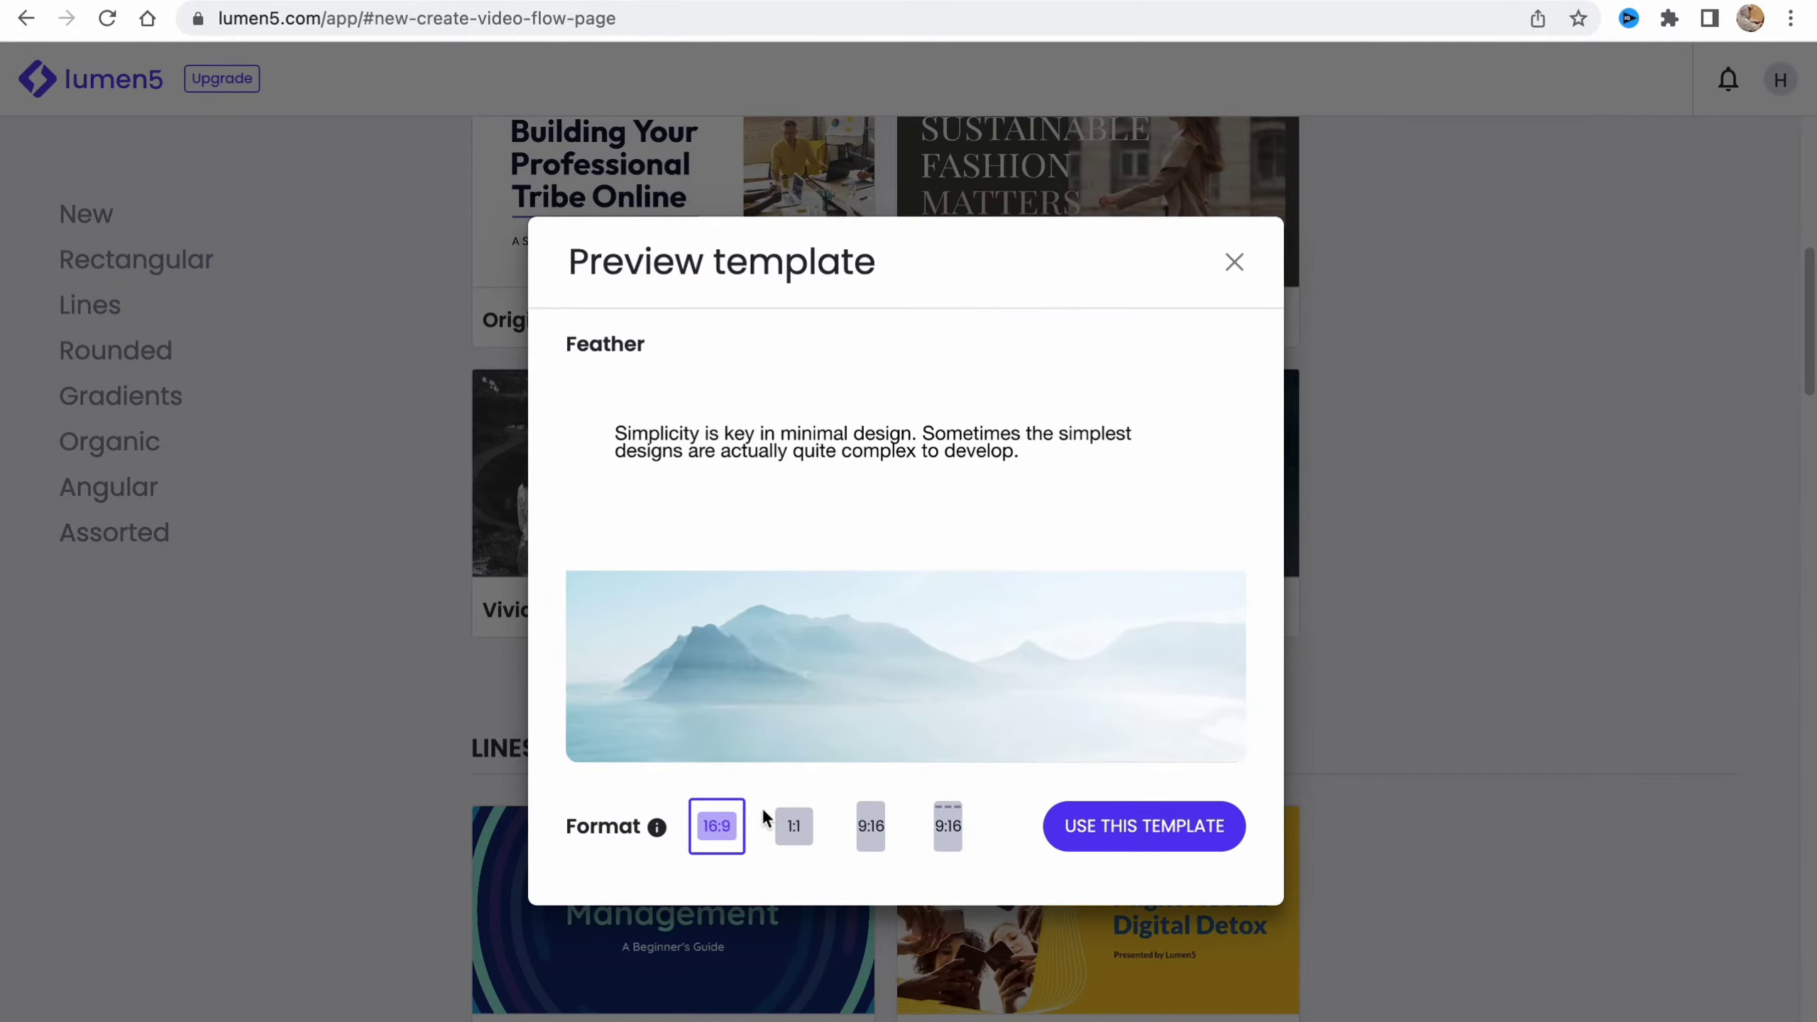
{"action": "left_click", "coordinate": [1120, 828]}
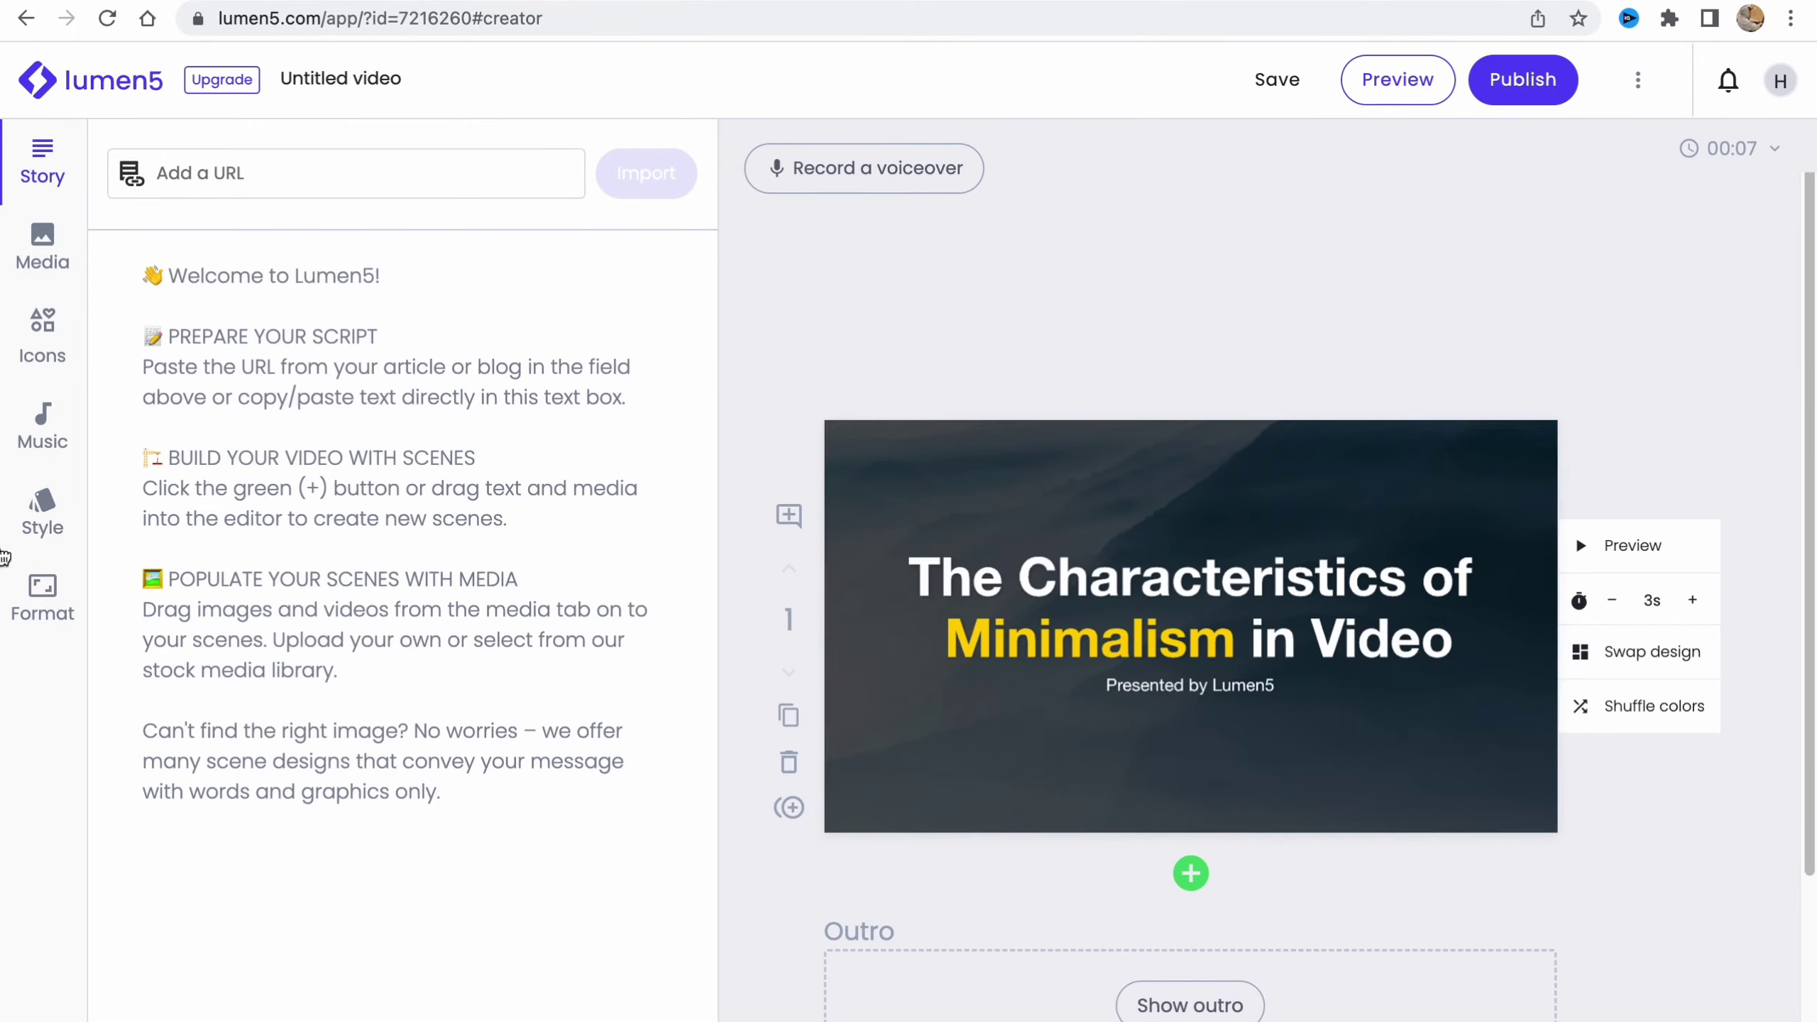
- Look through the editor's media, icon, music, style and format options, and return to the story script
{"action": "left_click", "coordinate": [39, 263]}
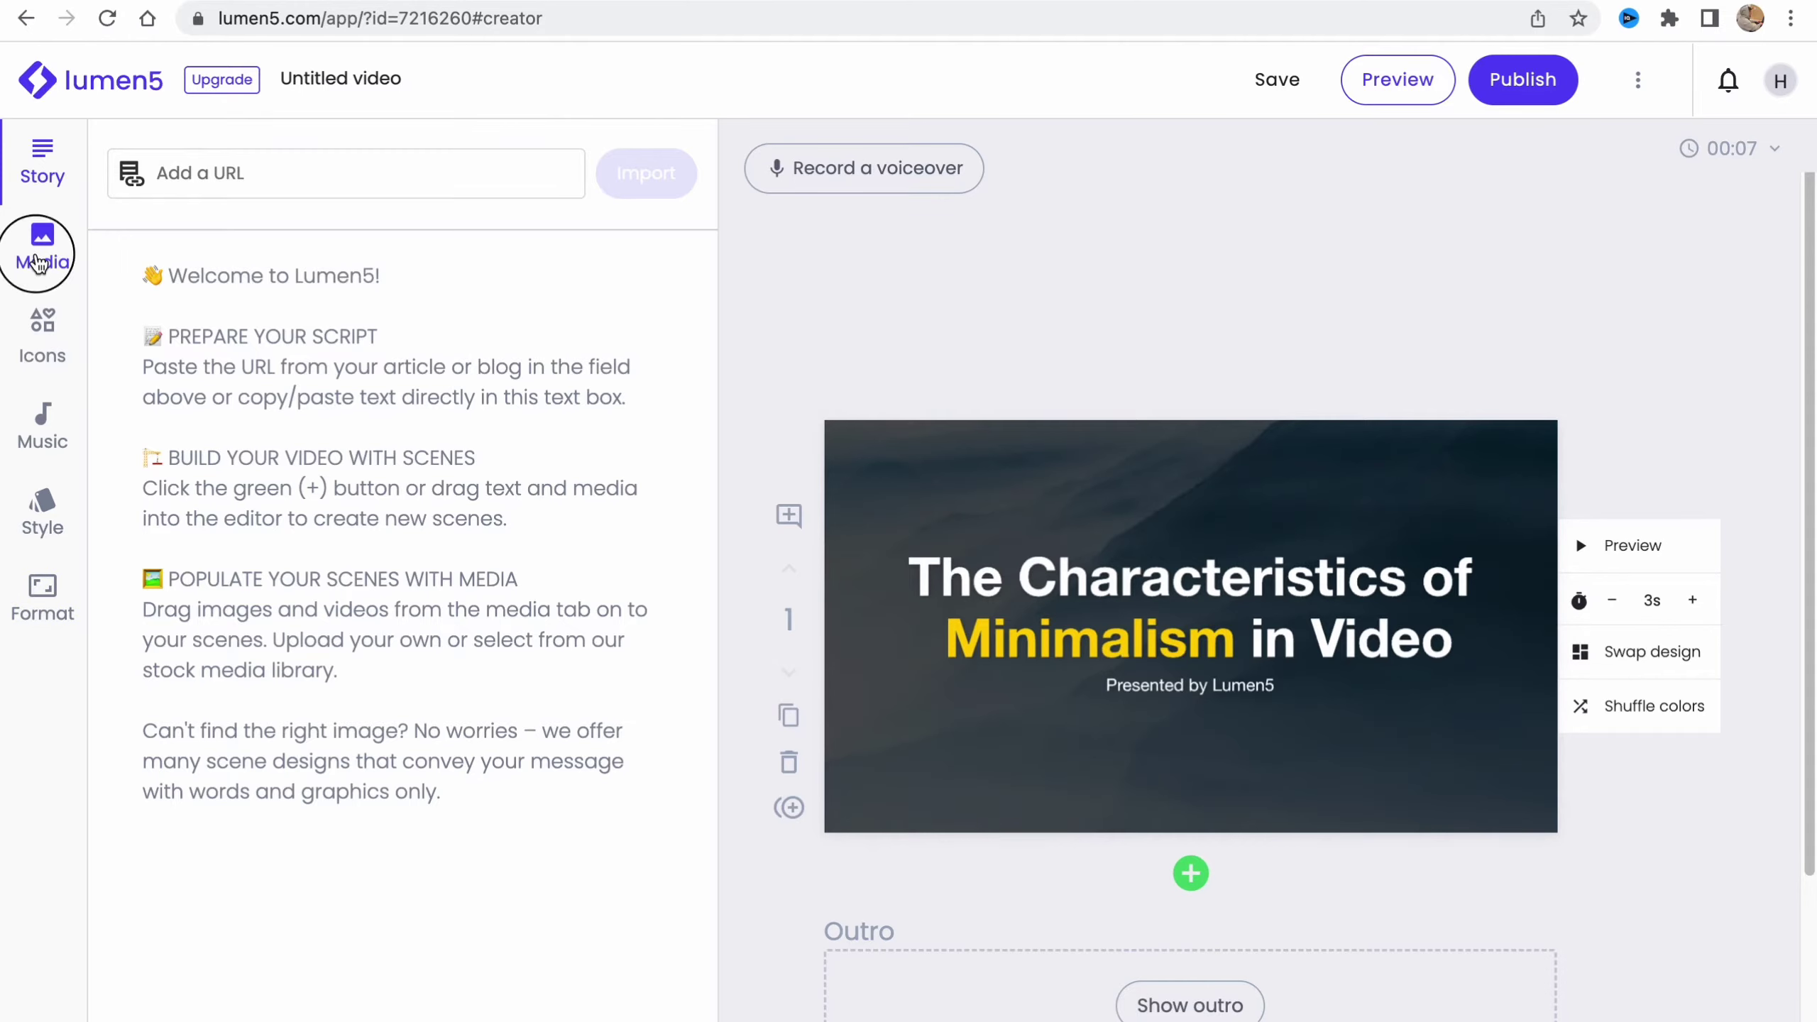
{"action": "left_click", "coordinate": [44, 343]}
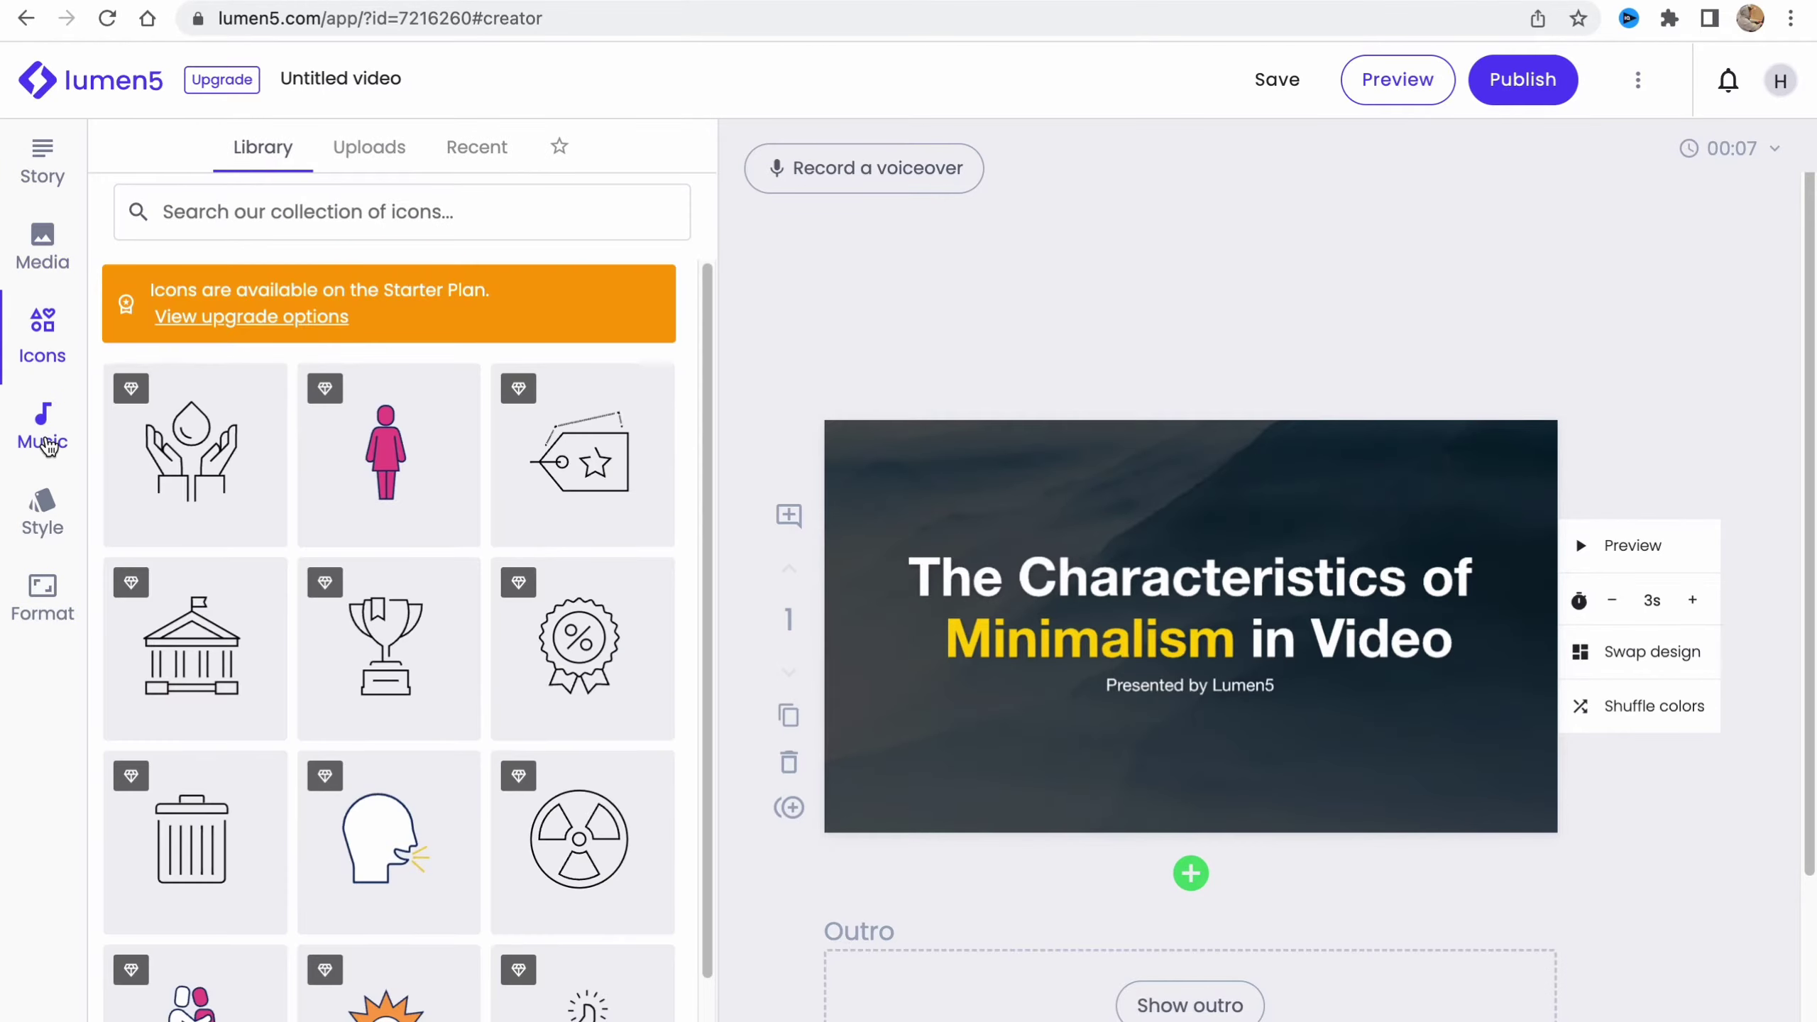
{"action": "left_click", "coordinate": [47, 443]}
{"action": "left_click", "coordinate": [39, 514]}
{"action": "left_click", "coordinate": [58, 606]}
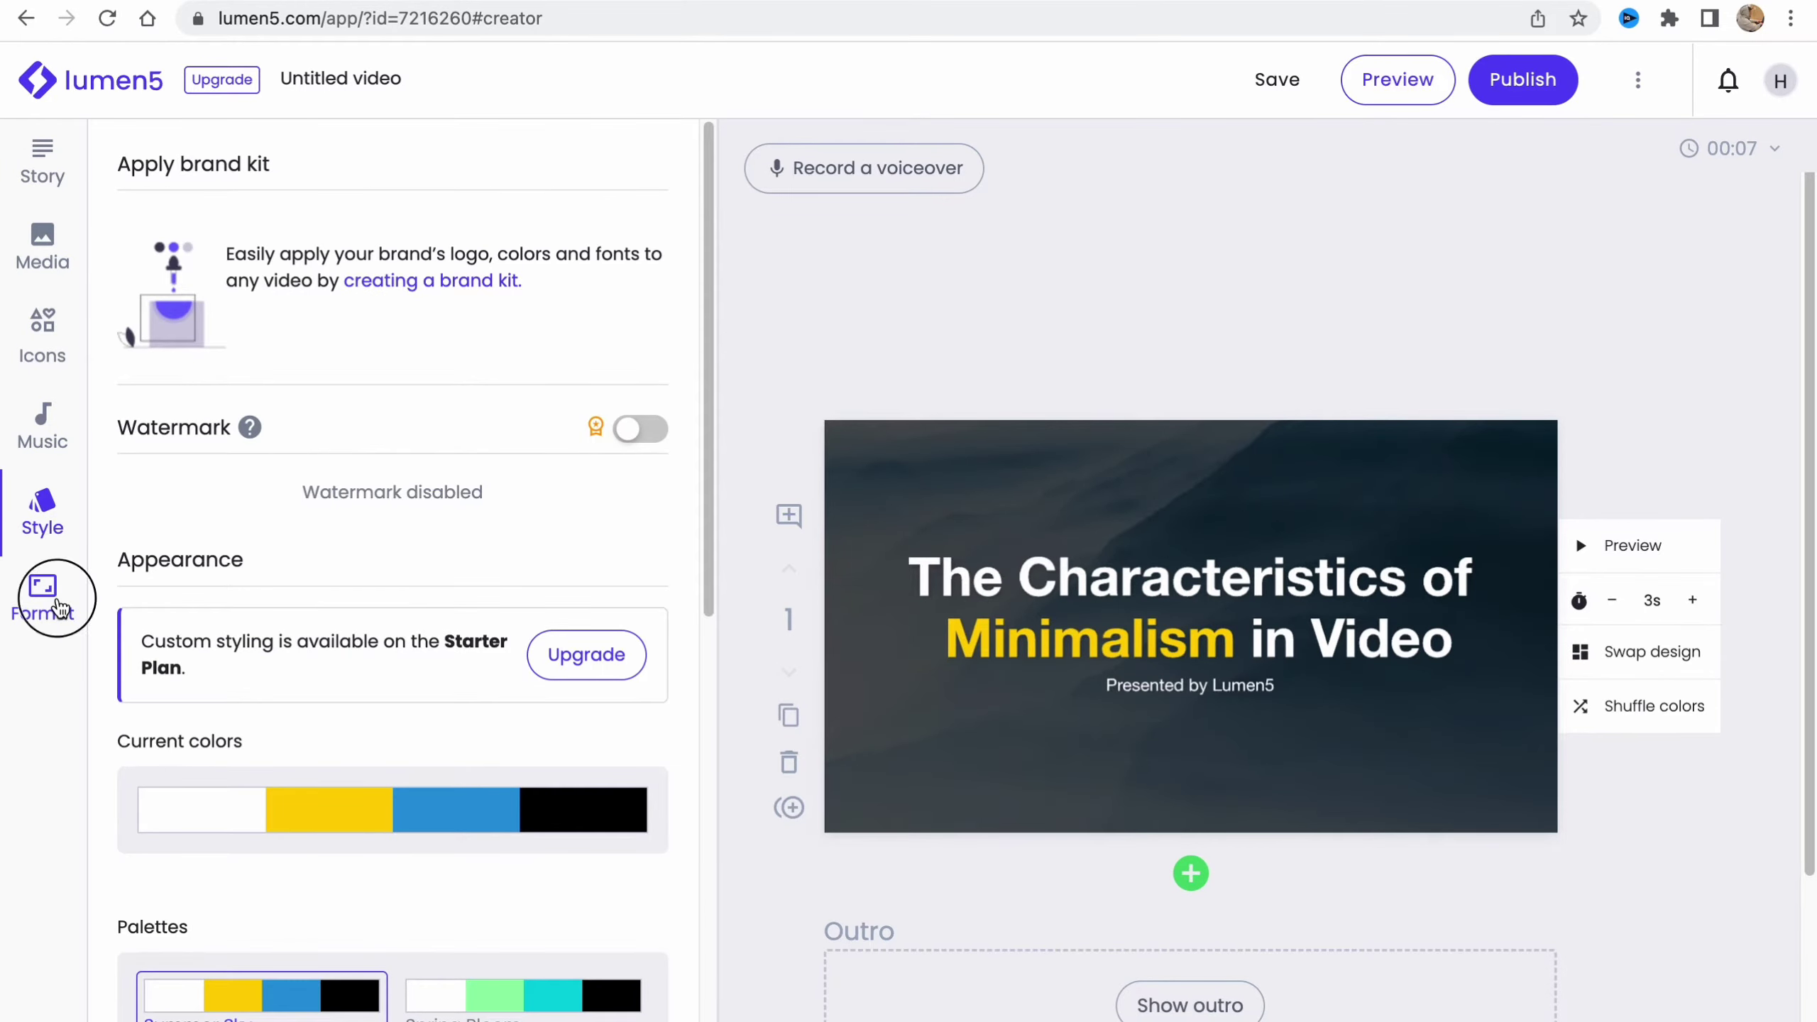
{"action": "left_click", "coordinate": [42, 163]}
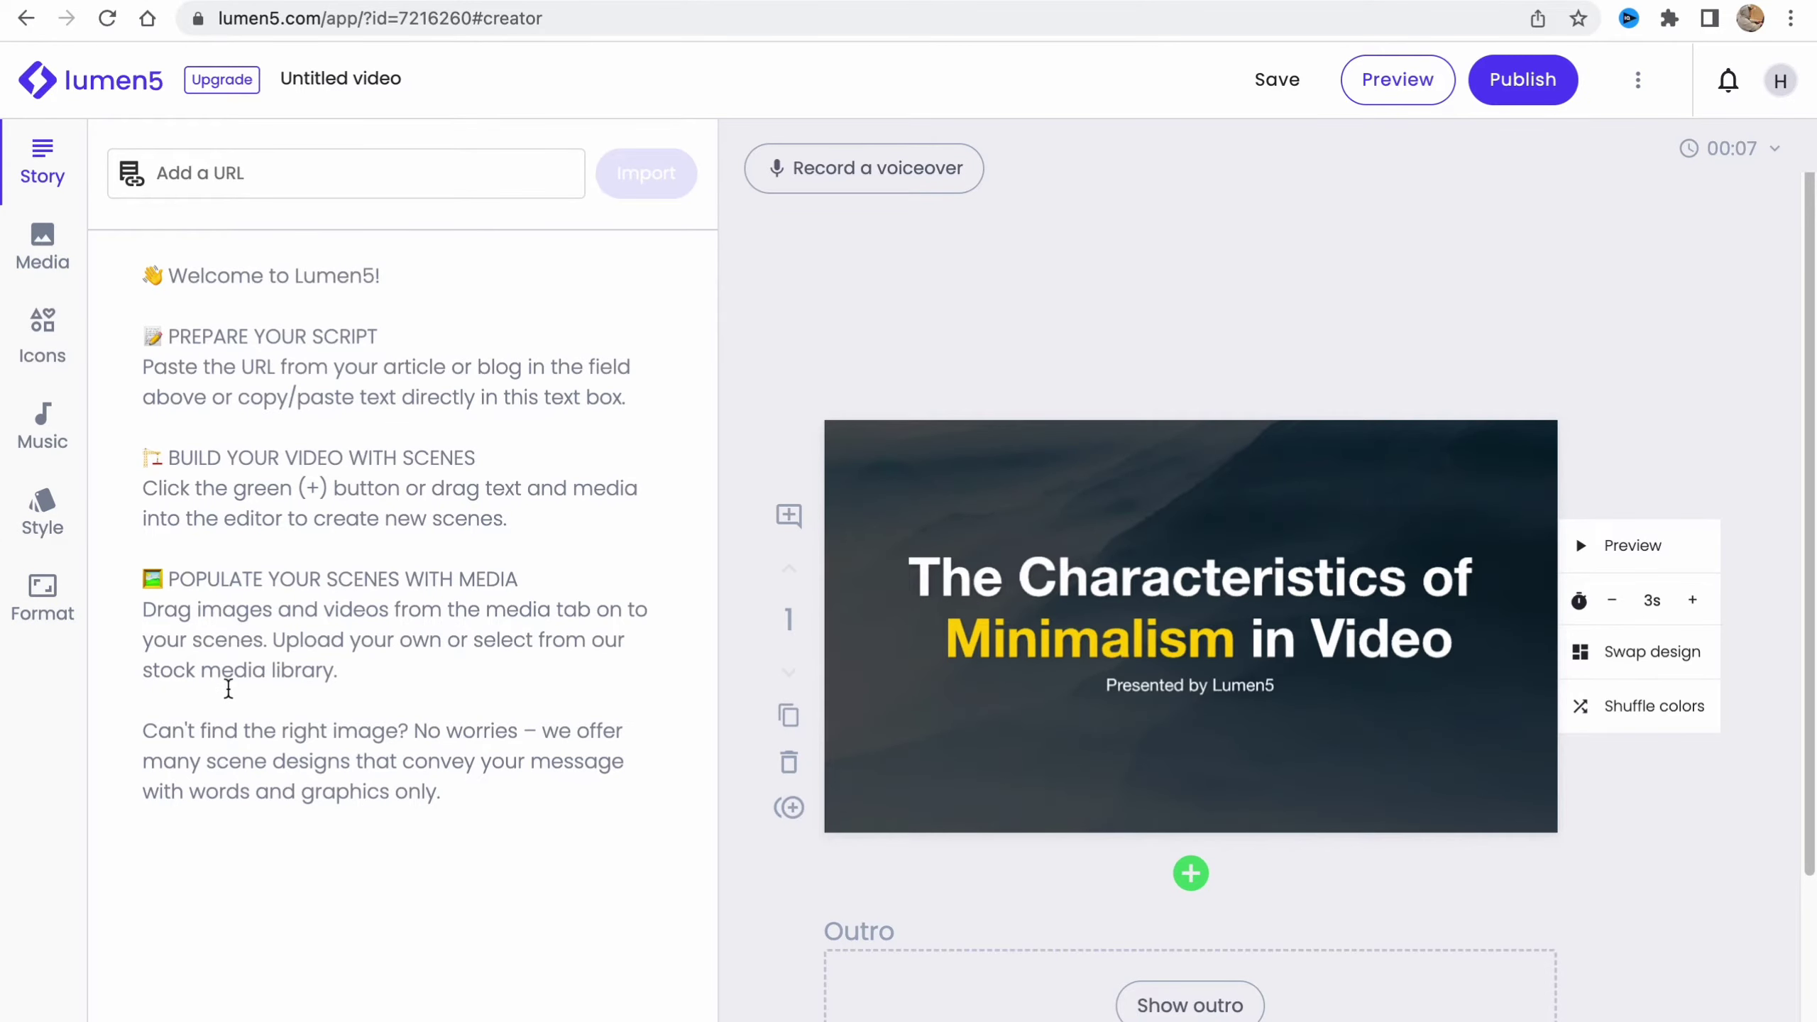
- Copy the generated Lumen5 description from ChatGPT into the video's story script in Lumen5, and dismiss the text-to-video tip
{"action": "scroll", "coordinate": [812, 630], "scroll_direction": "down", "scroll_amount": 3}
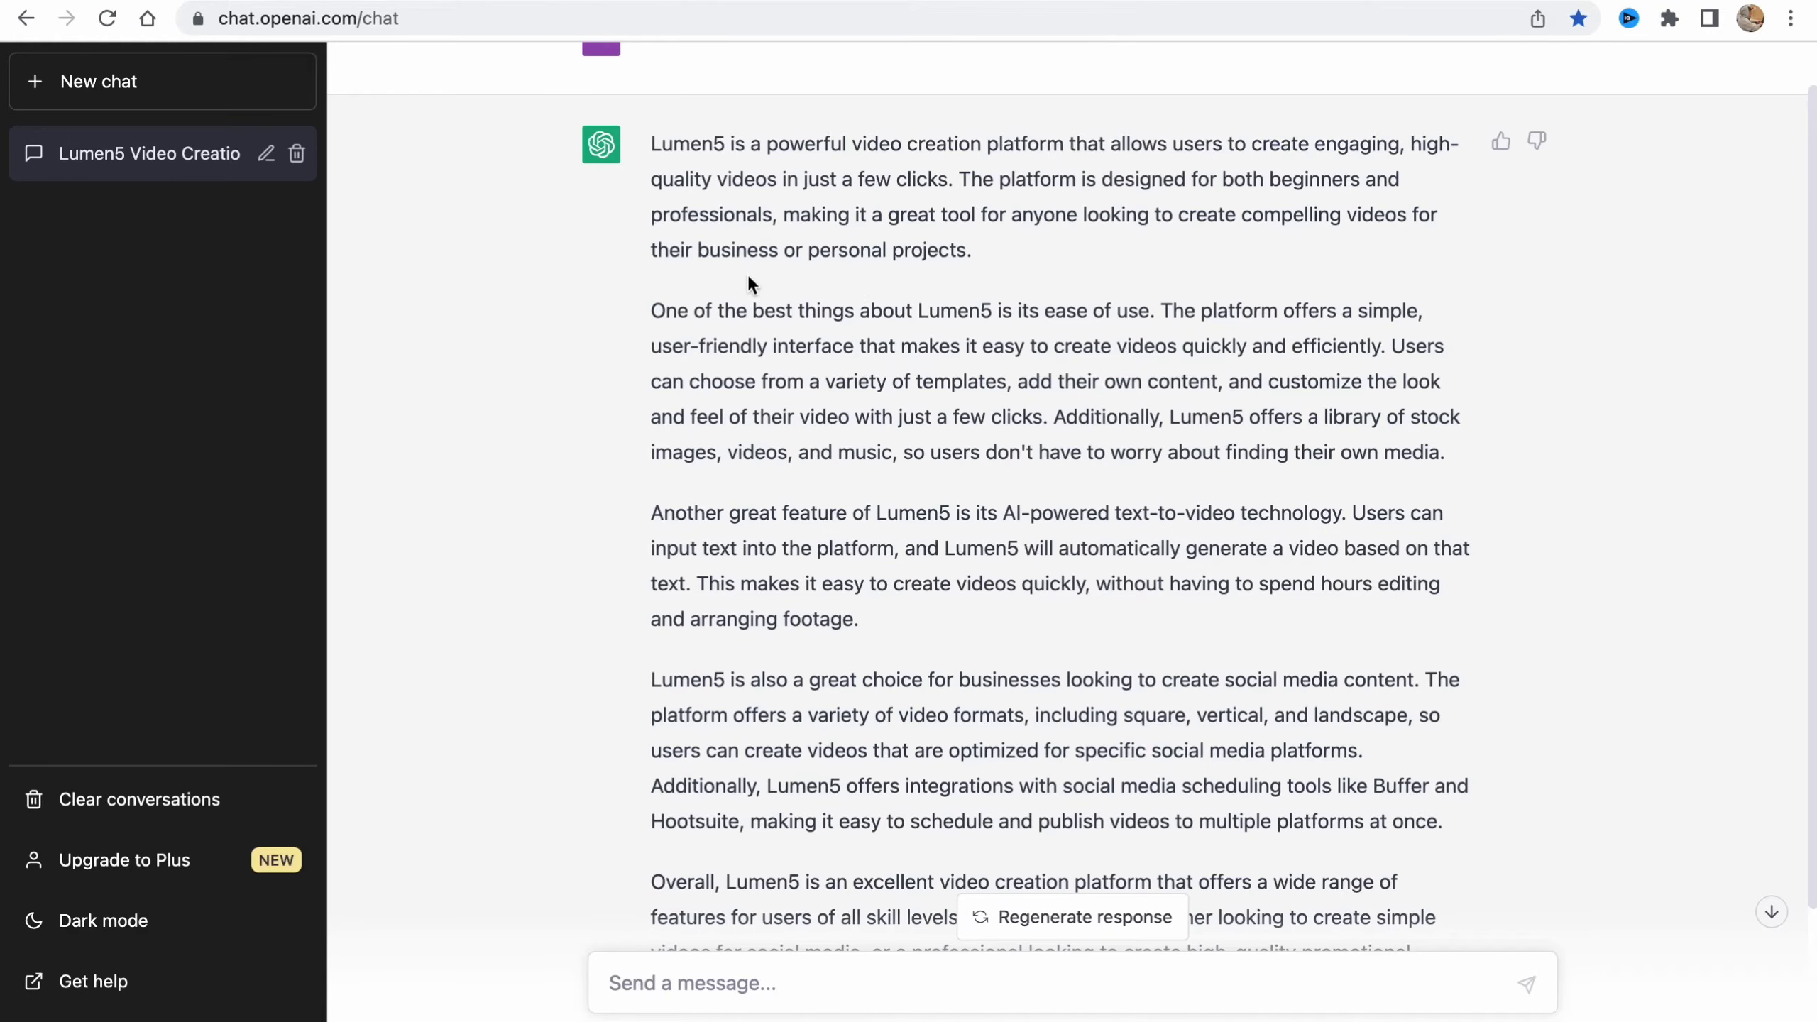
{"action": "left_click_drag", "start_coordinate": [655, 140], "coordinate": [1087, 877]}
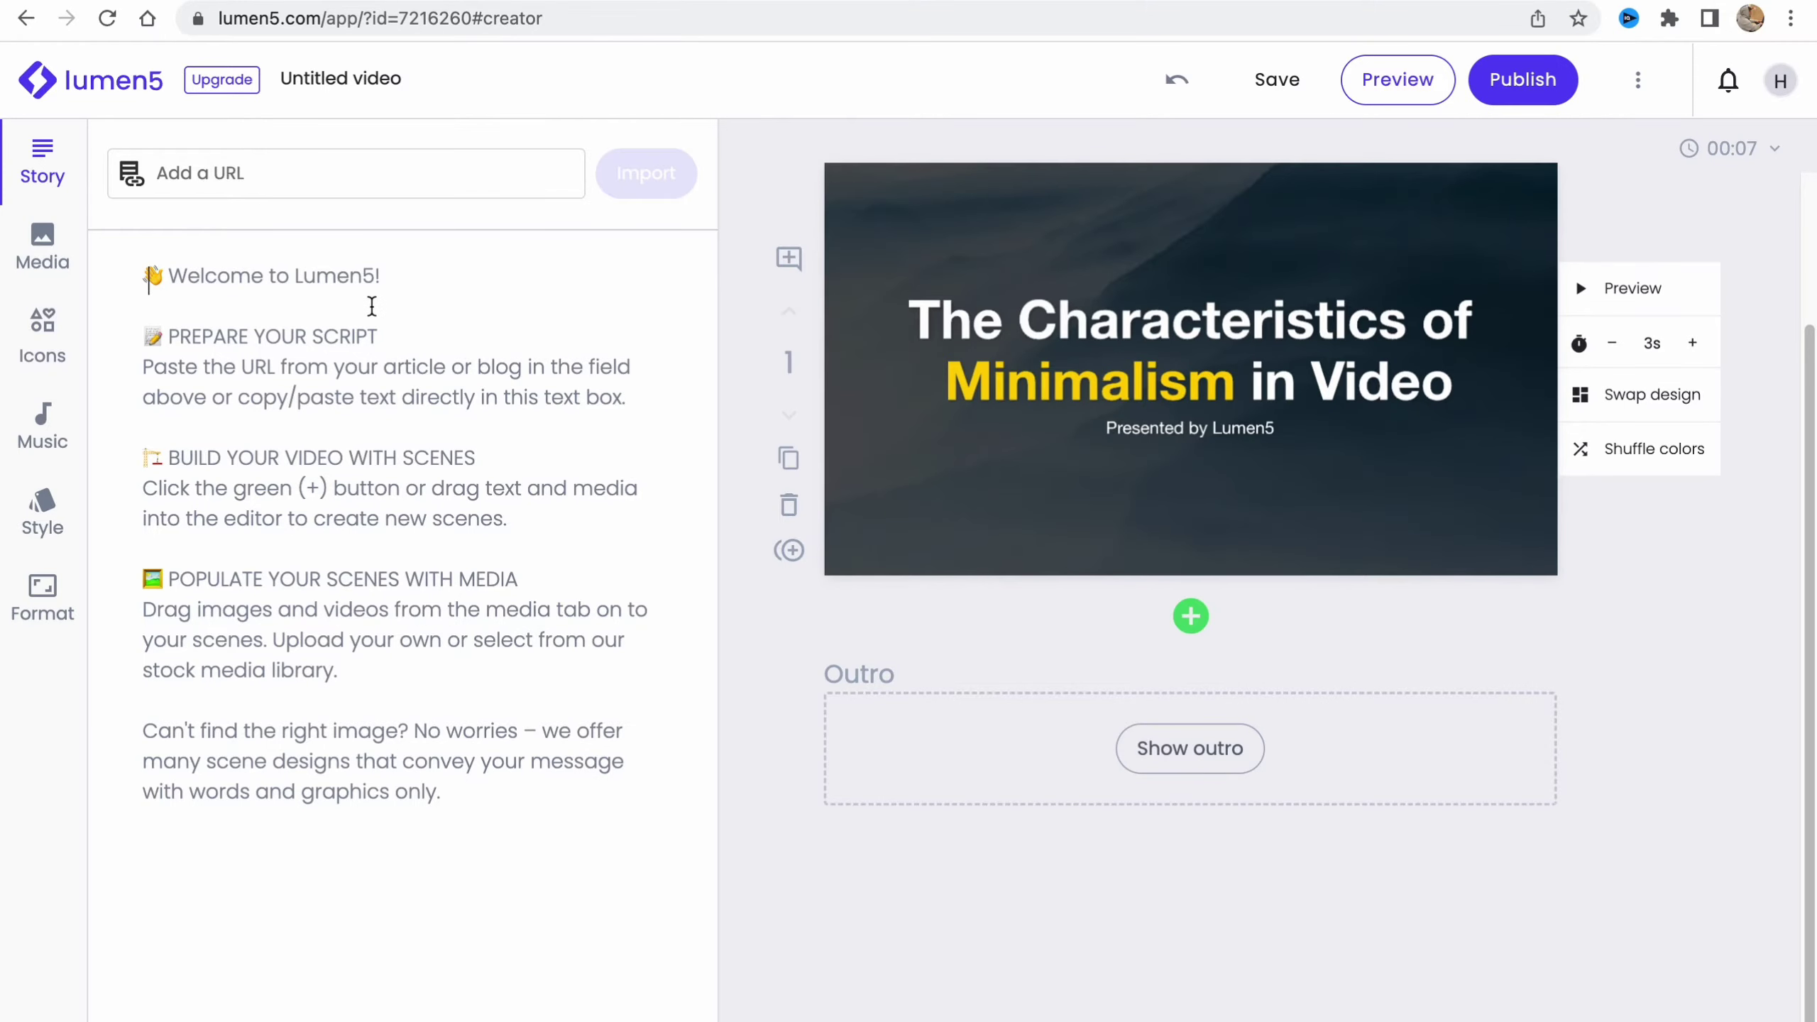
{"action": "key", "text": "super+v"}
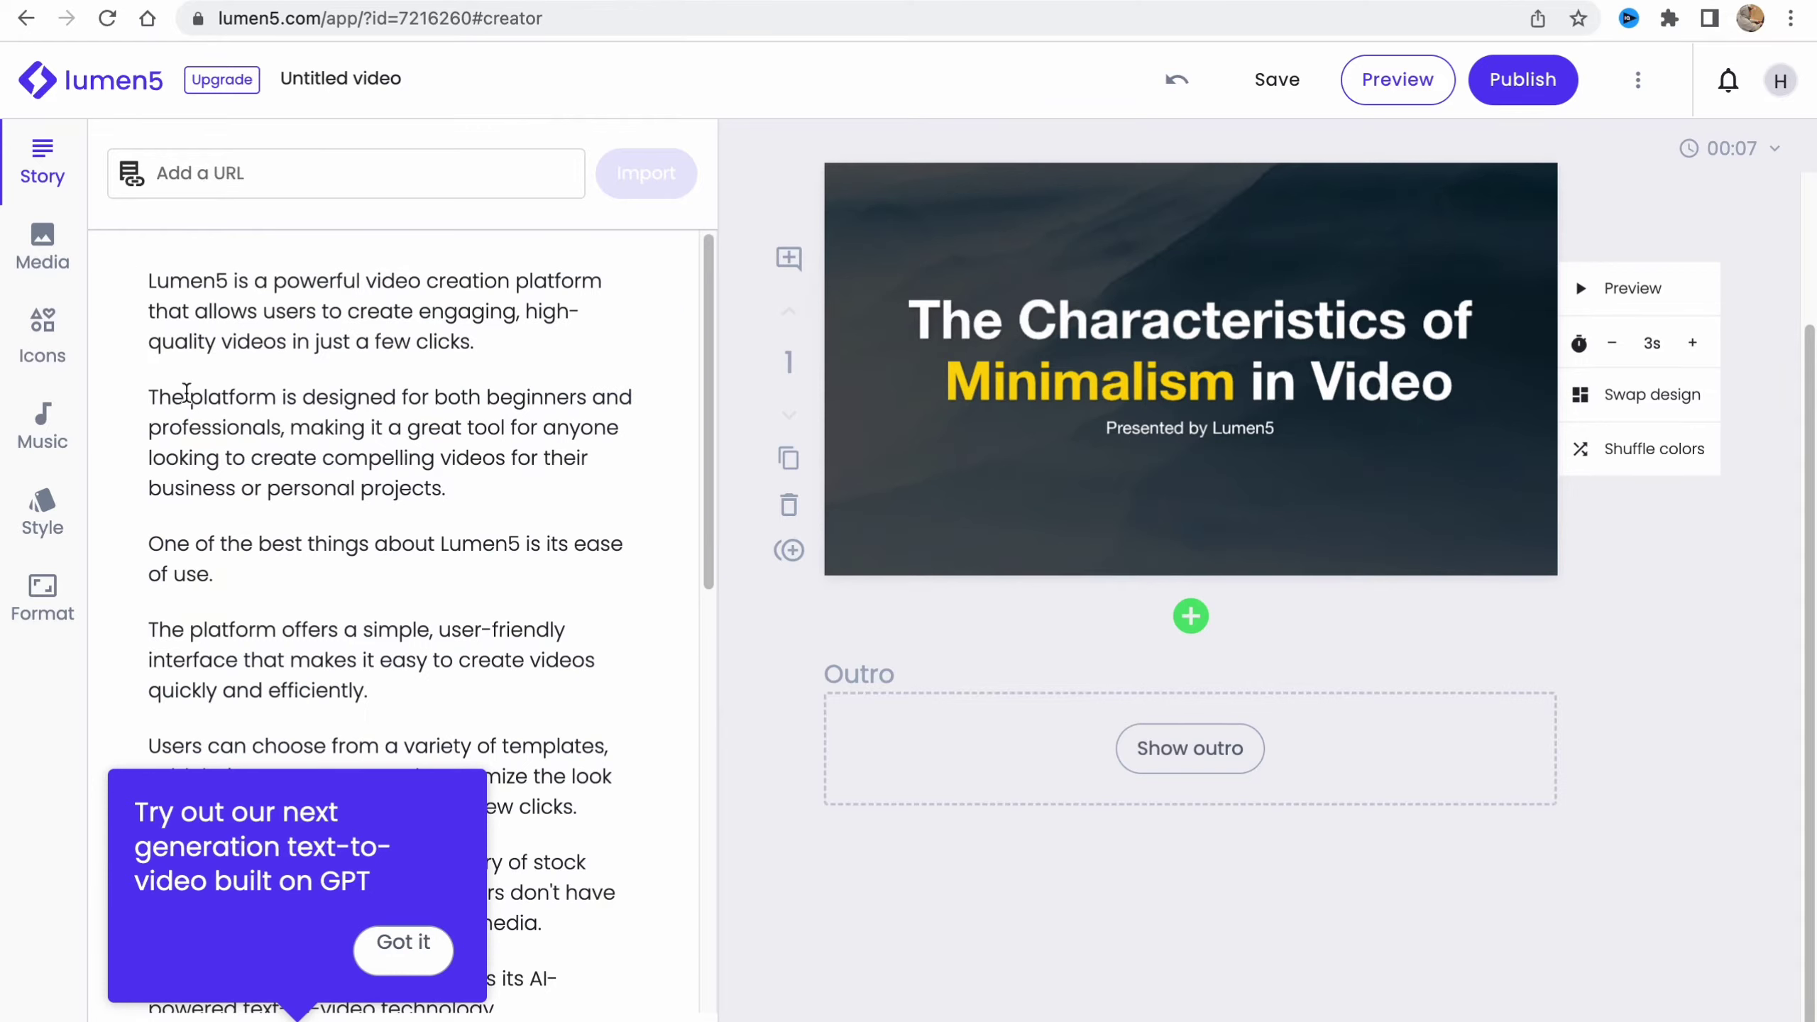
{"action": "left_click", "coordinate": [412, 939]}
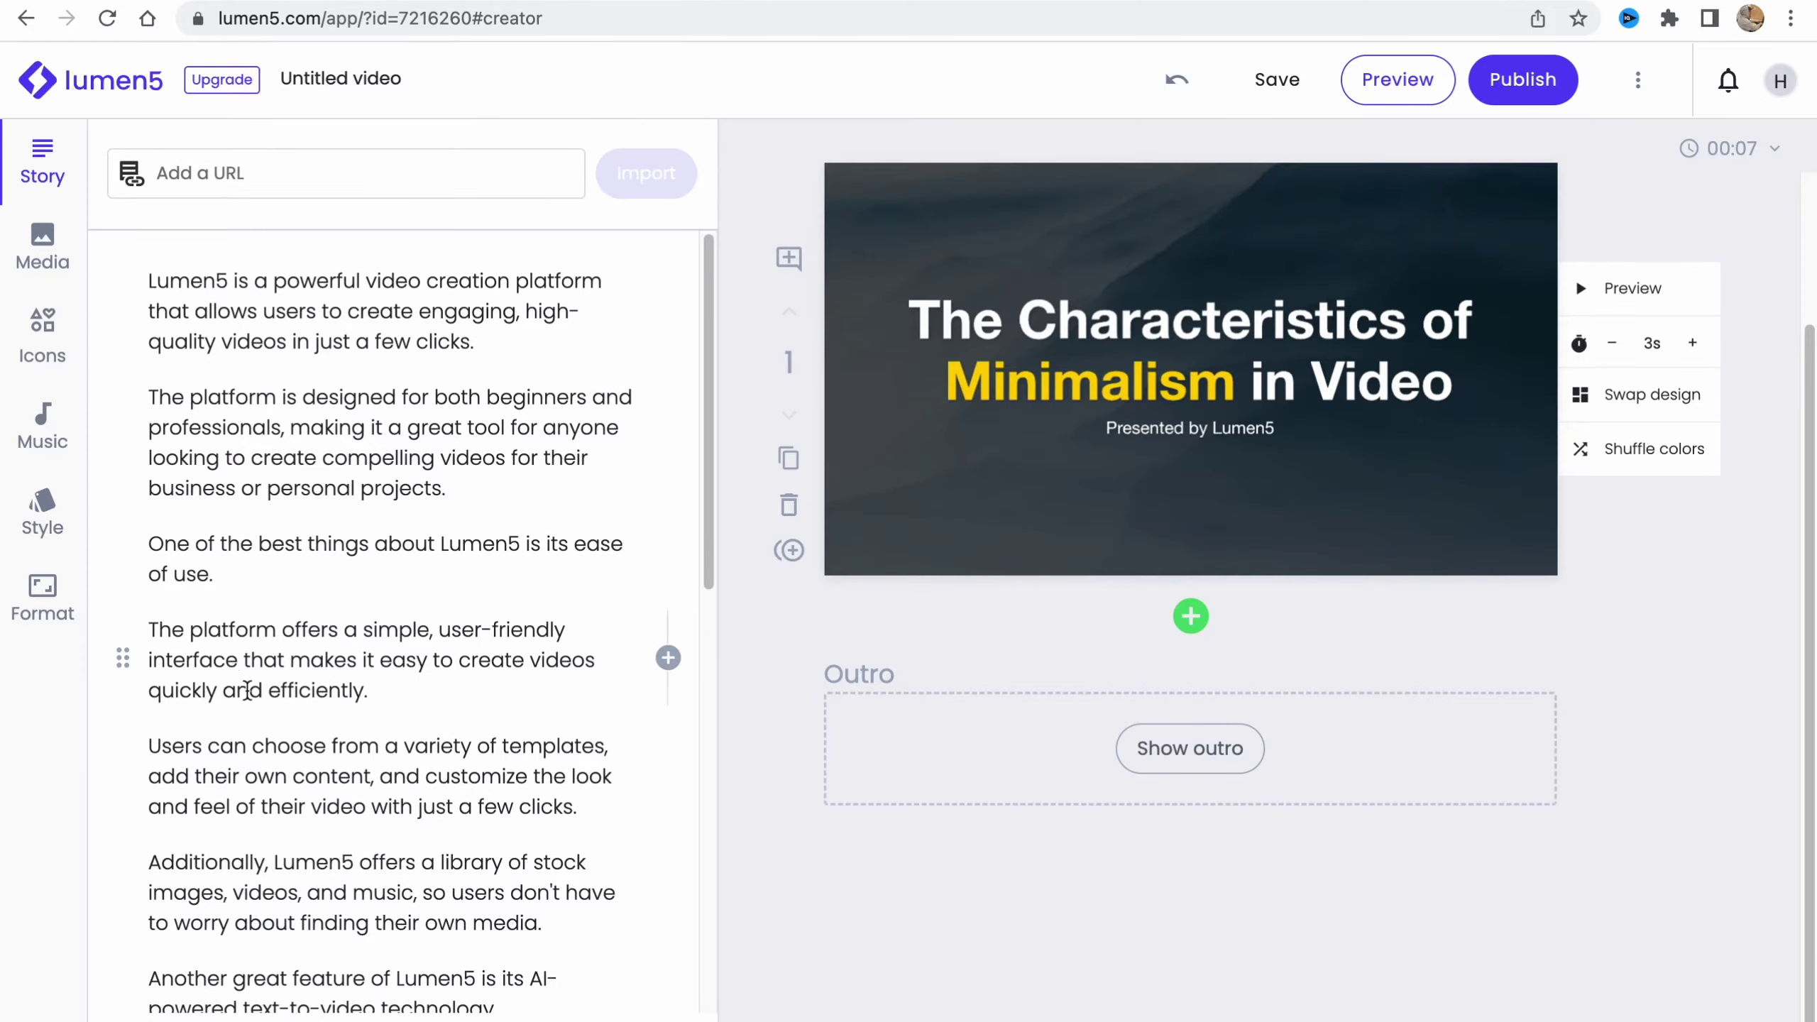
- Review the whole story script and try splitting its first paragraph before the word "creation"
{"action": "scroll", "coordinate": [253, 637], "scroll_direction": "down", "scroll_amount": 12}
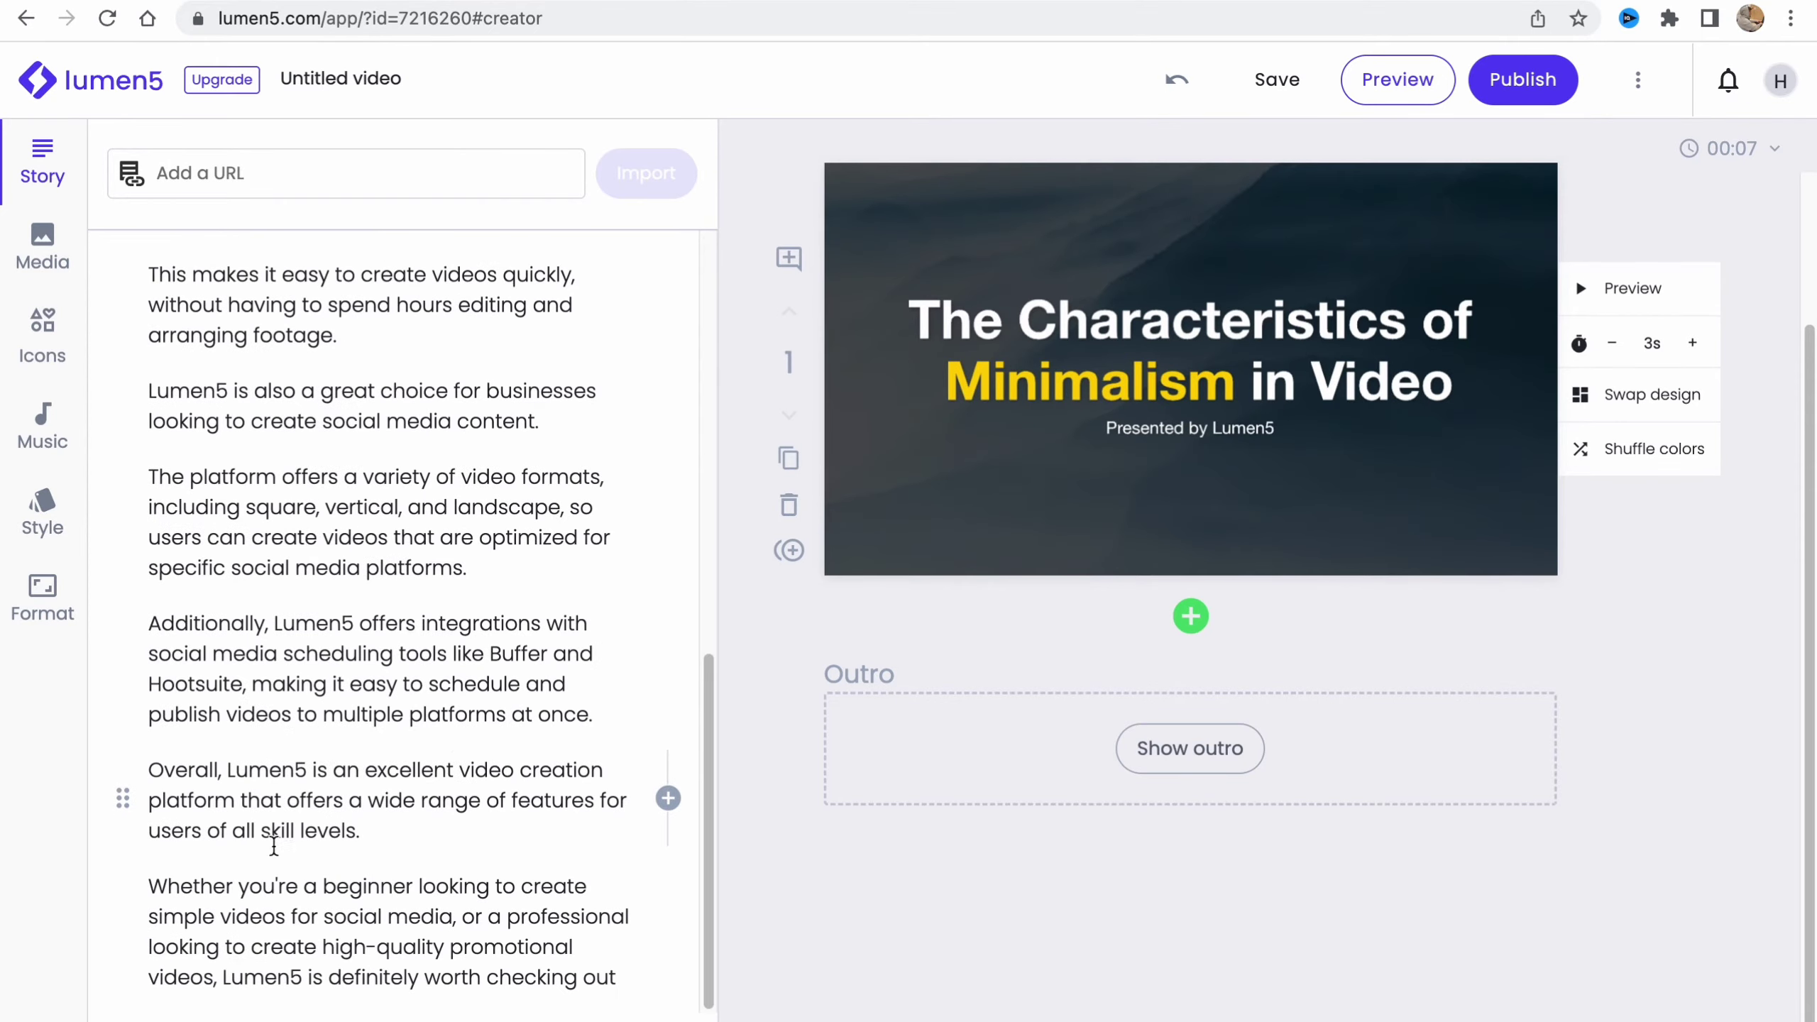
{"action": "scroll", "coordinate": [166, 730], "scroll_direction": "up", "scroll_amount": 12}
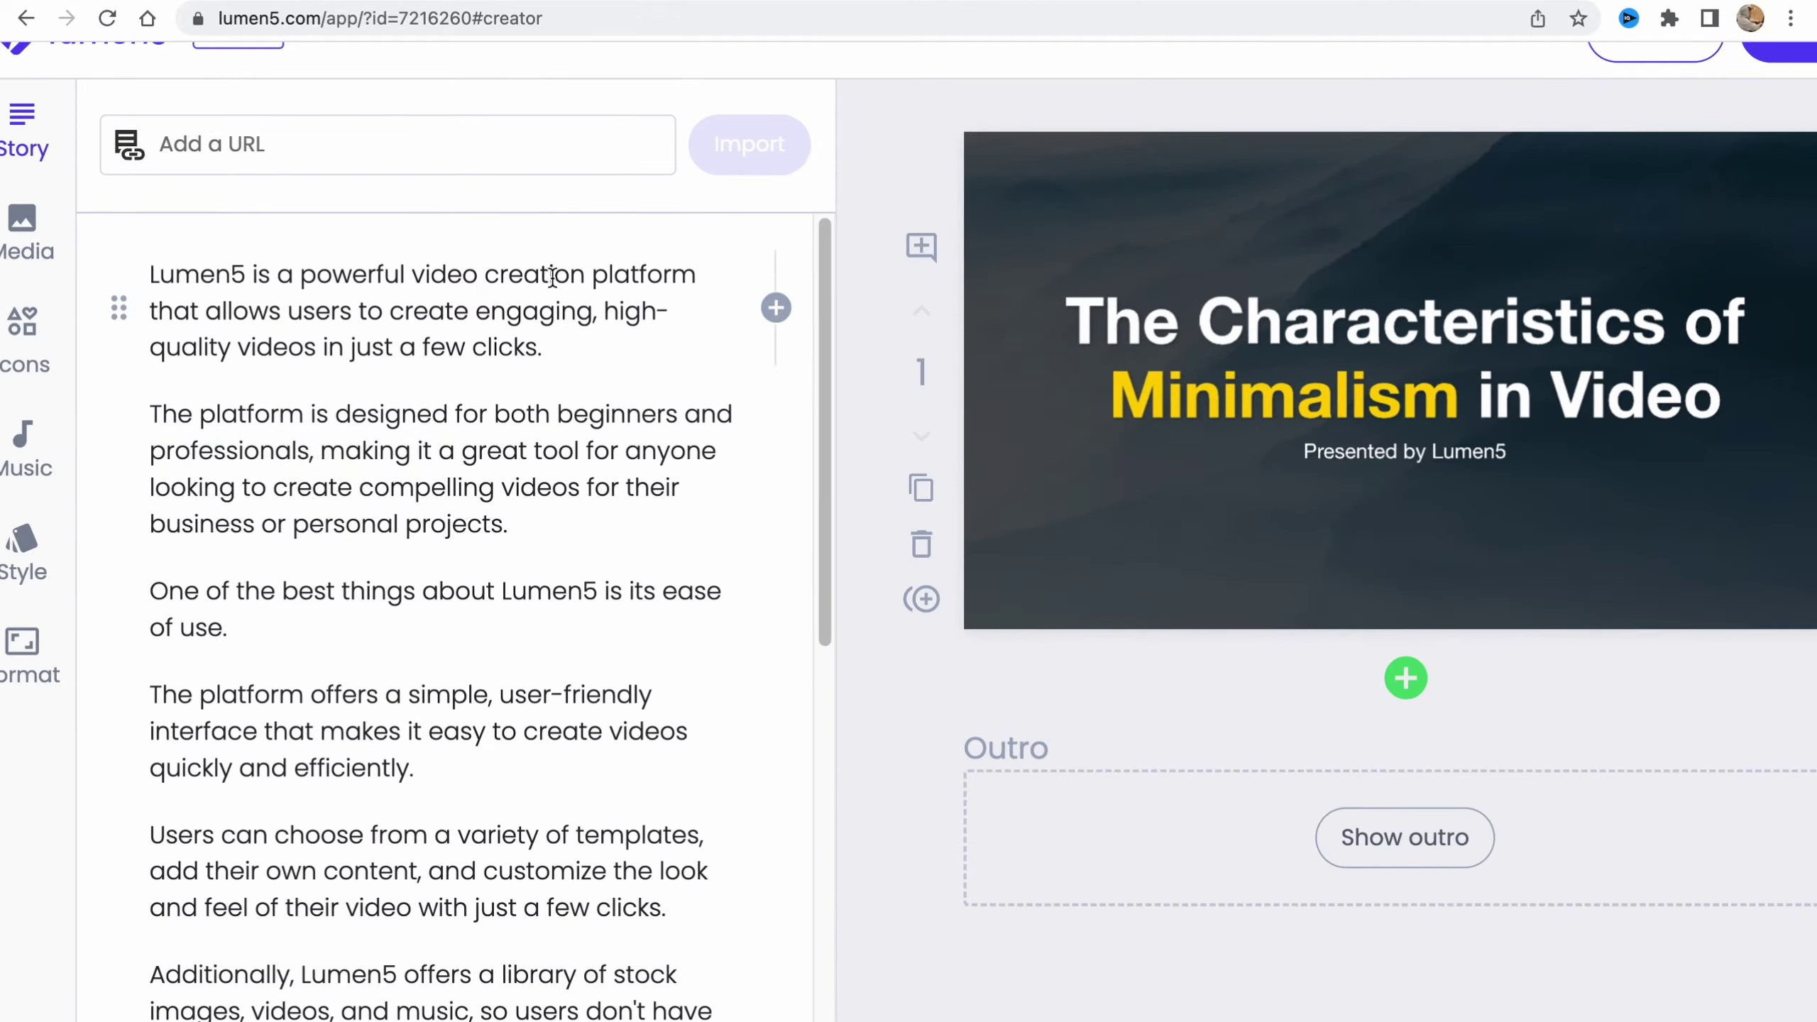
{"action": "key", "text": "Return"}
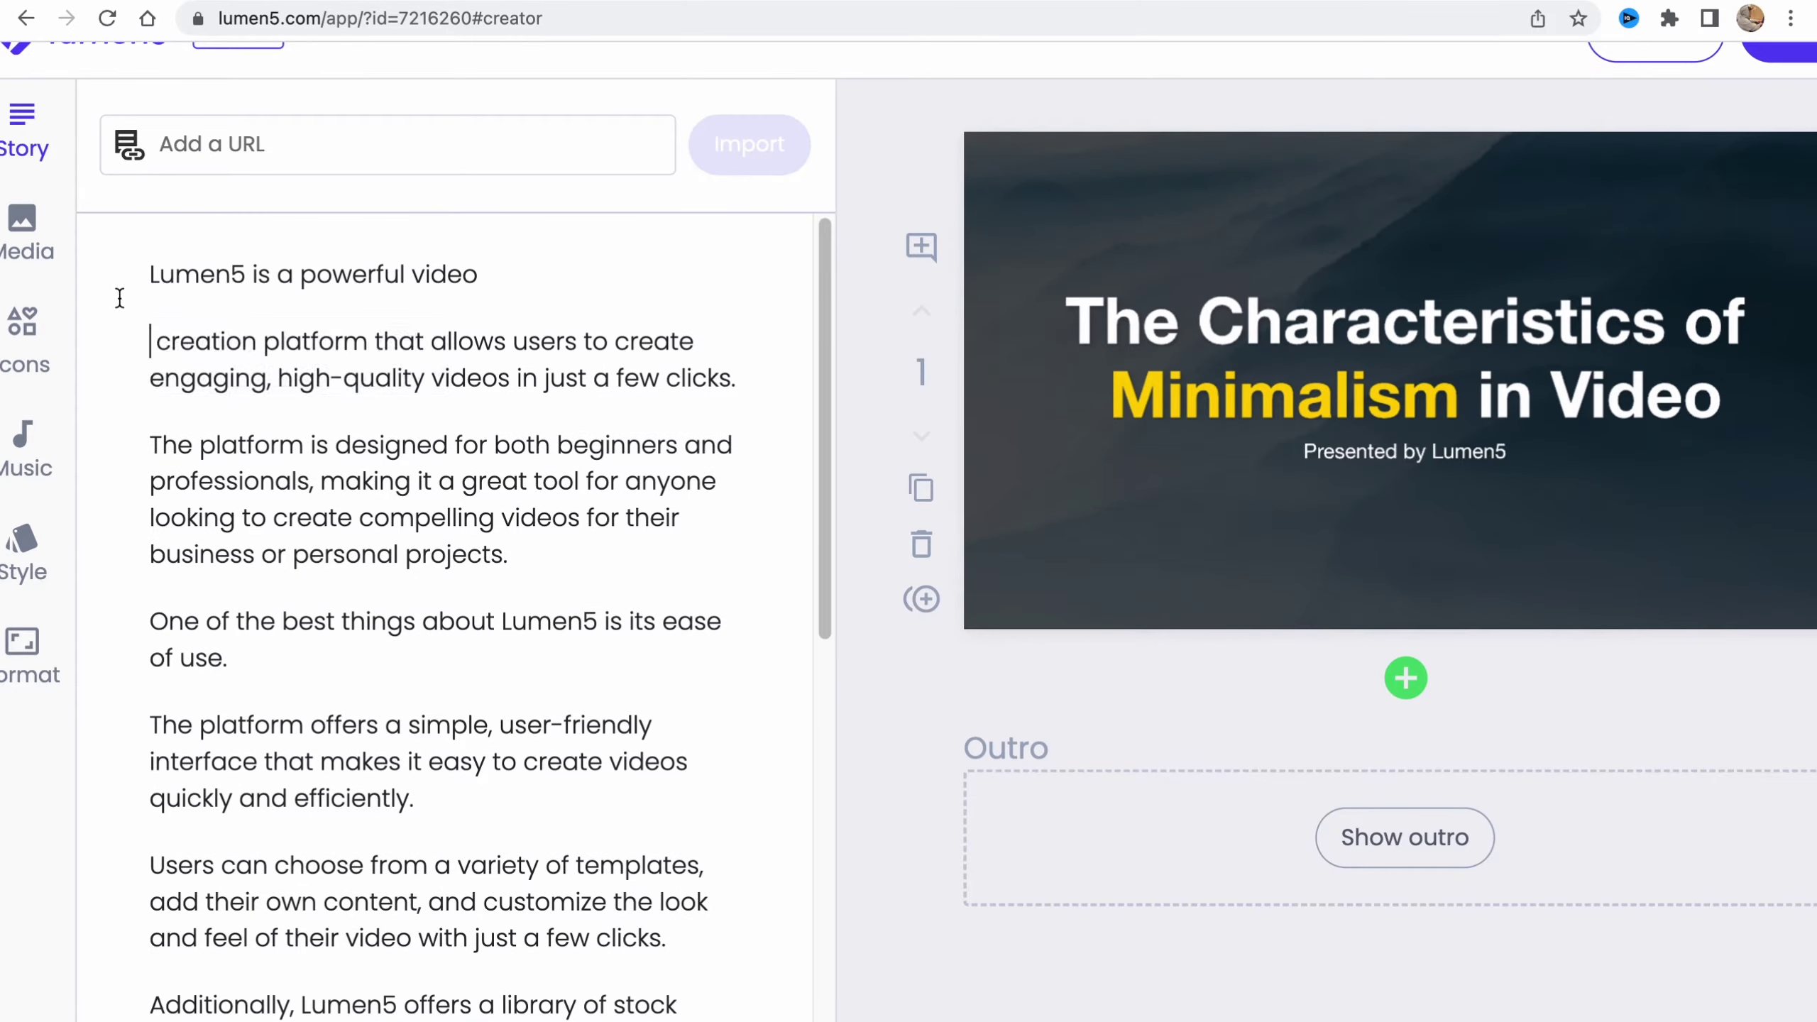
{"action": "key", "text": "BackSpace"}
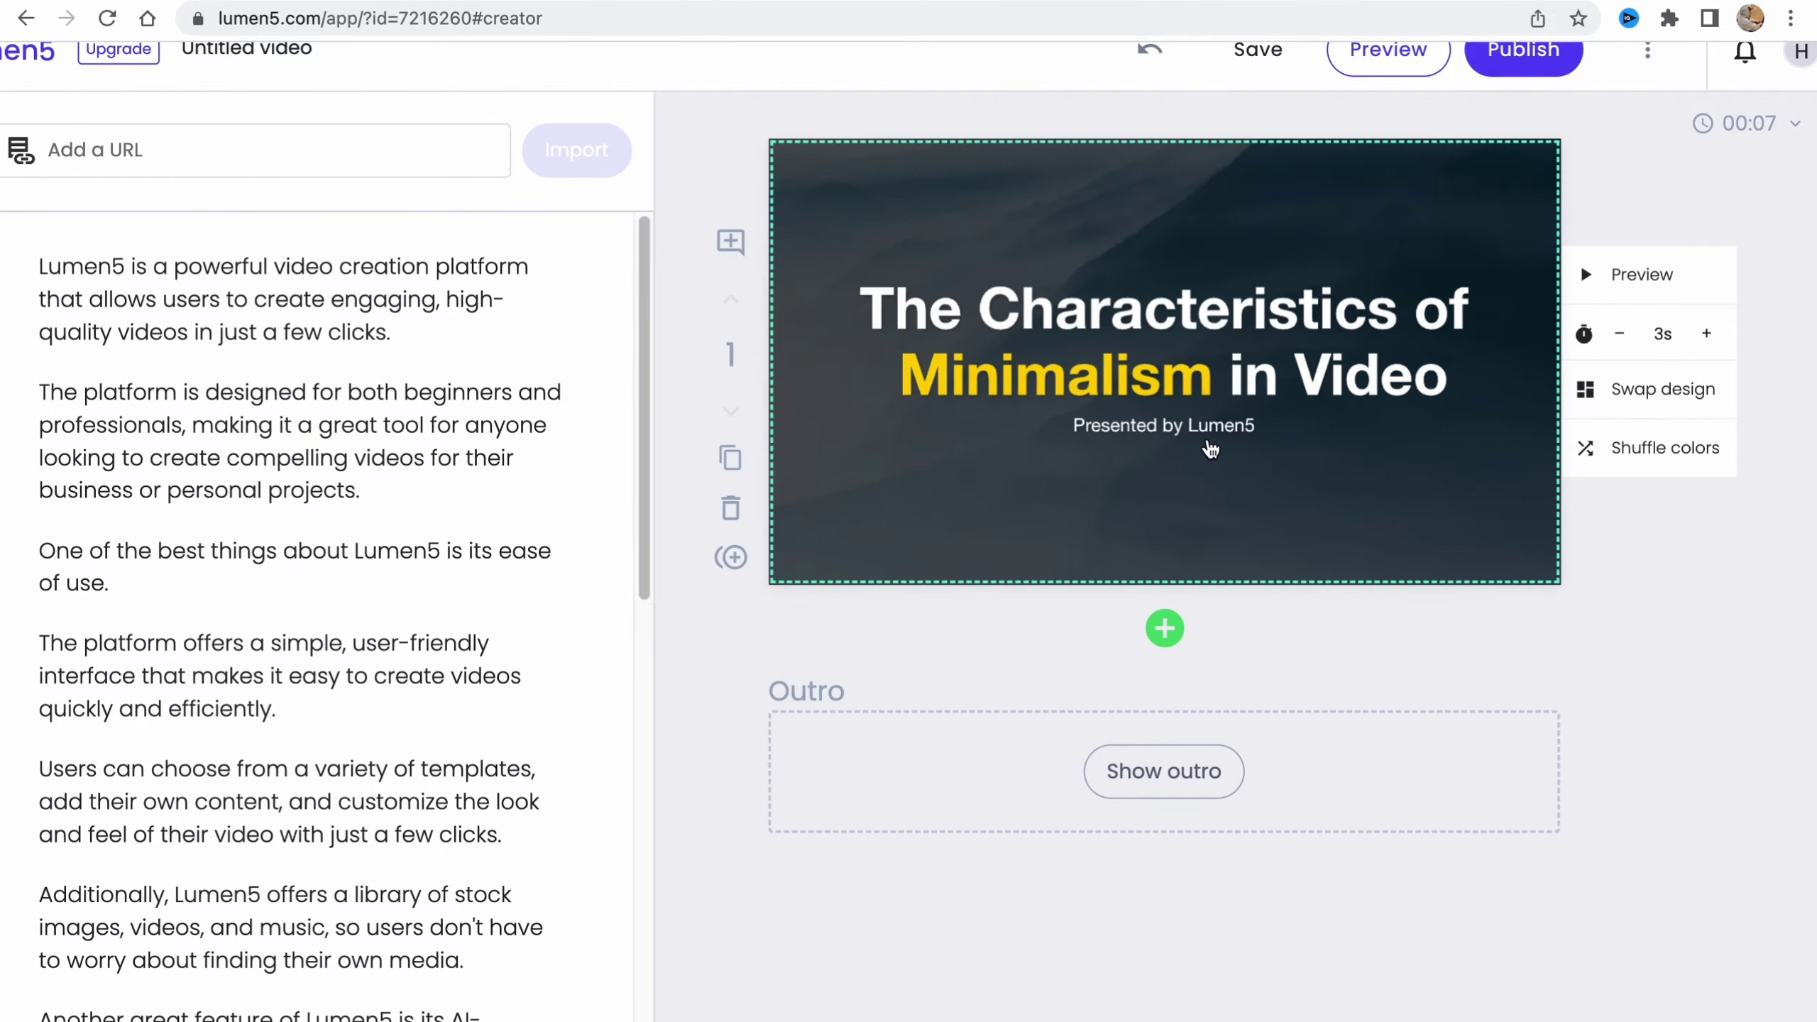
- Generate the video scenes from the story script with the option "Use A.I. to generate a summary" and dismiss the progress notice
{"action": "scroll", "coordinate": [482, 988], "scroll_direction": "down", "scroll_amount": 10}
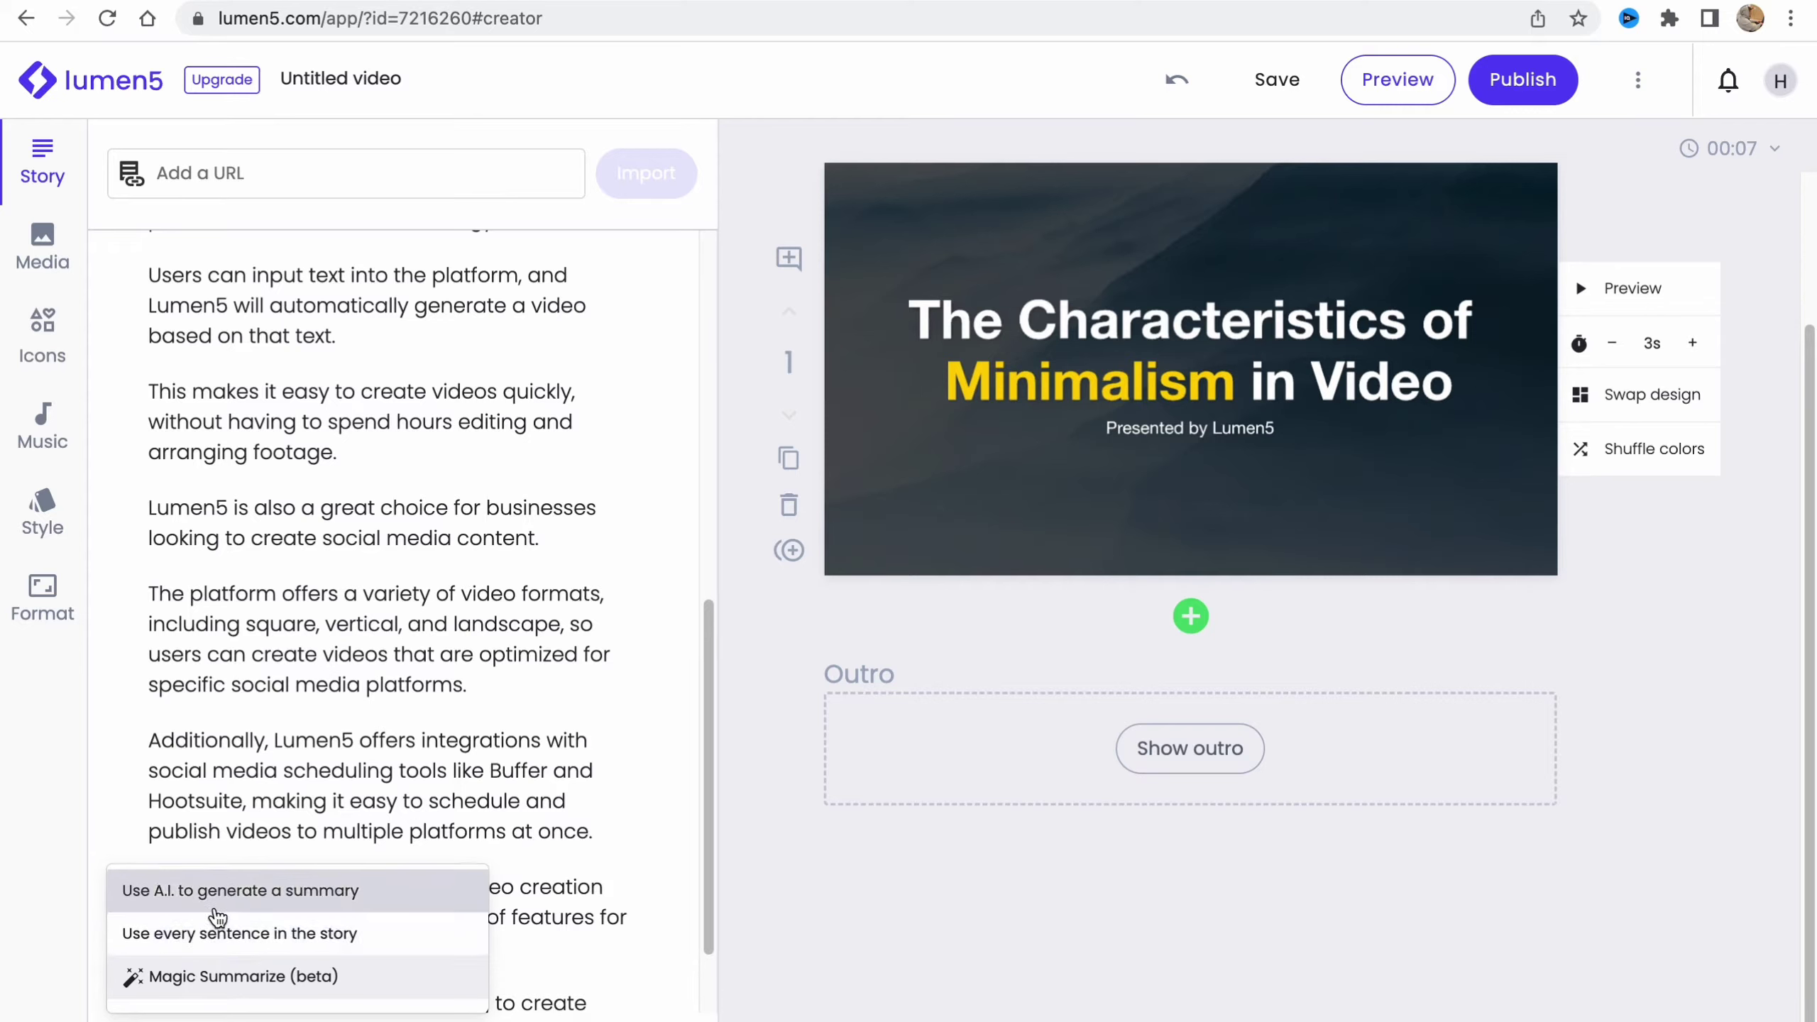
{"action": "left_click", "coordinate": [195, 900]}
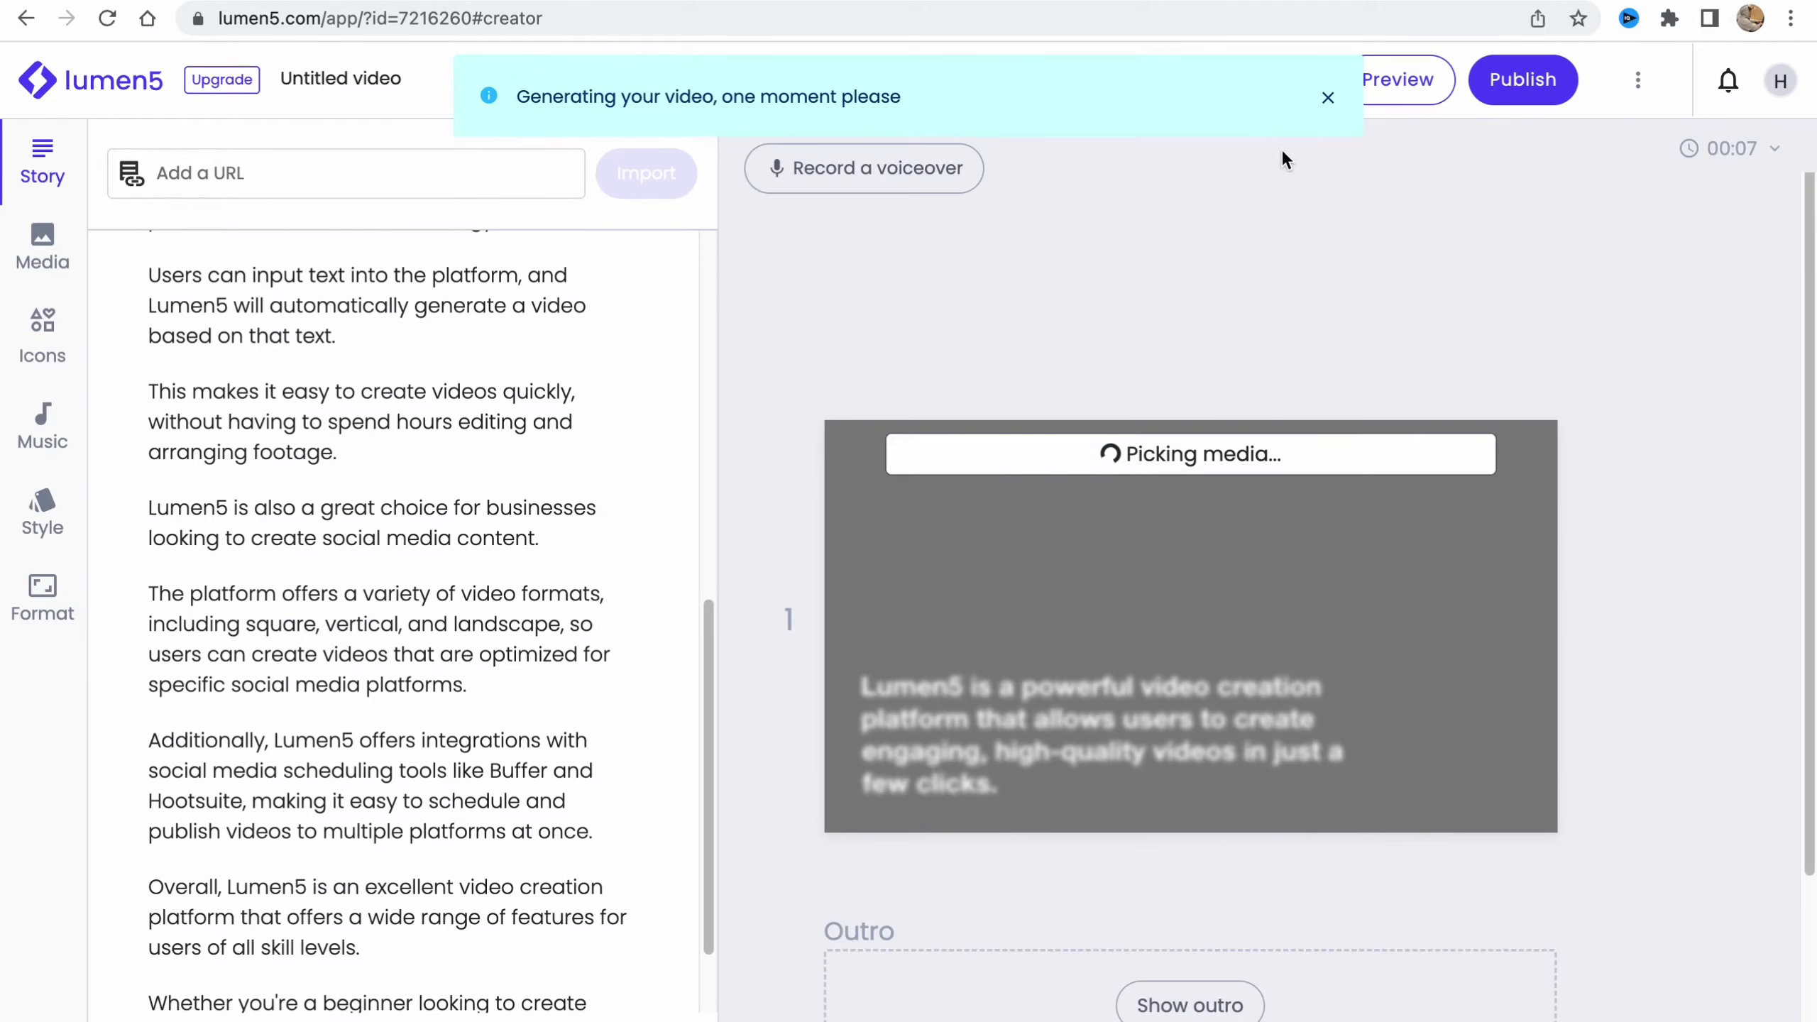
{"action": "left_click", "coordinate": [1328, 100]}
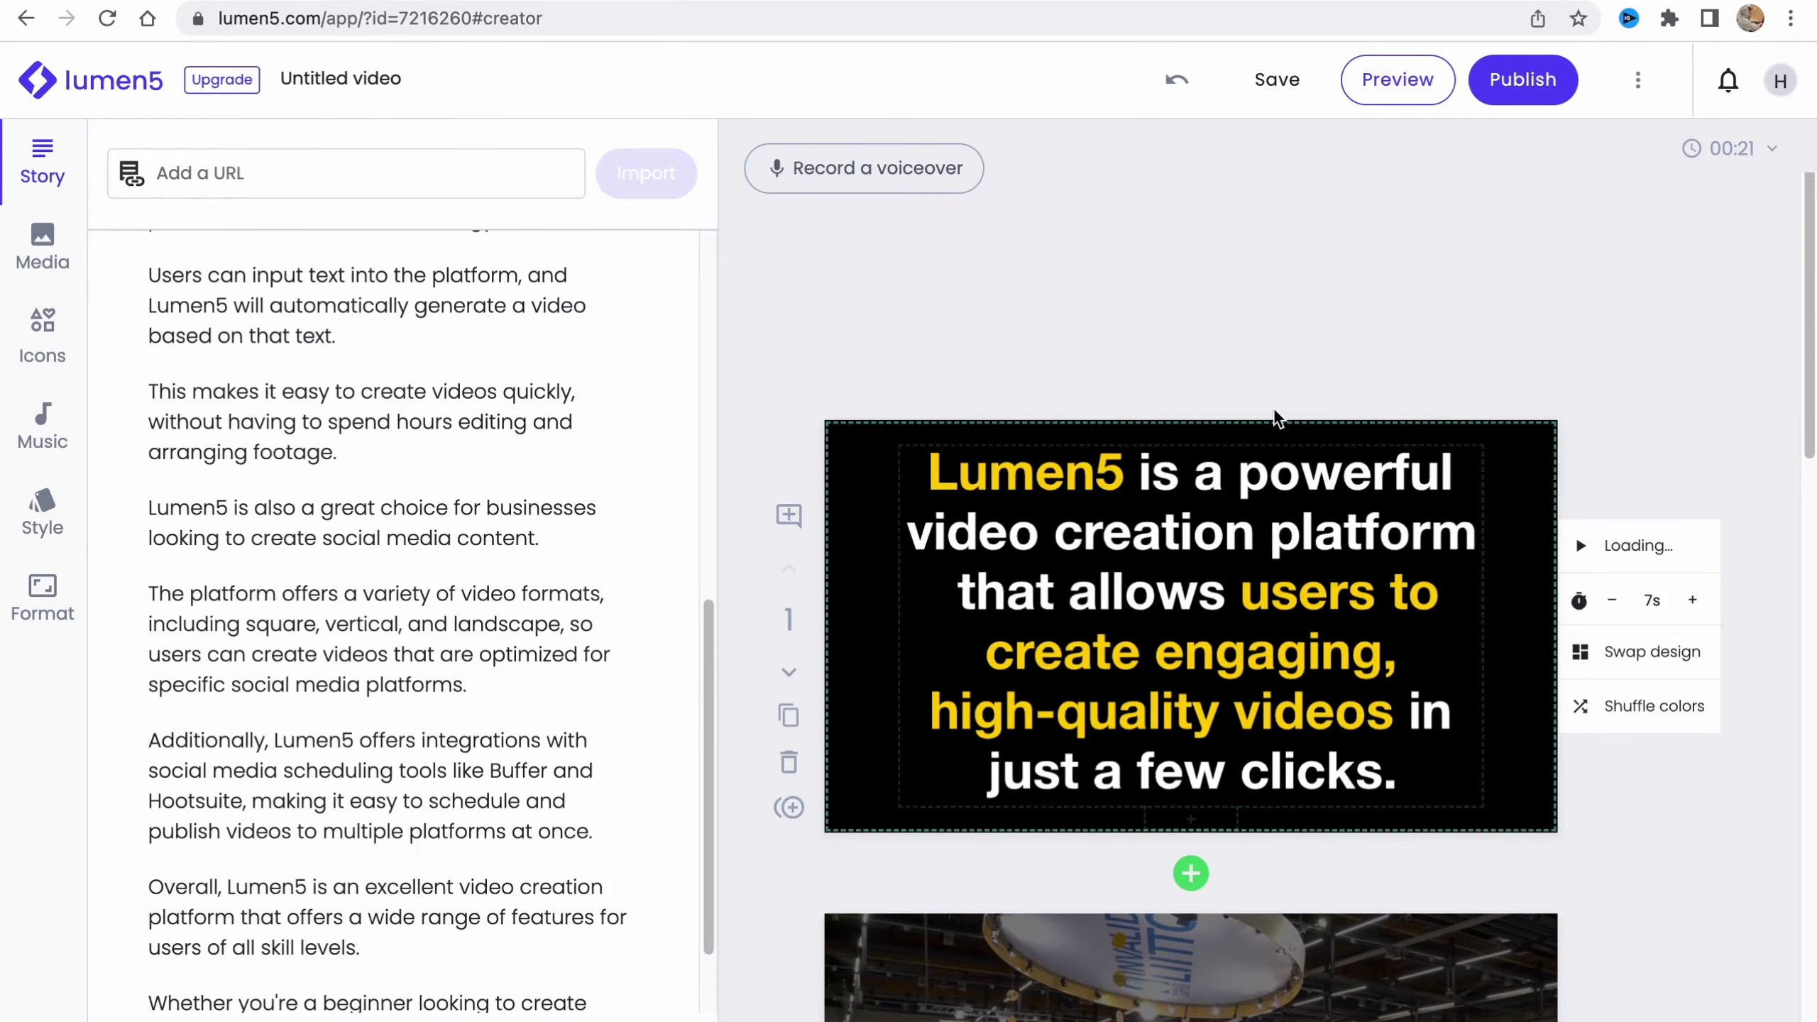
- Look through the generated scenes and preview the second scene
{"action": "scroll", "coordinate": [1173, 715], "scroll_direction": "down", "scroll_amount": 6}
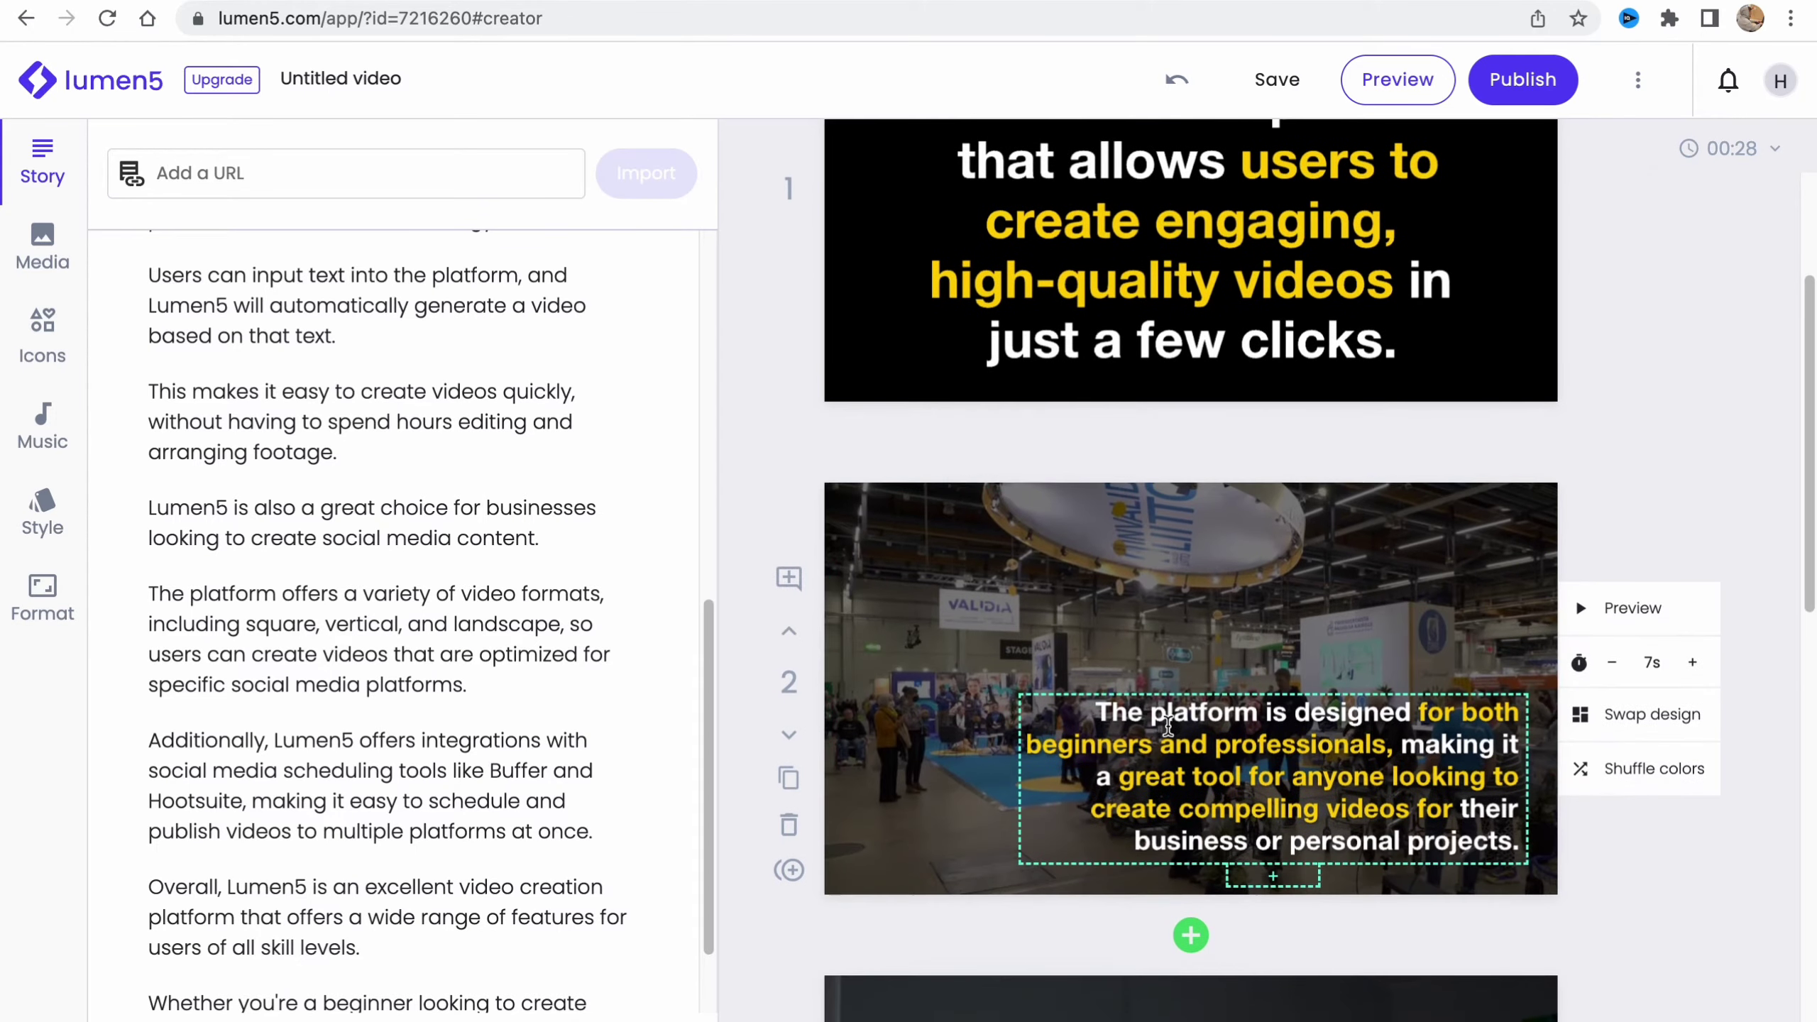
{"action": "scroll", "coordinate": [1170, 725], "scroll_direction": "down", "scroll_amount": 6}
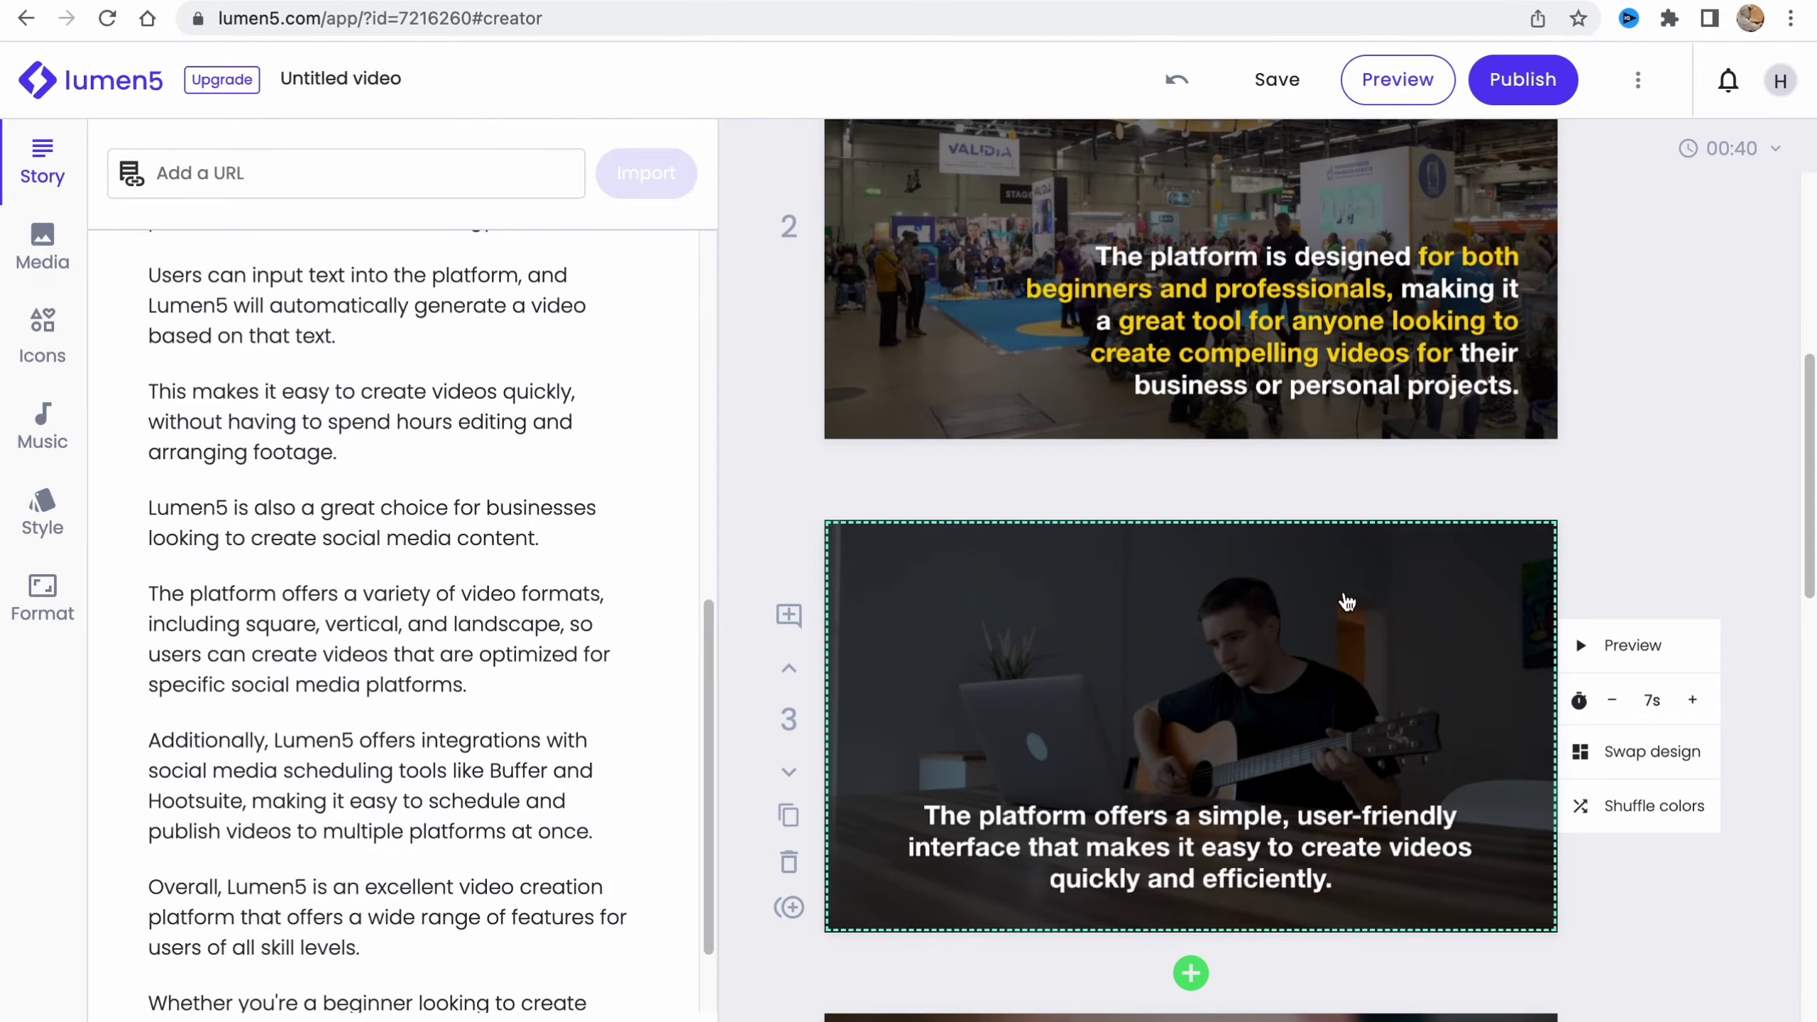
{"action": "scroll", "coordinate": [1293, 629], "scroll_direction": "up", "scroll_amount": 4}
{"action": "scroll", "coordinate": [1298, 617], "scroll_direction": "up", "scroll_amount": 8}
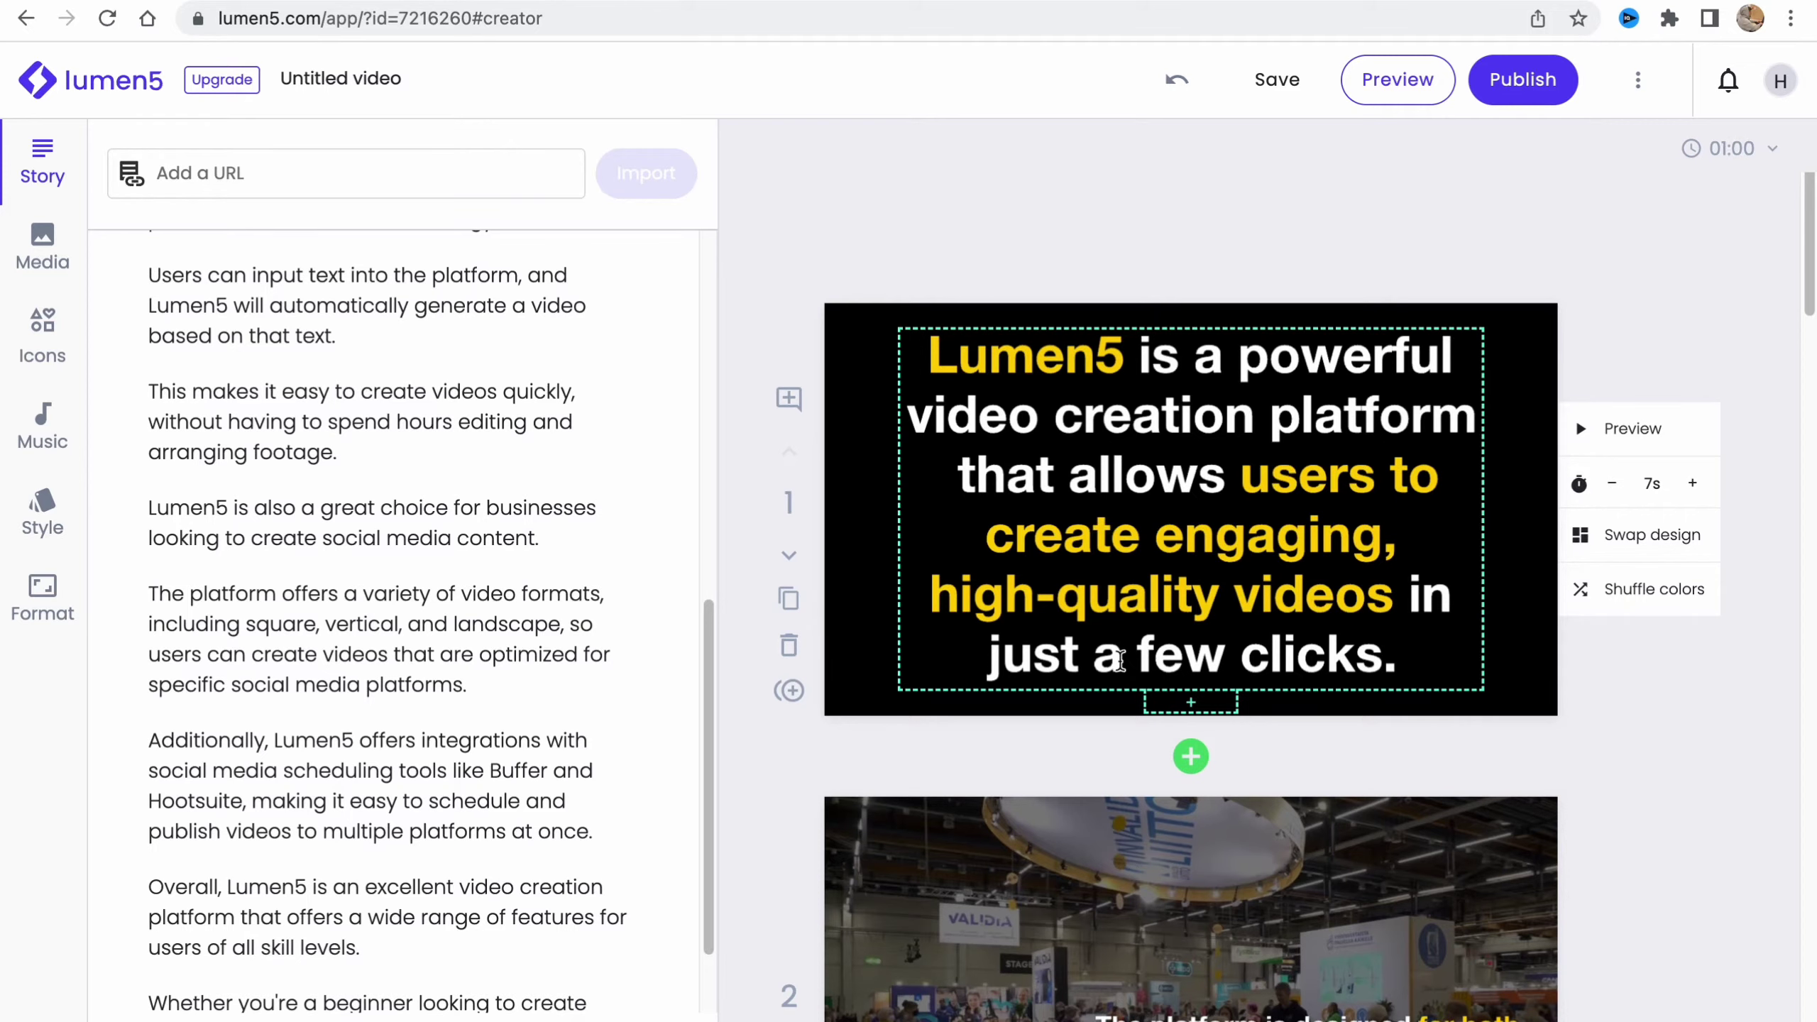
{"action": "scroll", "coordinate": [1127, 669], "scroll_direction": "down", "scroll_amount": 4}
{"action": "scroll", "coordinate": [1122, 640], "scroll_direction": "down", "scroll_amount": 4}
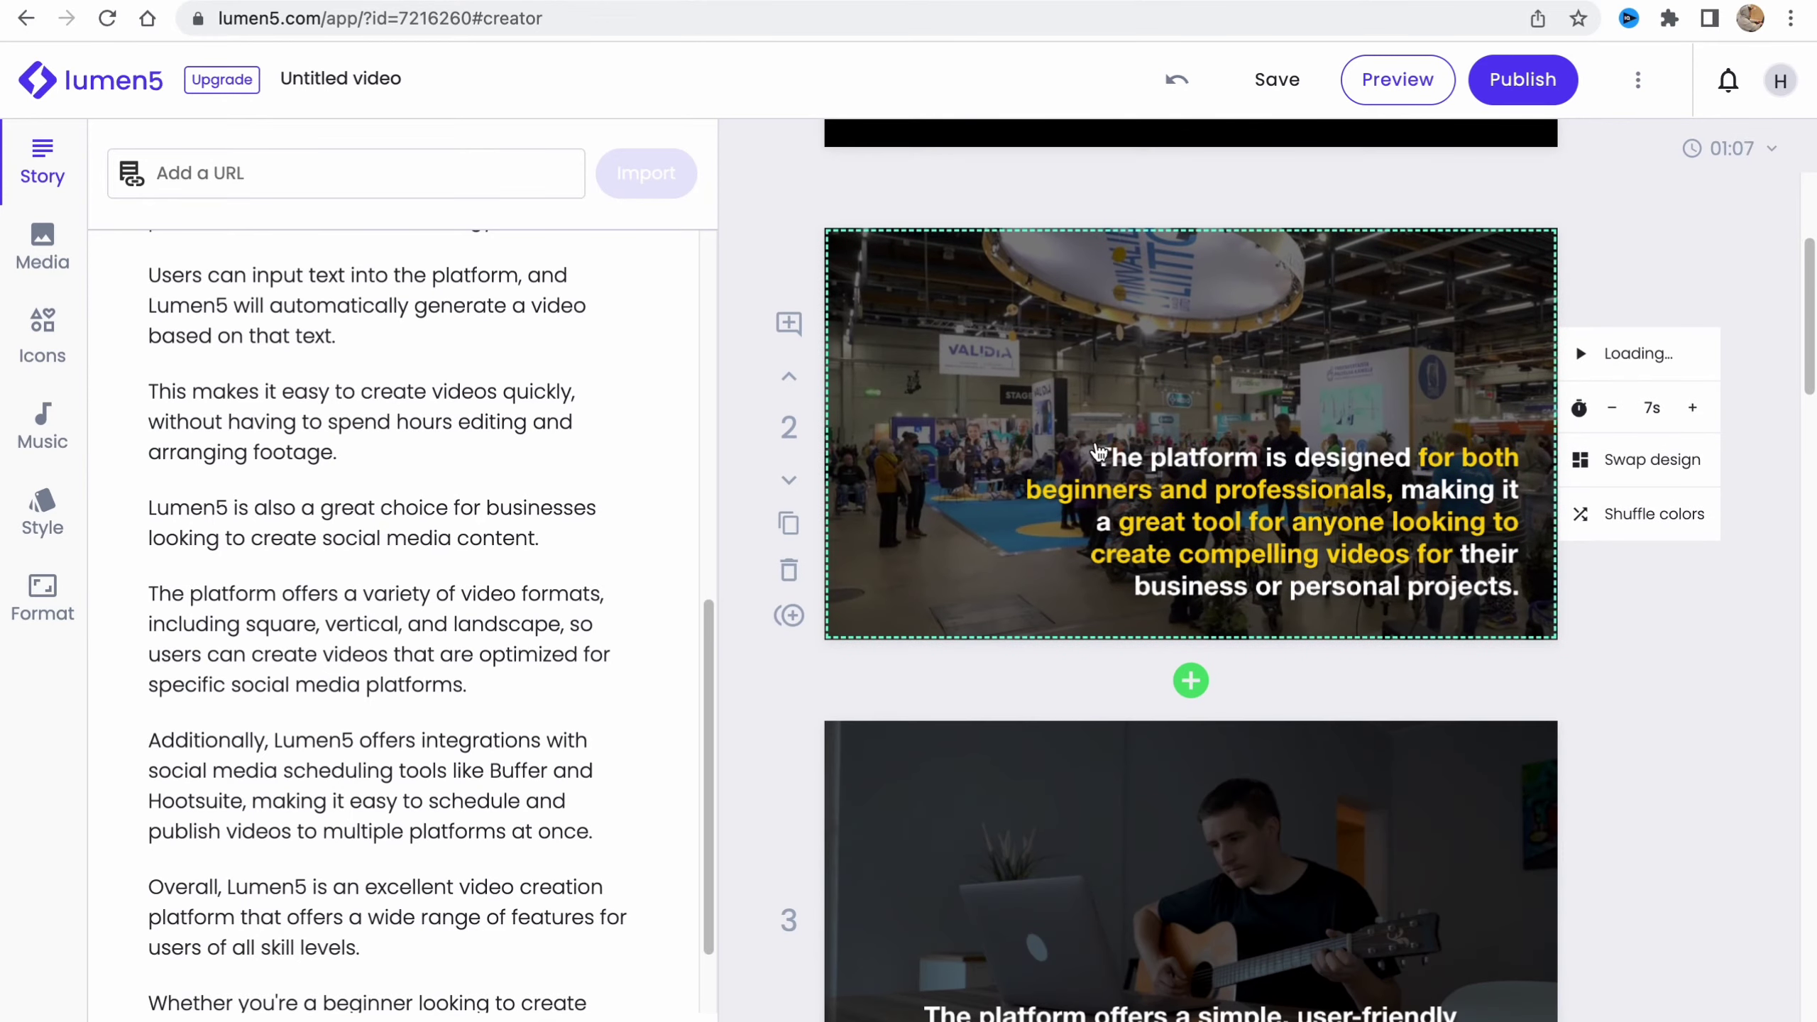
{"action": "scroll", "coordinate": [1724, 415], "scroll_direction": "up", "scroll_amount": 1}
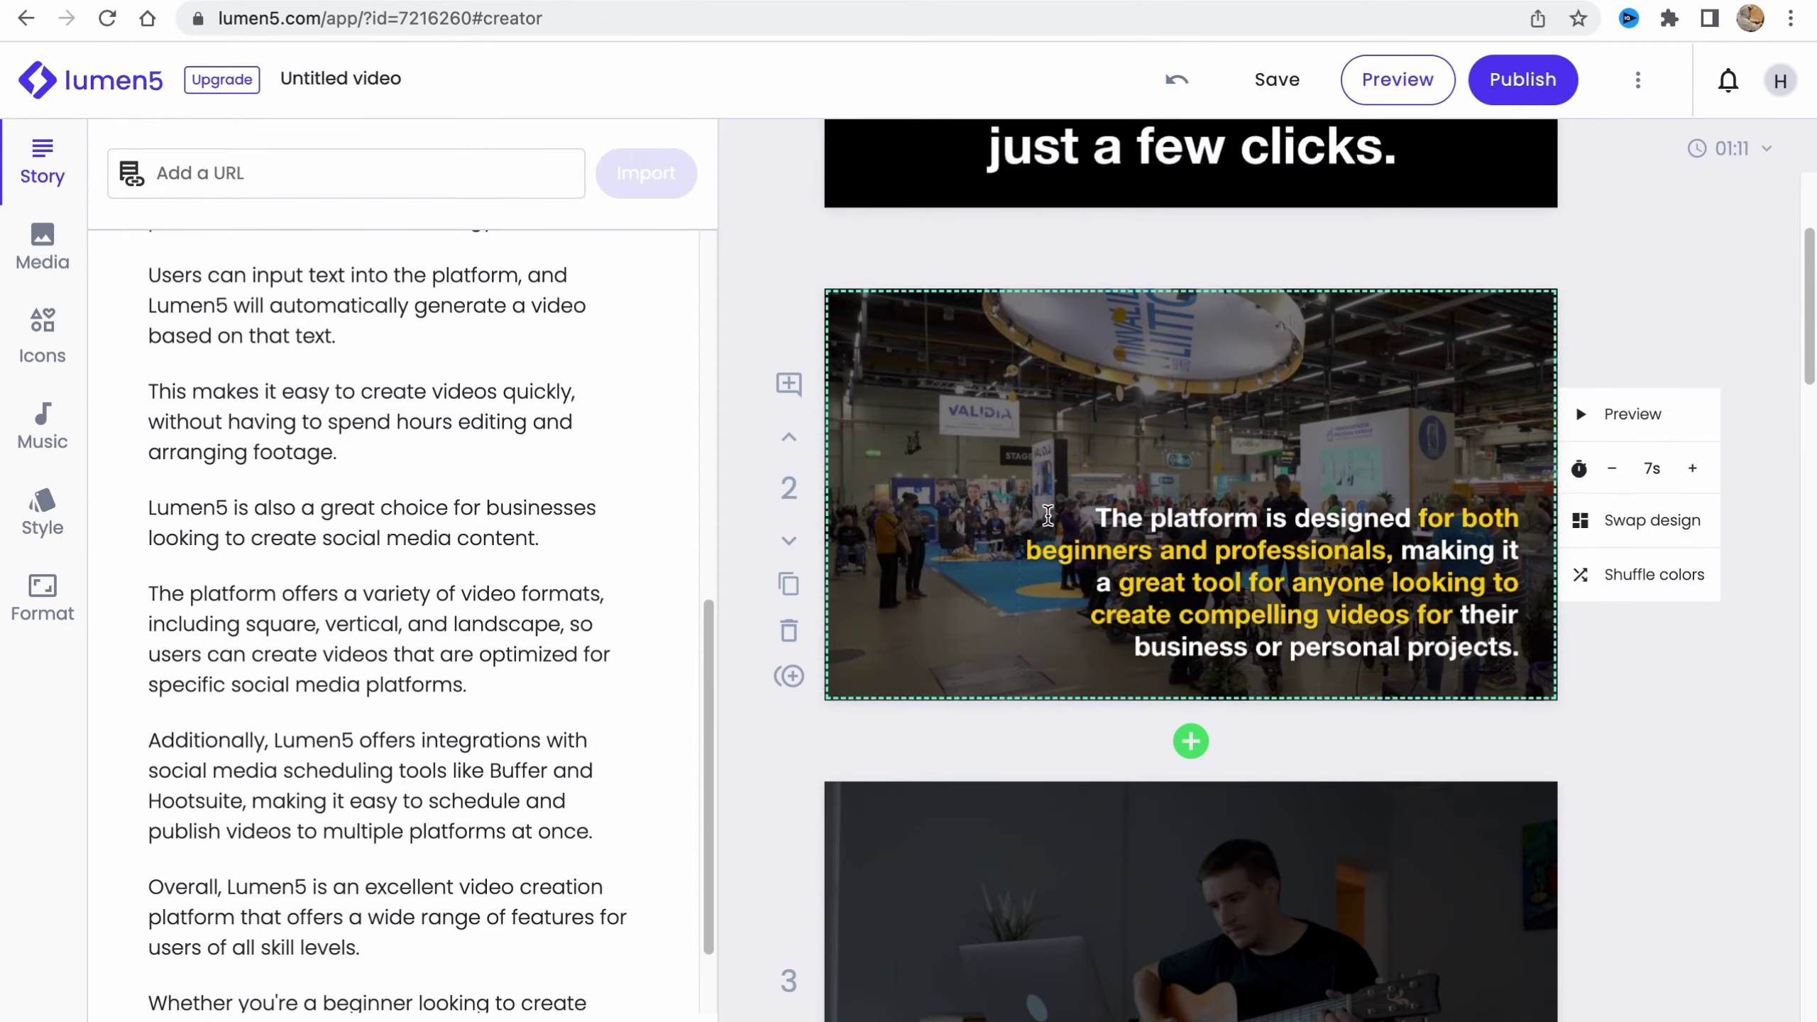
{"action": "left_click", "coordinate": [1613, 415]}
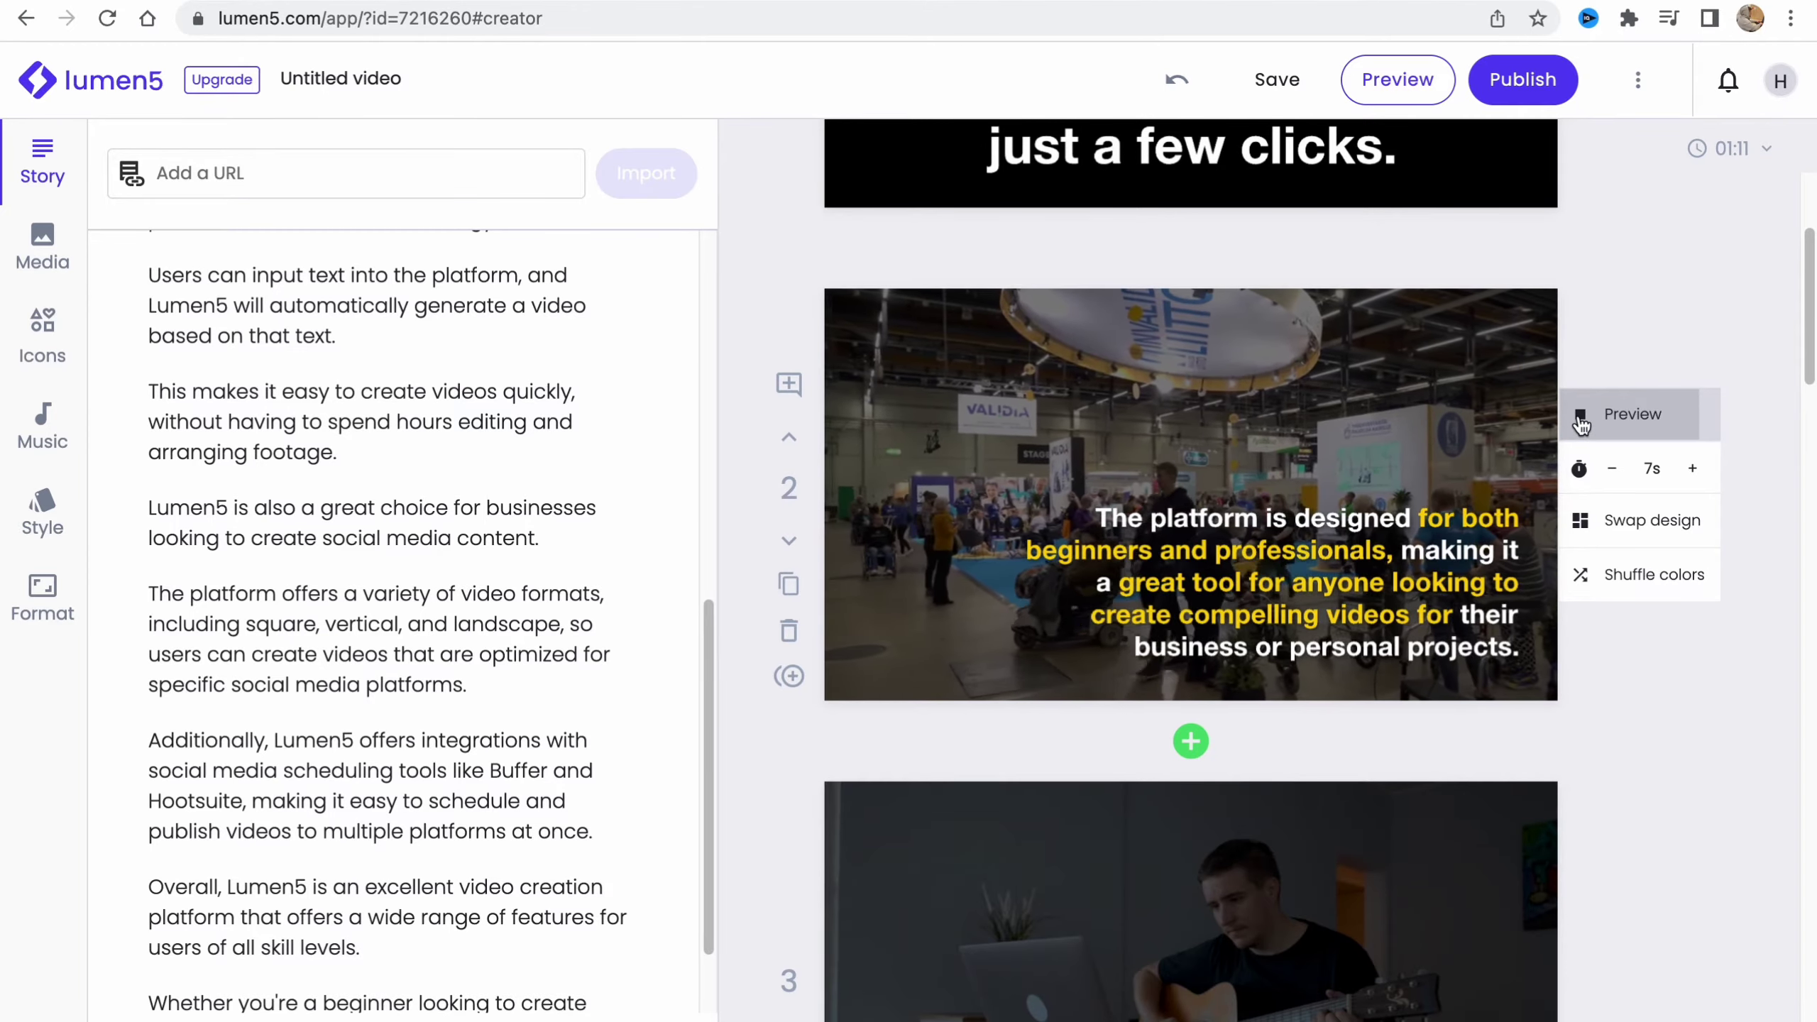
{"action": "scroll", "coordinate": [1354, 506], "scroll_direction": "up", "scroll_amount": 5}
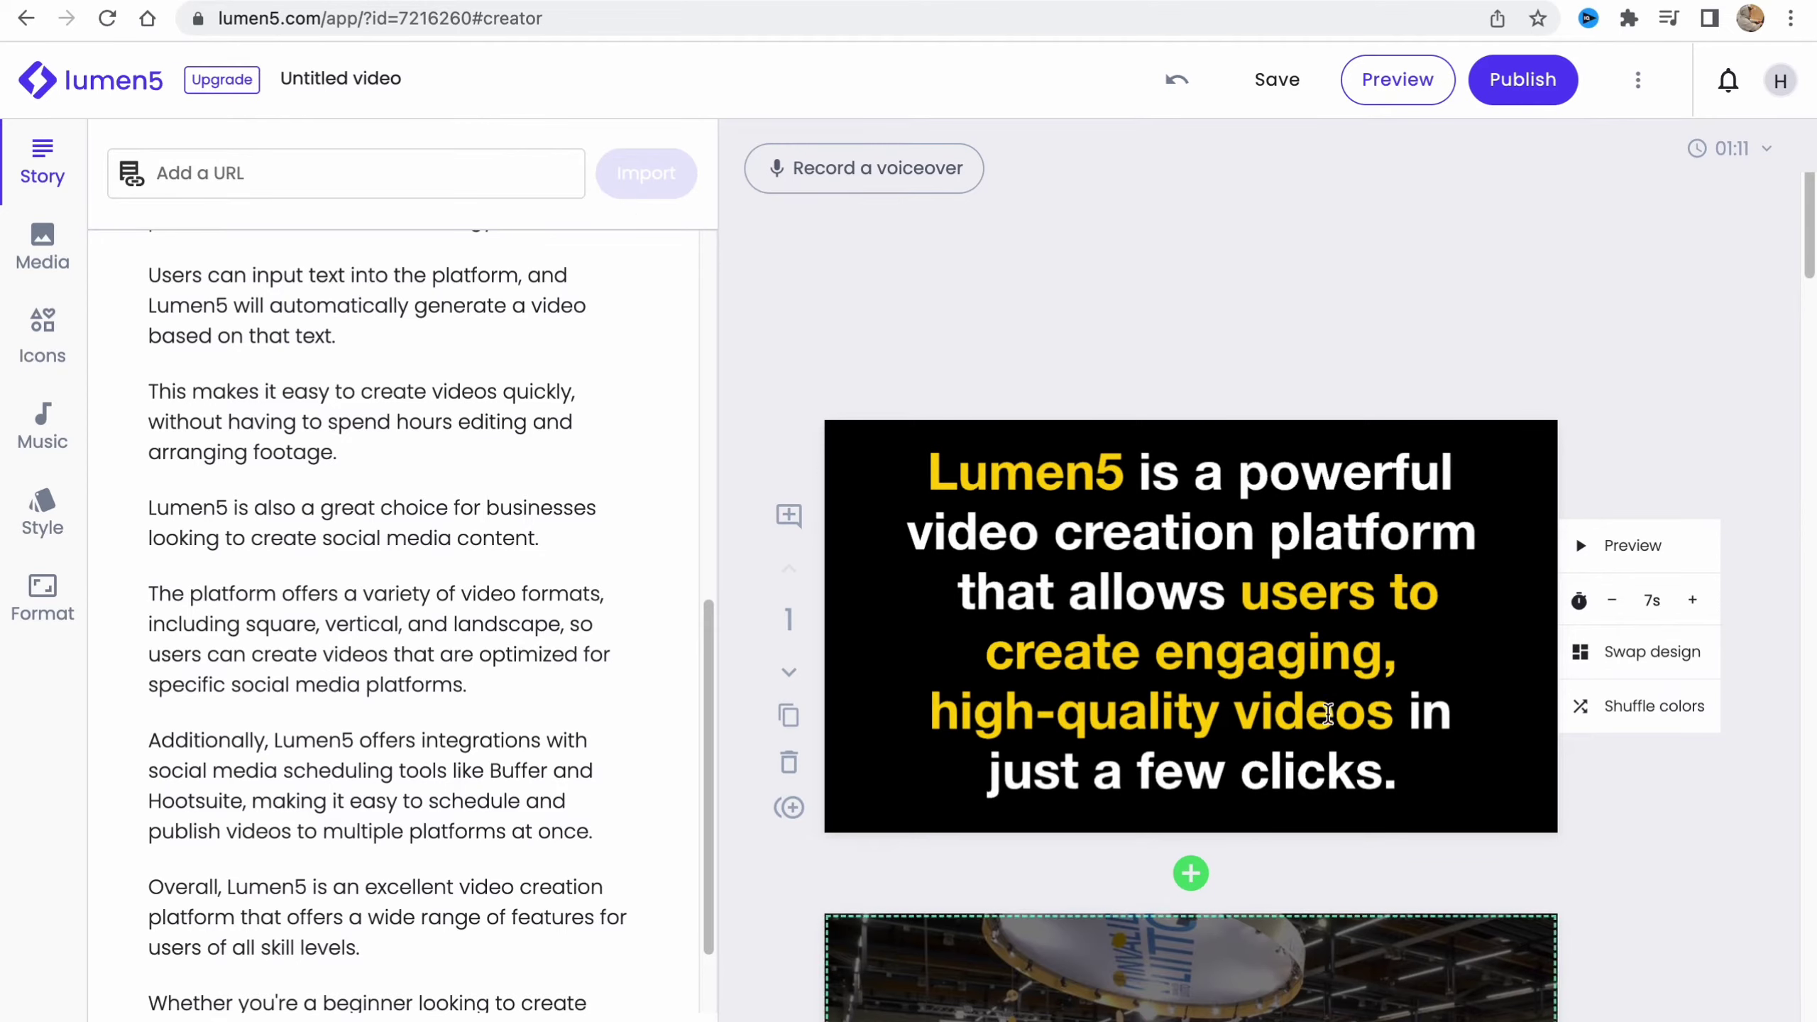
- Set the pink sunset sky clip from the media library as the first scene's background, and look at the uploaded media
{"action": "left_click", "coordinate": [41, 247]}
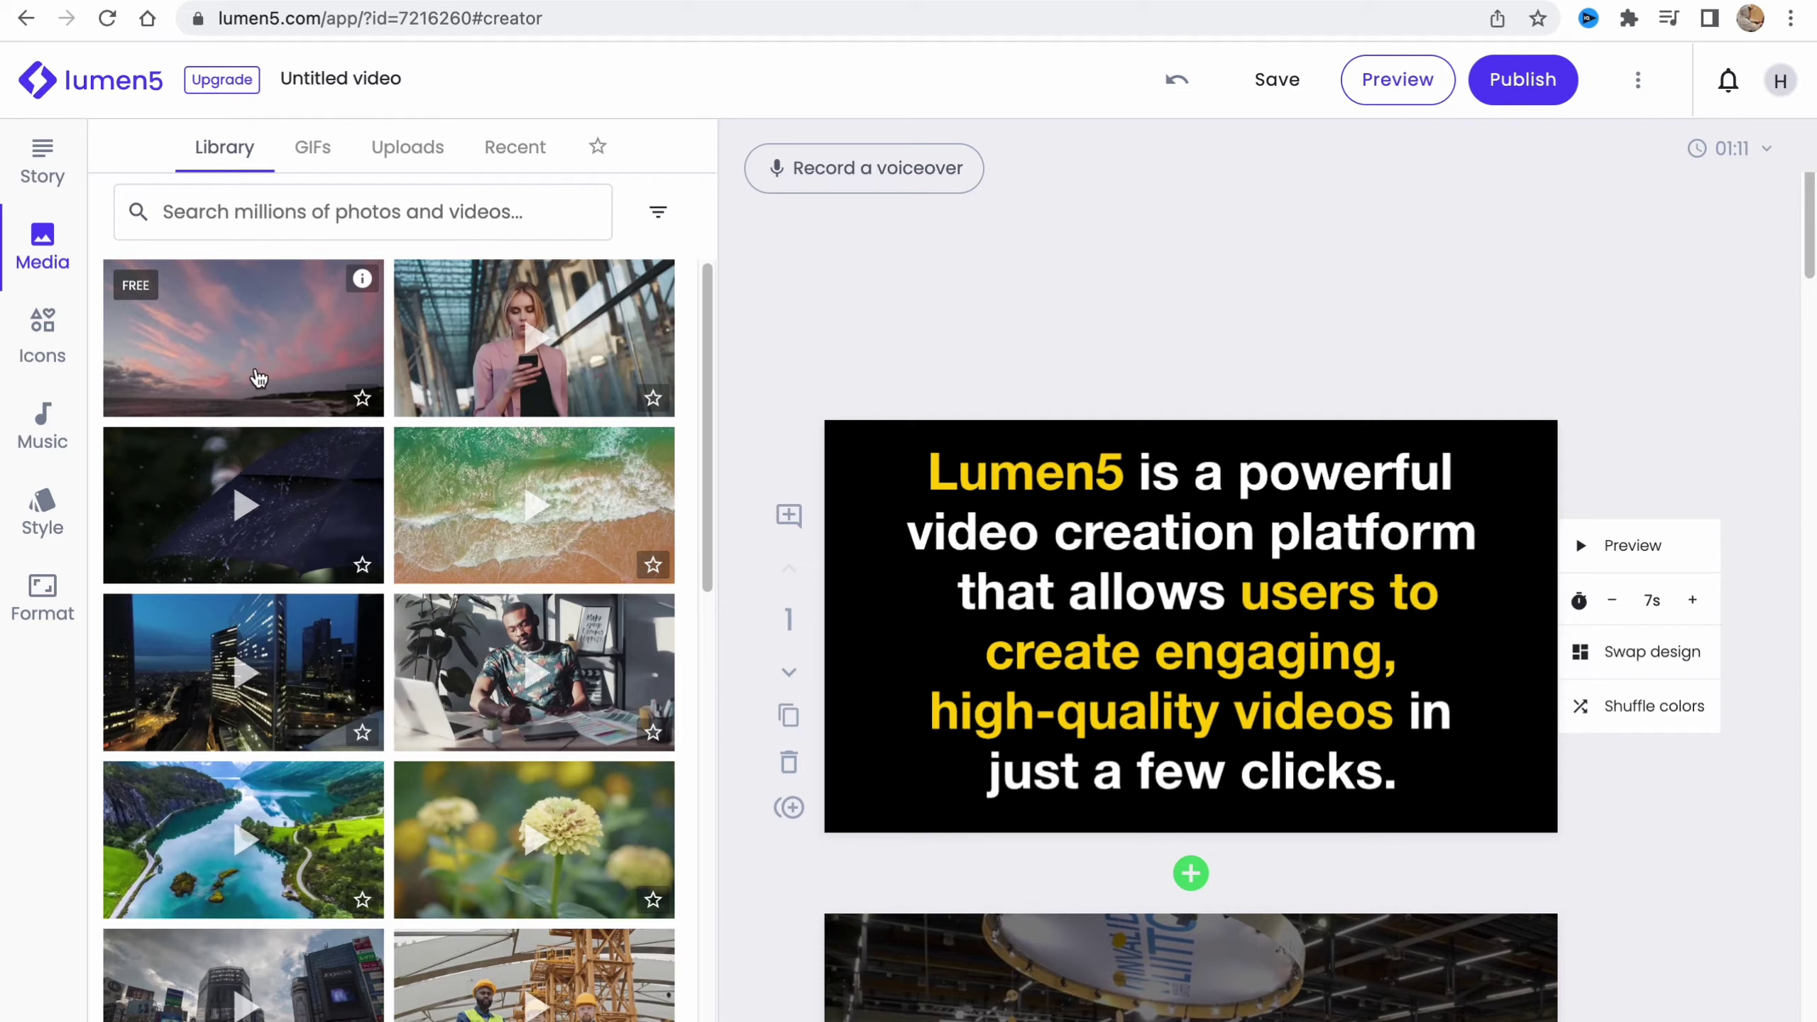
{"action": "left_click_drag", "start_coordinate": [259, 378], "coordinate": [1204, 711]}
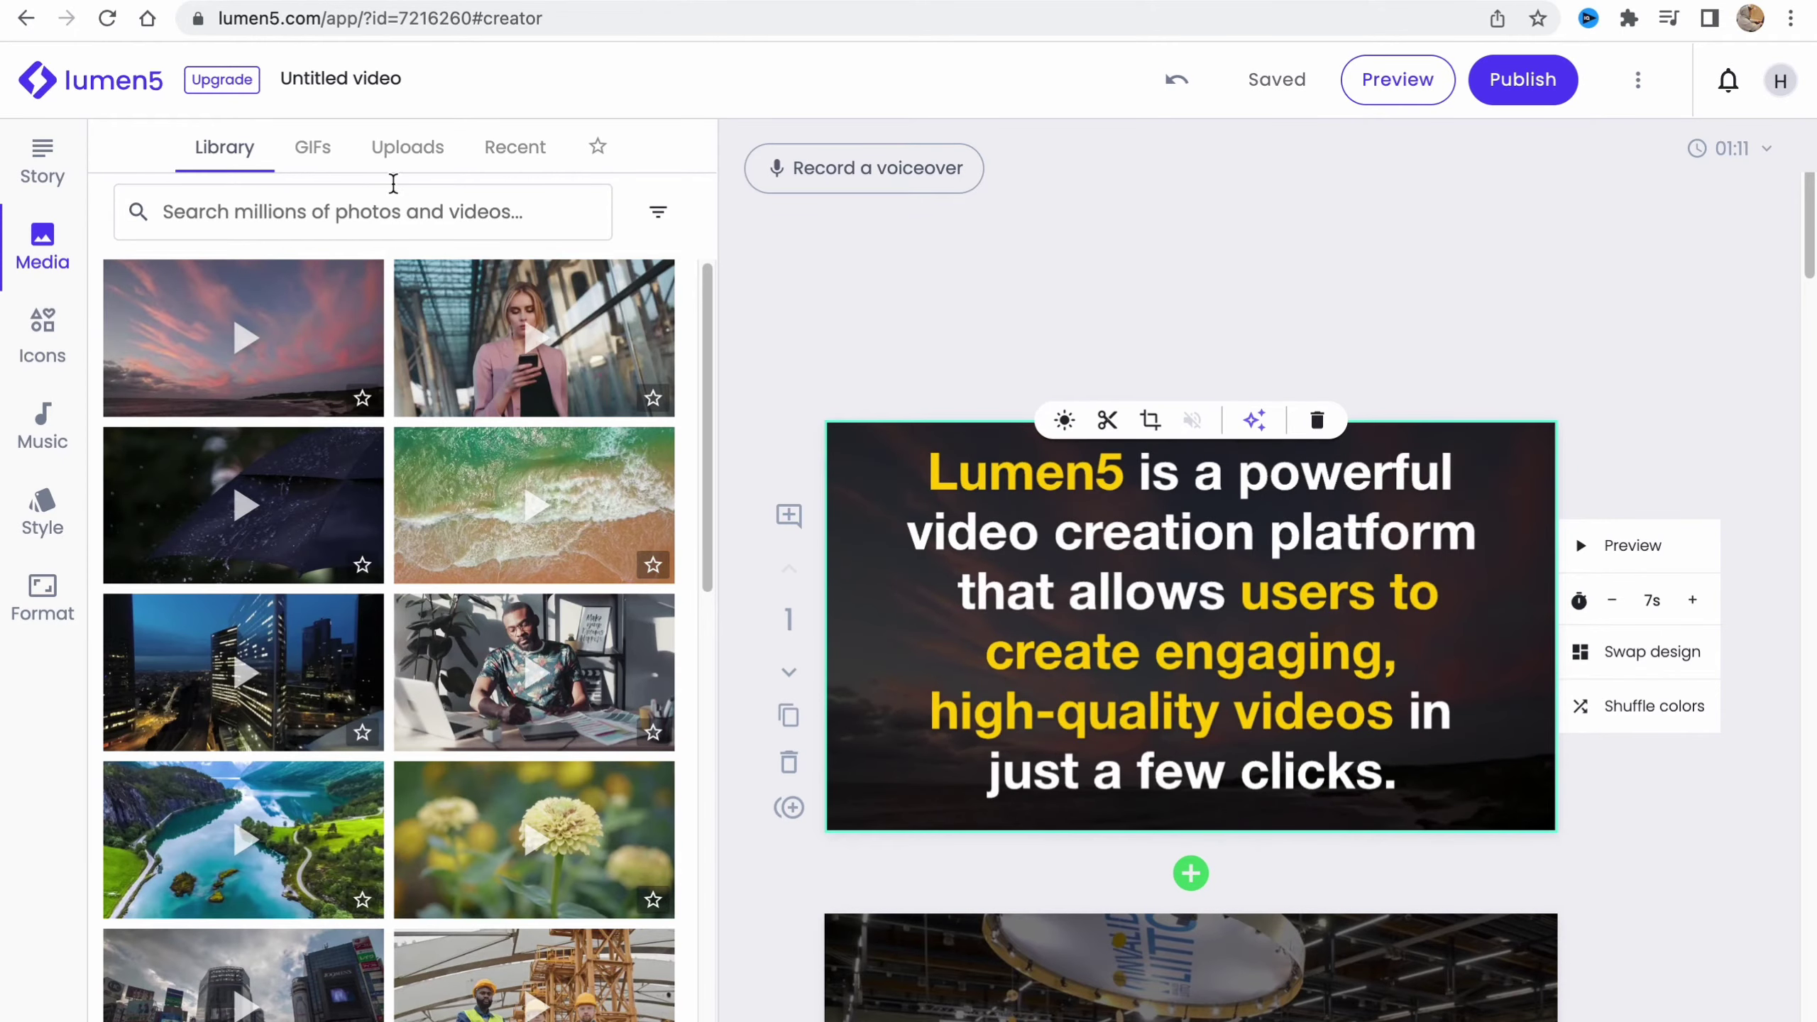
{"action": "left_click", "coordinate": [410, 159]}
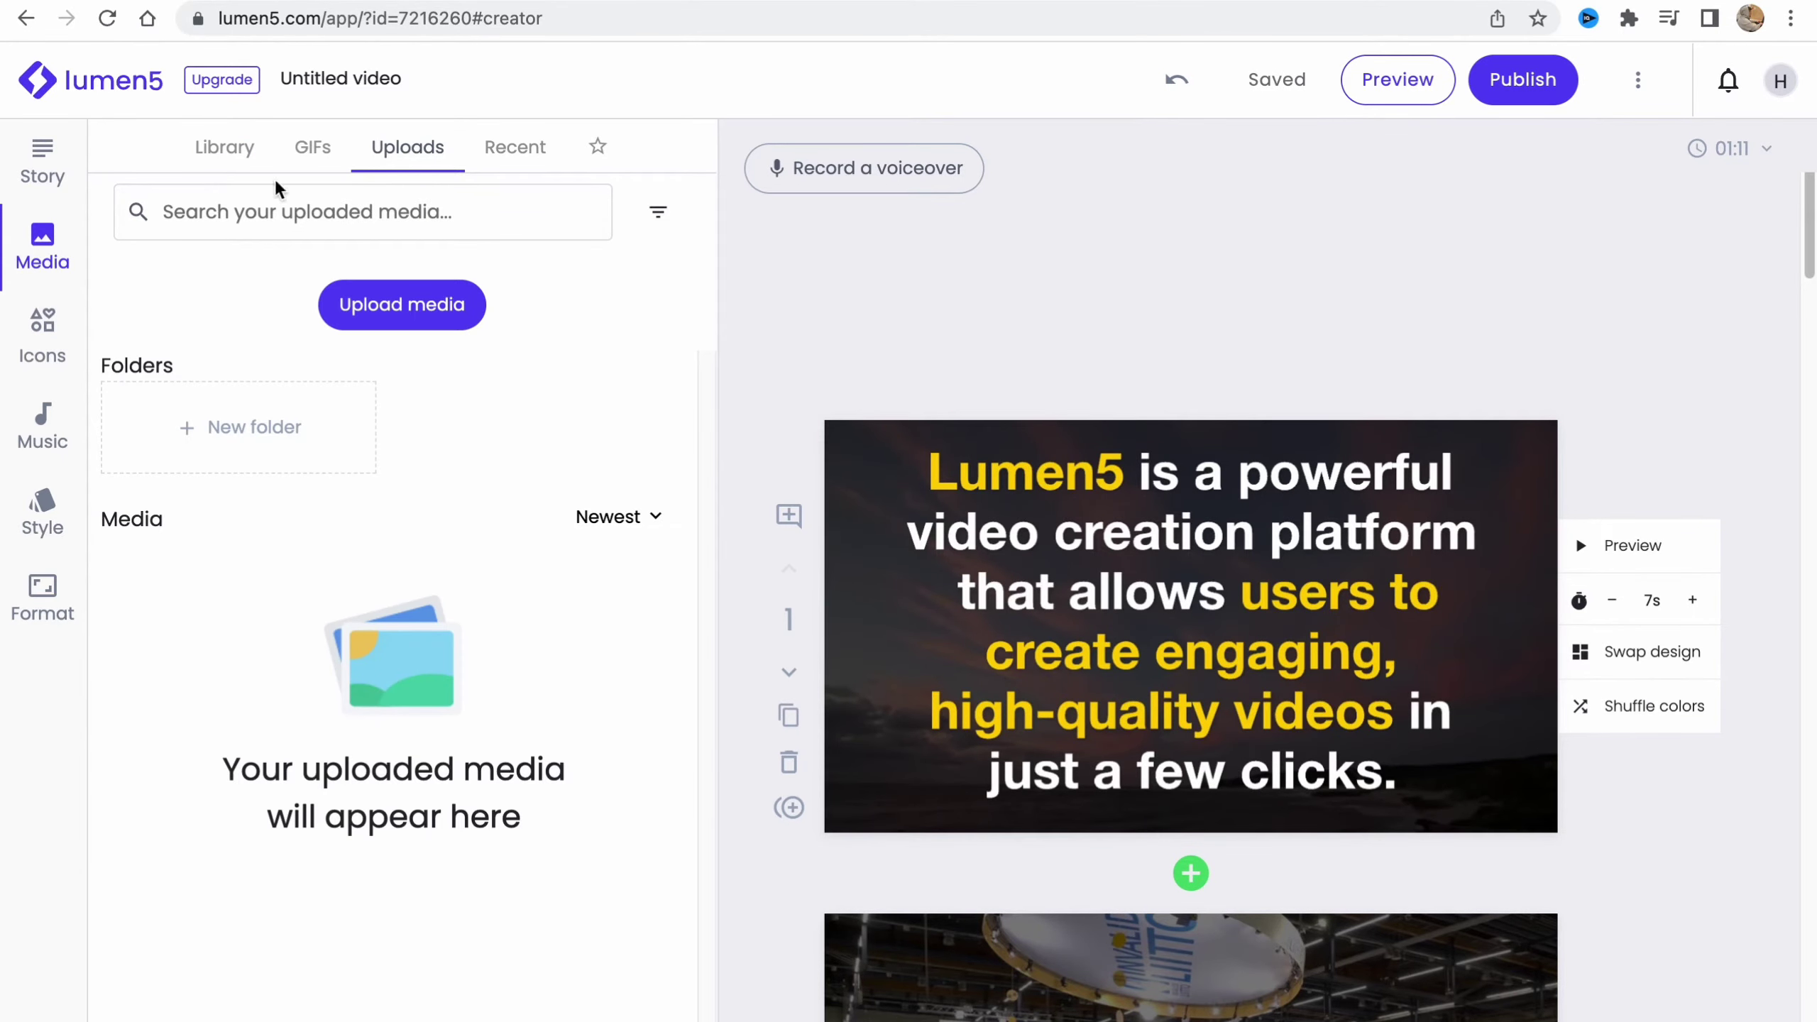
{"action": "left_click", "coordinate": [42, 243]}
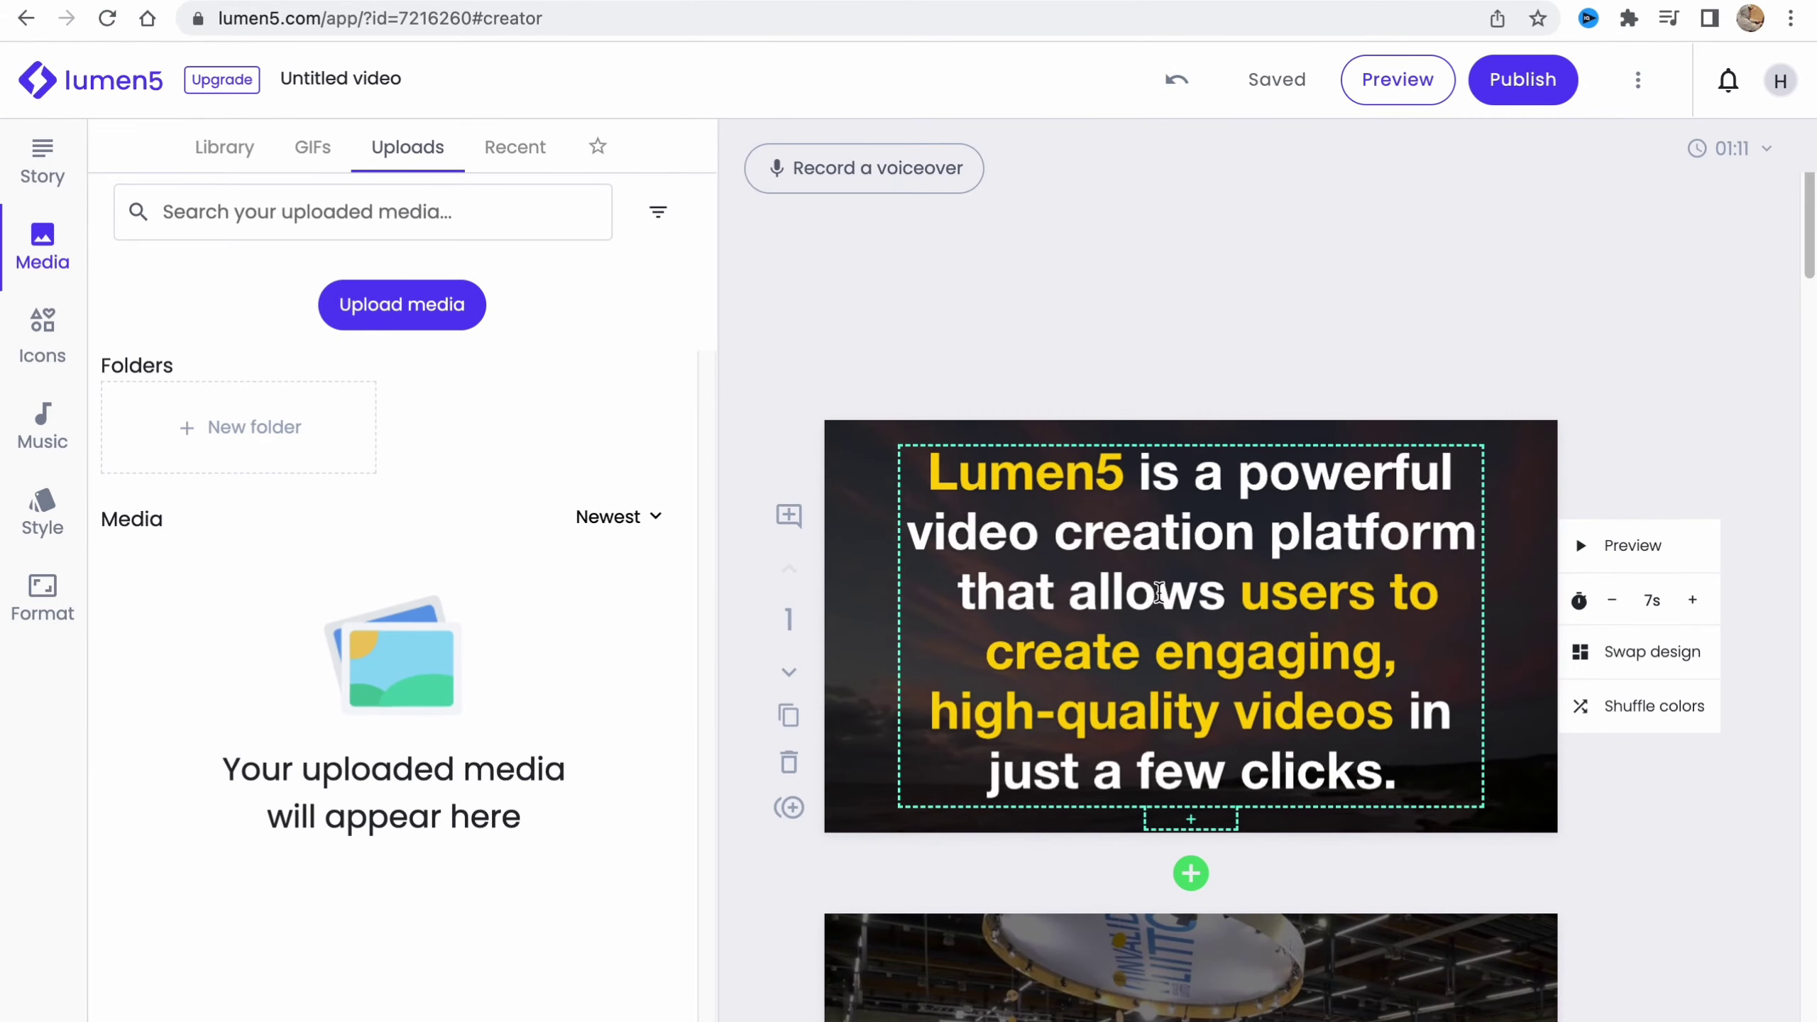
- In the first scene, clear the highlight from "users to create engaging, high-quality videos" and highlight "powerful" instead
{"action": "left_click", "coordinate": [1159, 593]}
{"action": "left_click_drag", "start_coordinate": [928, 473], "coordinate": [1234, 715]}
{"action": "left_click", "coordinate": [1233, 716]}
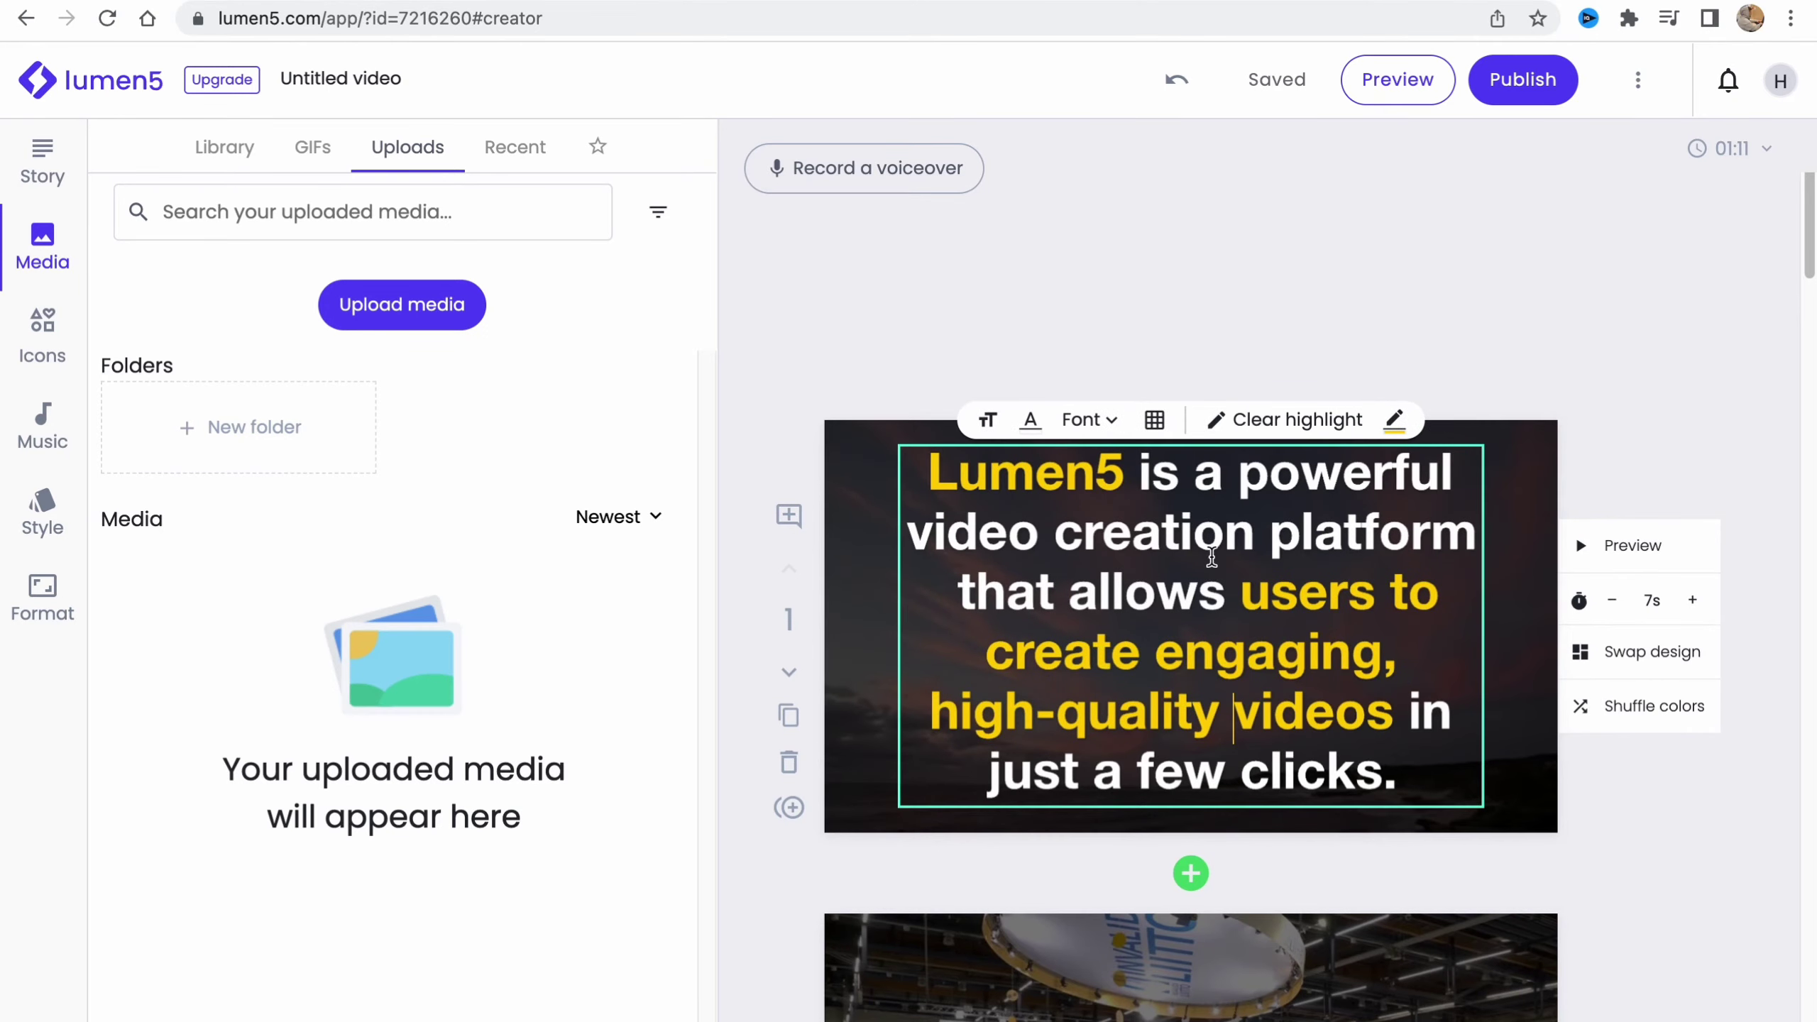
{"action": "left_click_drag", "start_coordinate": [1244, 594], "coordinate": [1395, 712]}
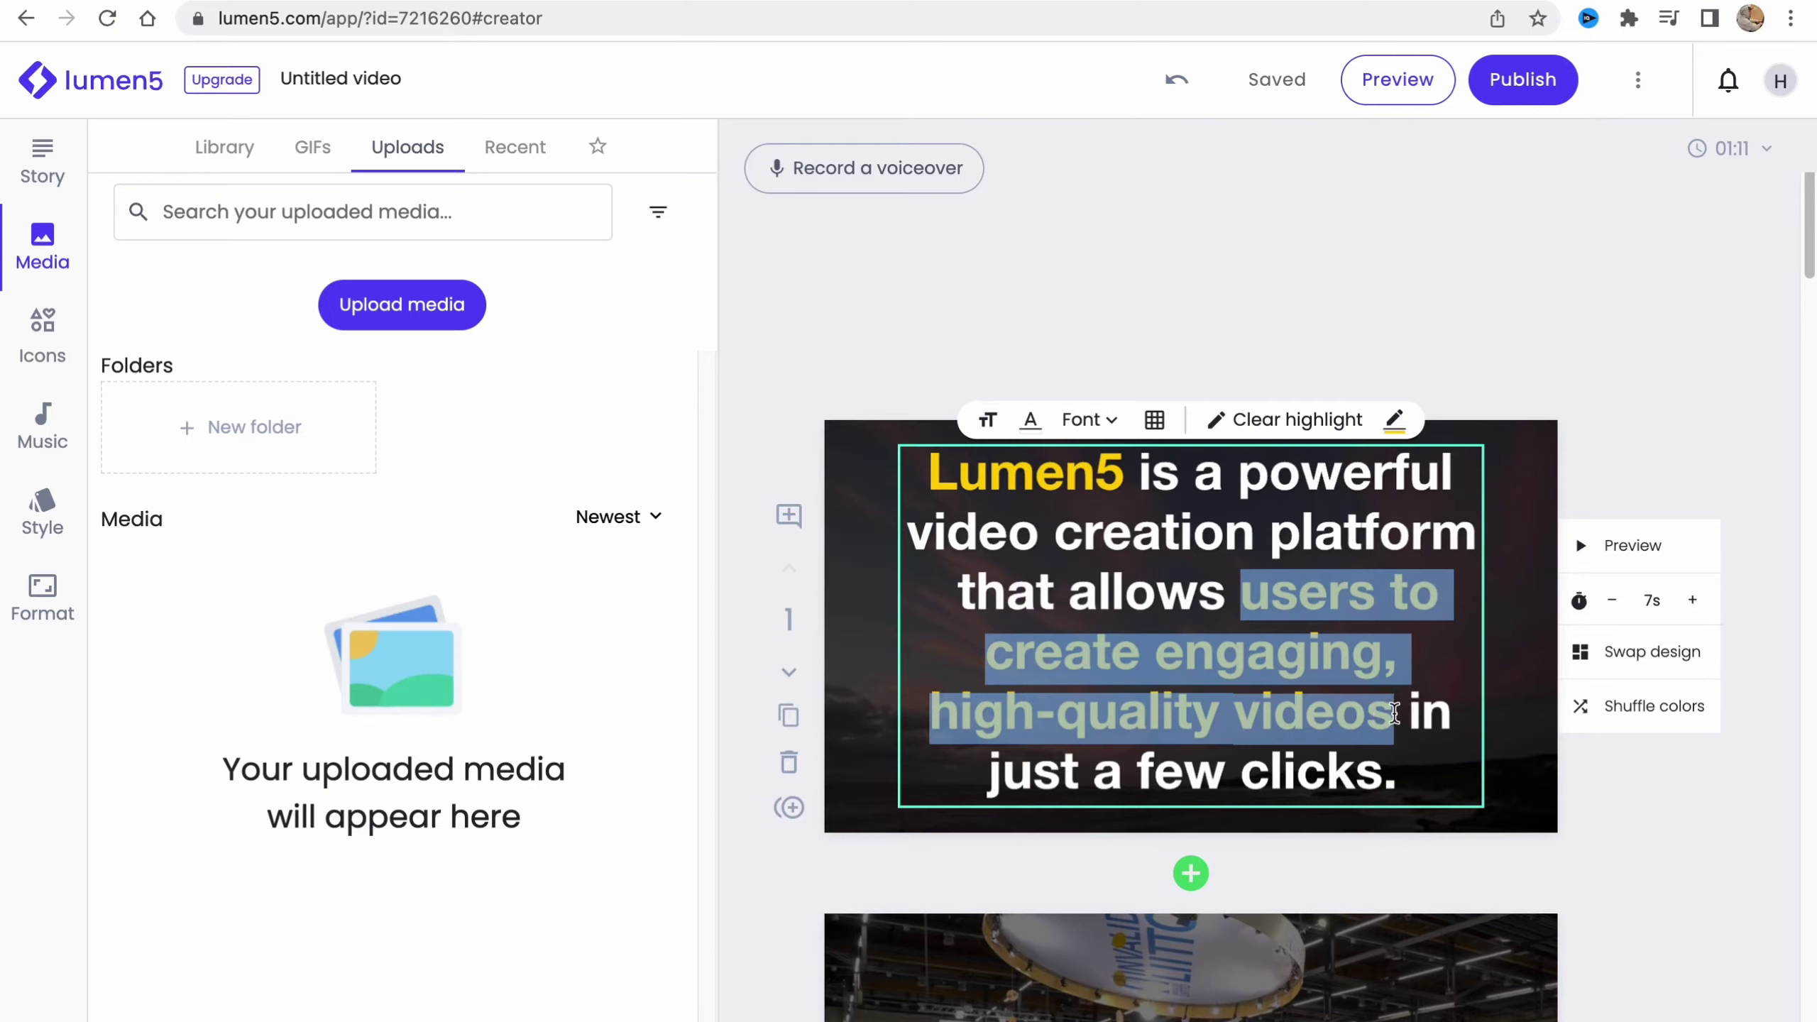
{"action": "left_click", "coordinate": [1288, 421]}
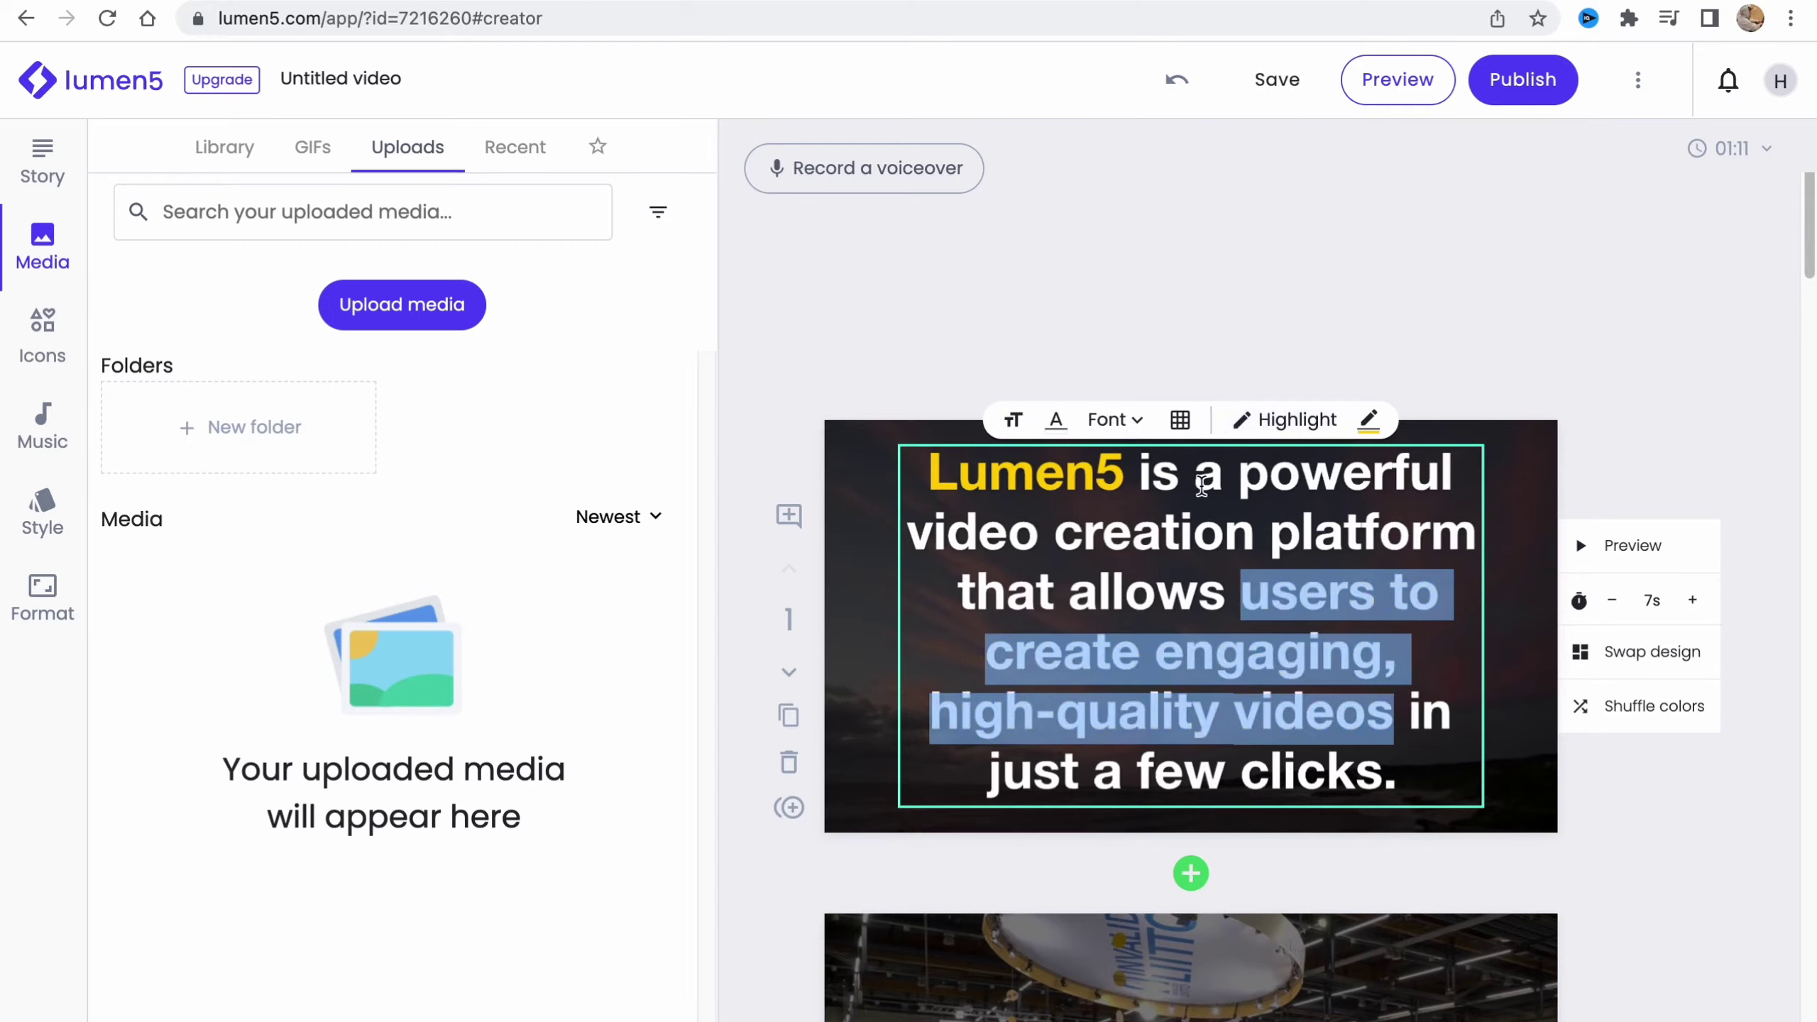
{"action": "left_click_drag", "start_coordinate": [1227, 477], "coordinate": [1452, 475]}
{"action": "left_click", "coordinate": [1296, 420]}
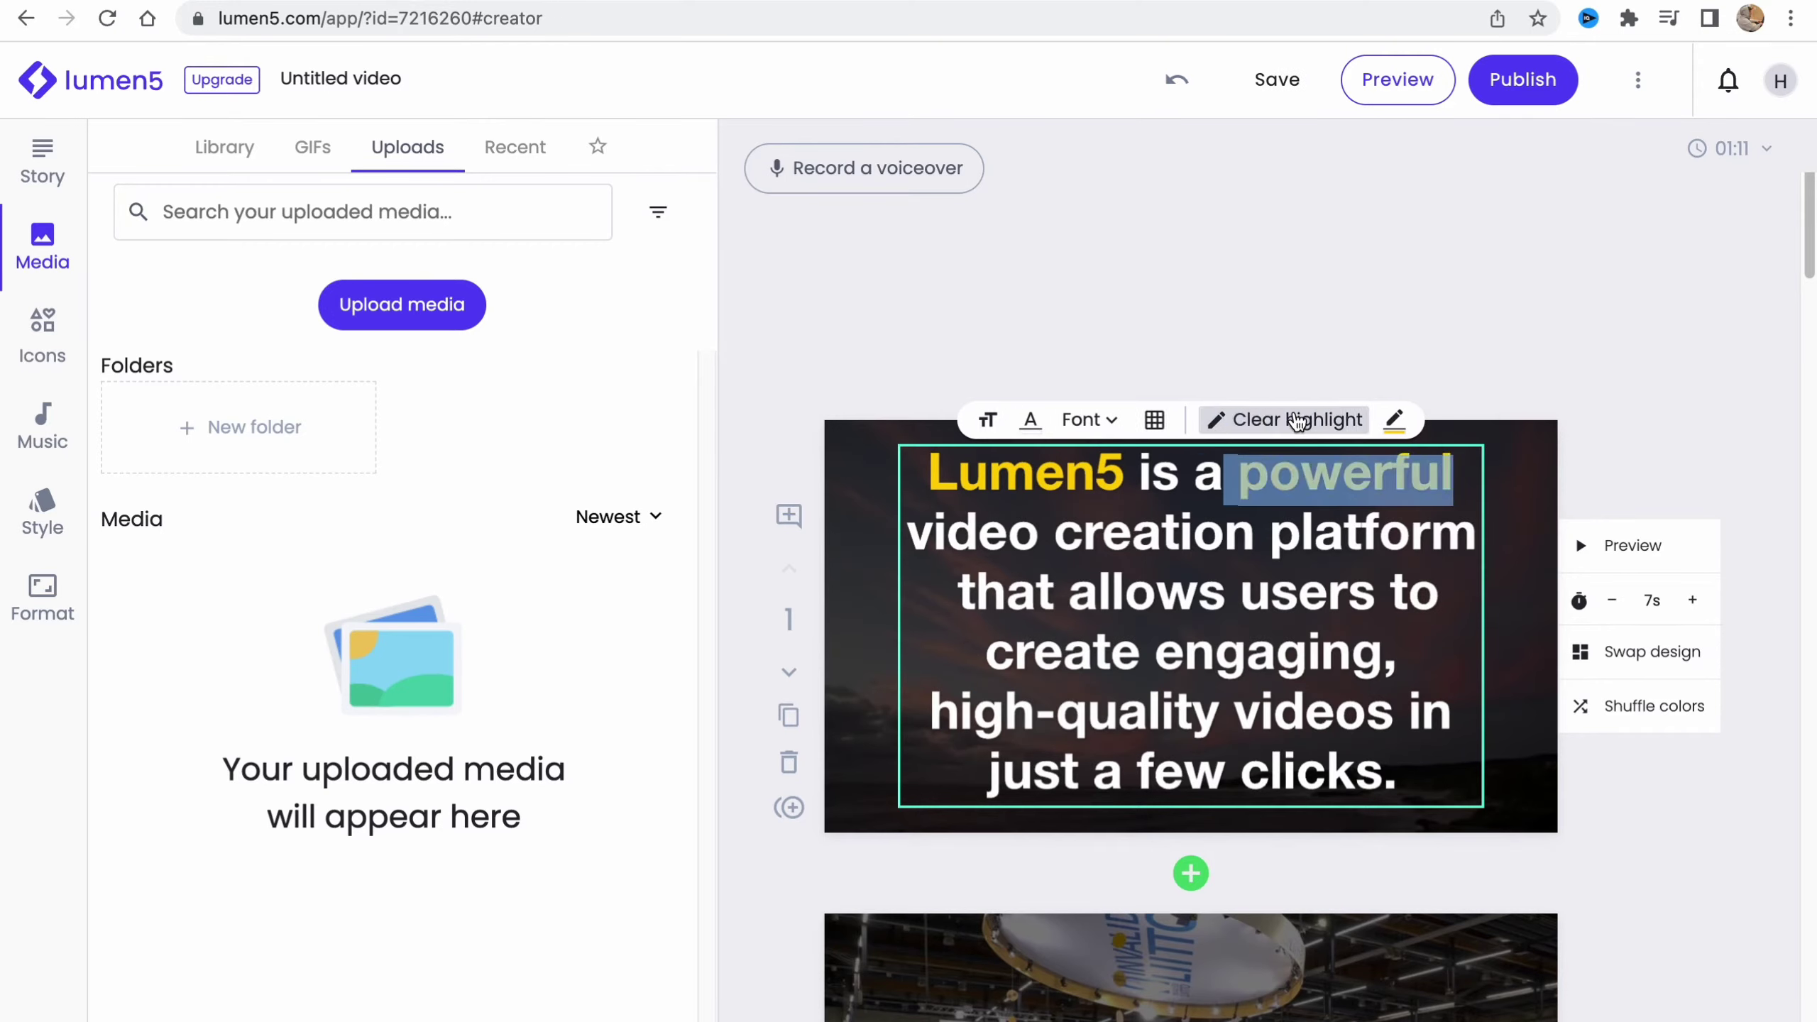
{"action": "left_click", "coordinate": [1283, 626]}
- Set the first scene's text size to Medium, and check its text color and font options
{"action": "double_click", "coordinate": [1335, 479]}
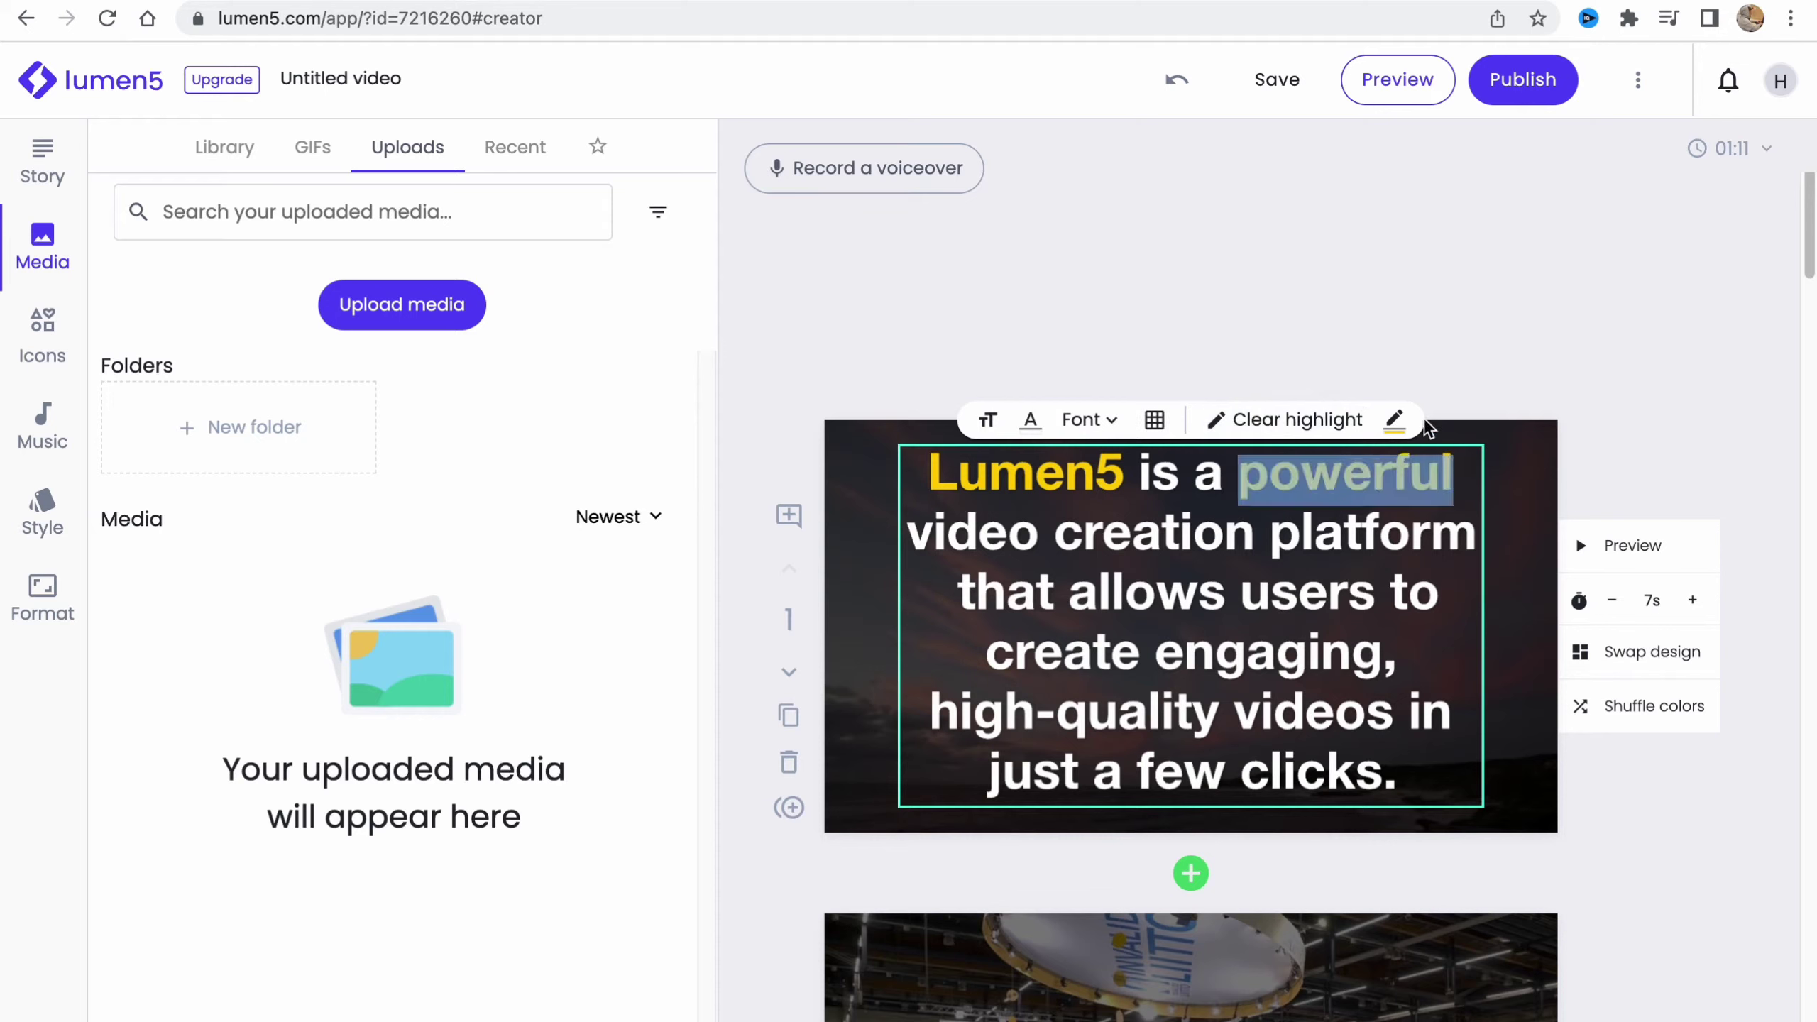
{"action": "left_click", "coordinate": [987, 421]}
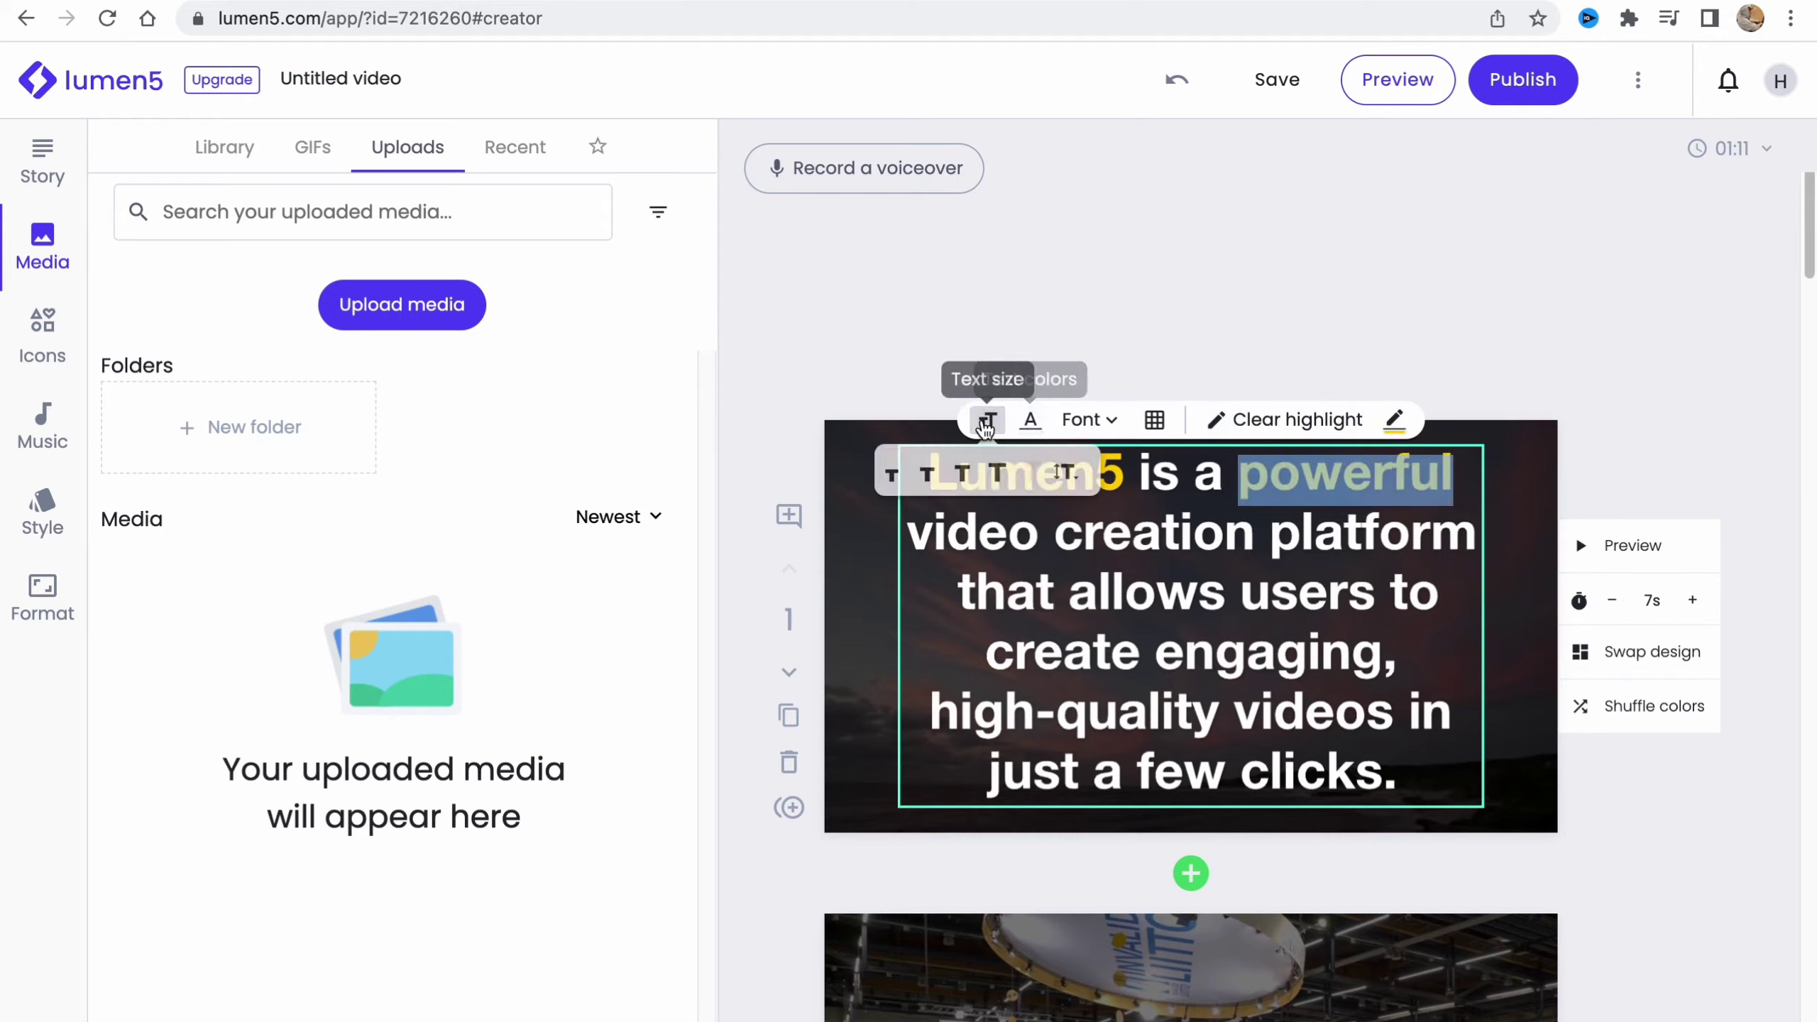
{"action": "left_click", "coordinate": [927, 474]}
{"action": "left_click", "coordinate": [963, 474]}
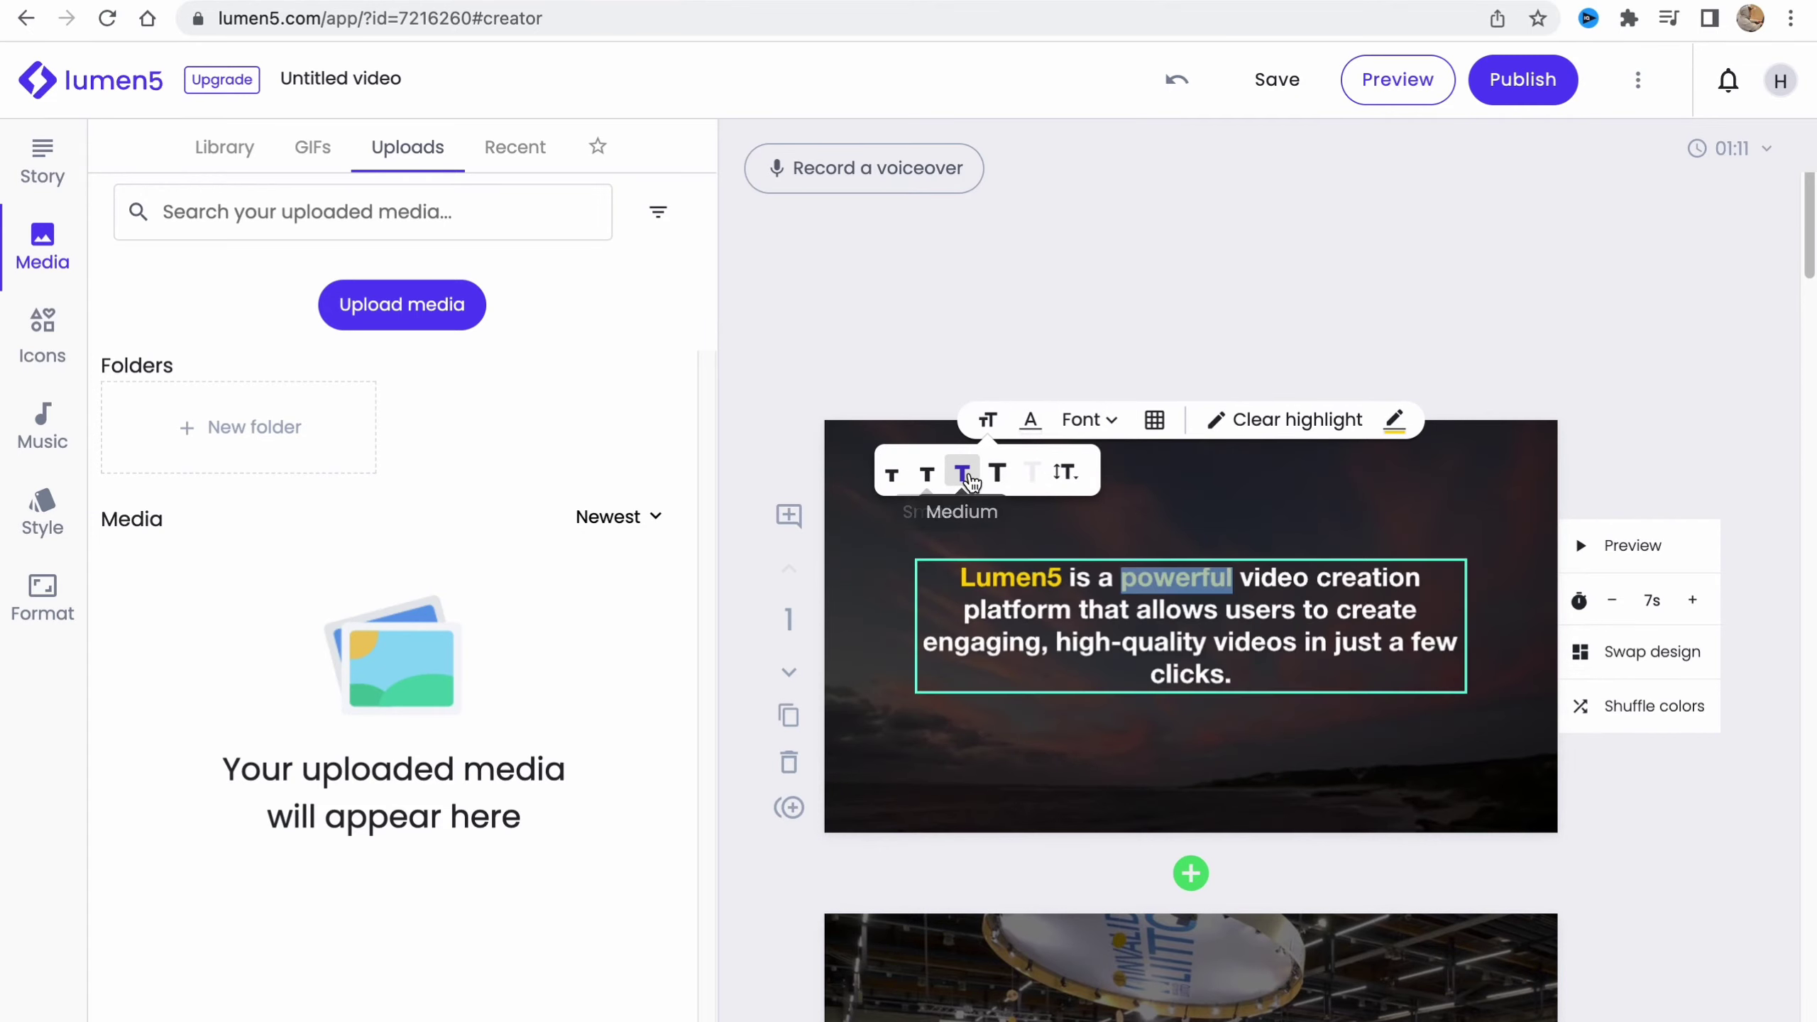
{"action": "left_click", "coordinate": [1032, 426]}
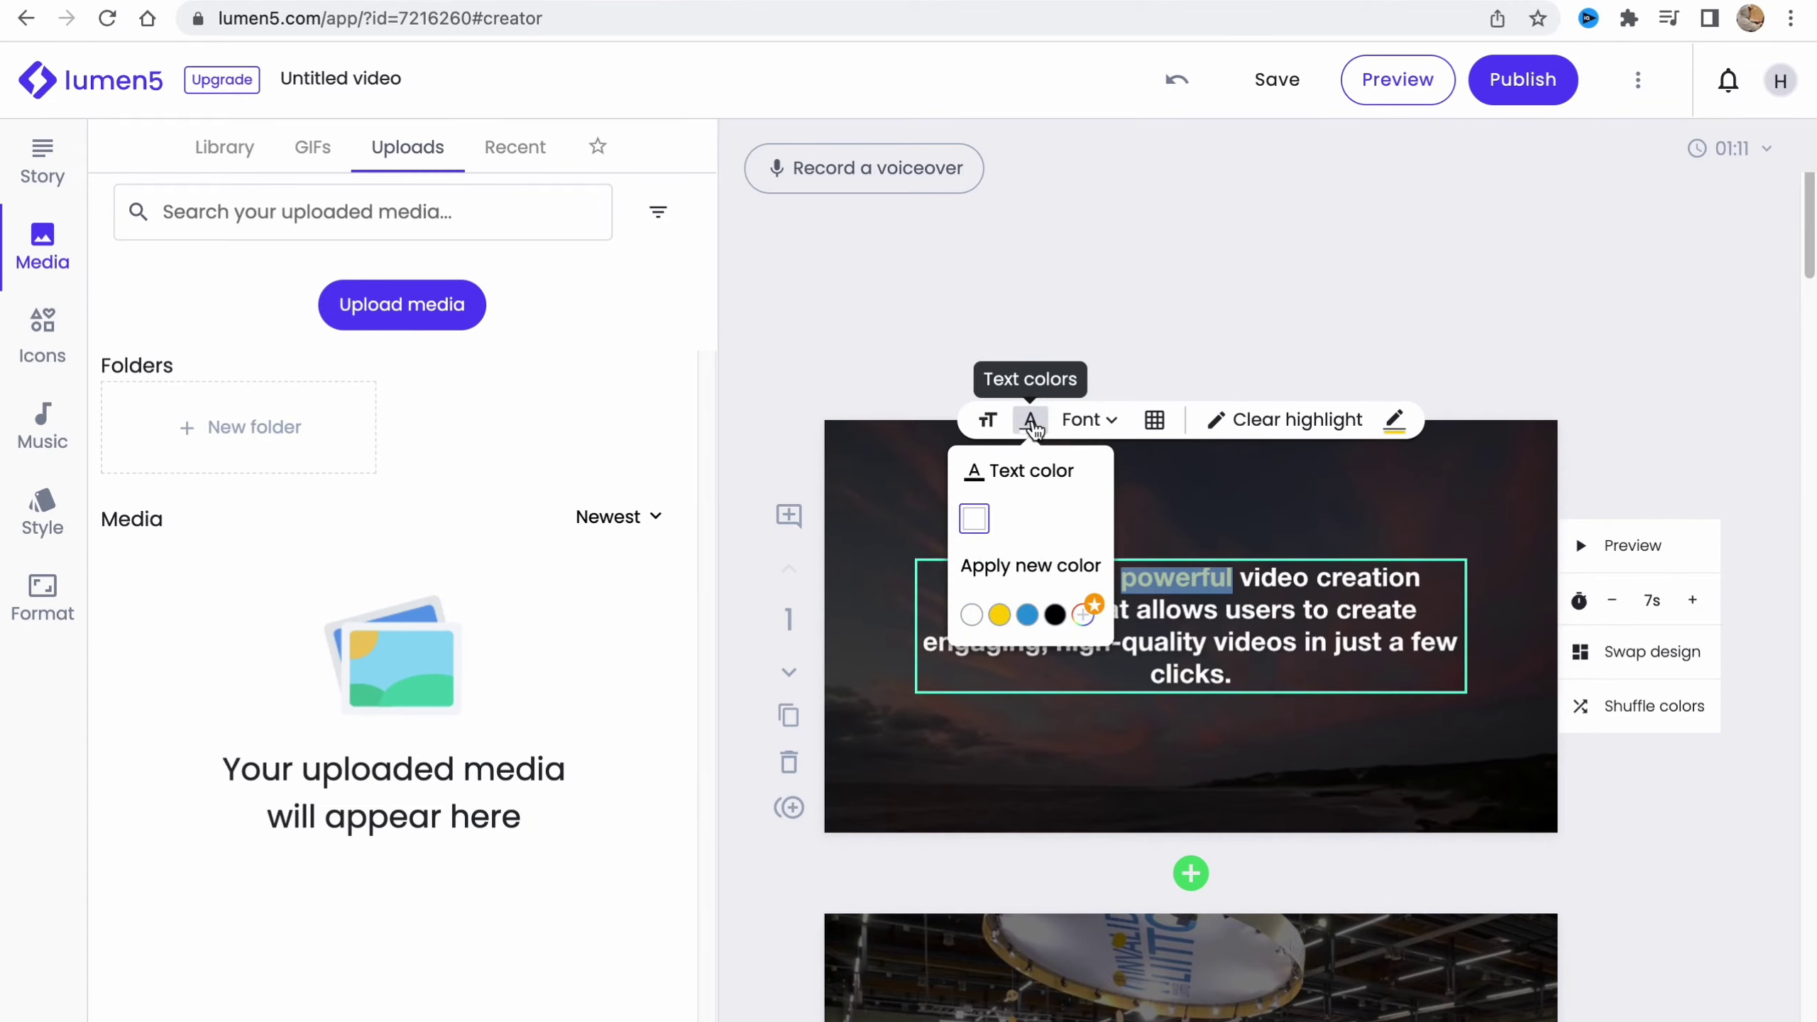
{"action": "left_click", "coordinate": [1105, 425]}
{"action": "left_click", "coordinate": [1087, 421]}
- Position the text in the first scene's top-left corner and set the scene's duration to 6 seconds
{"action": "left_click", "coordinate": [1154, 422]}
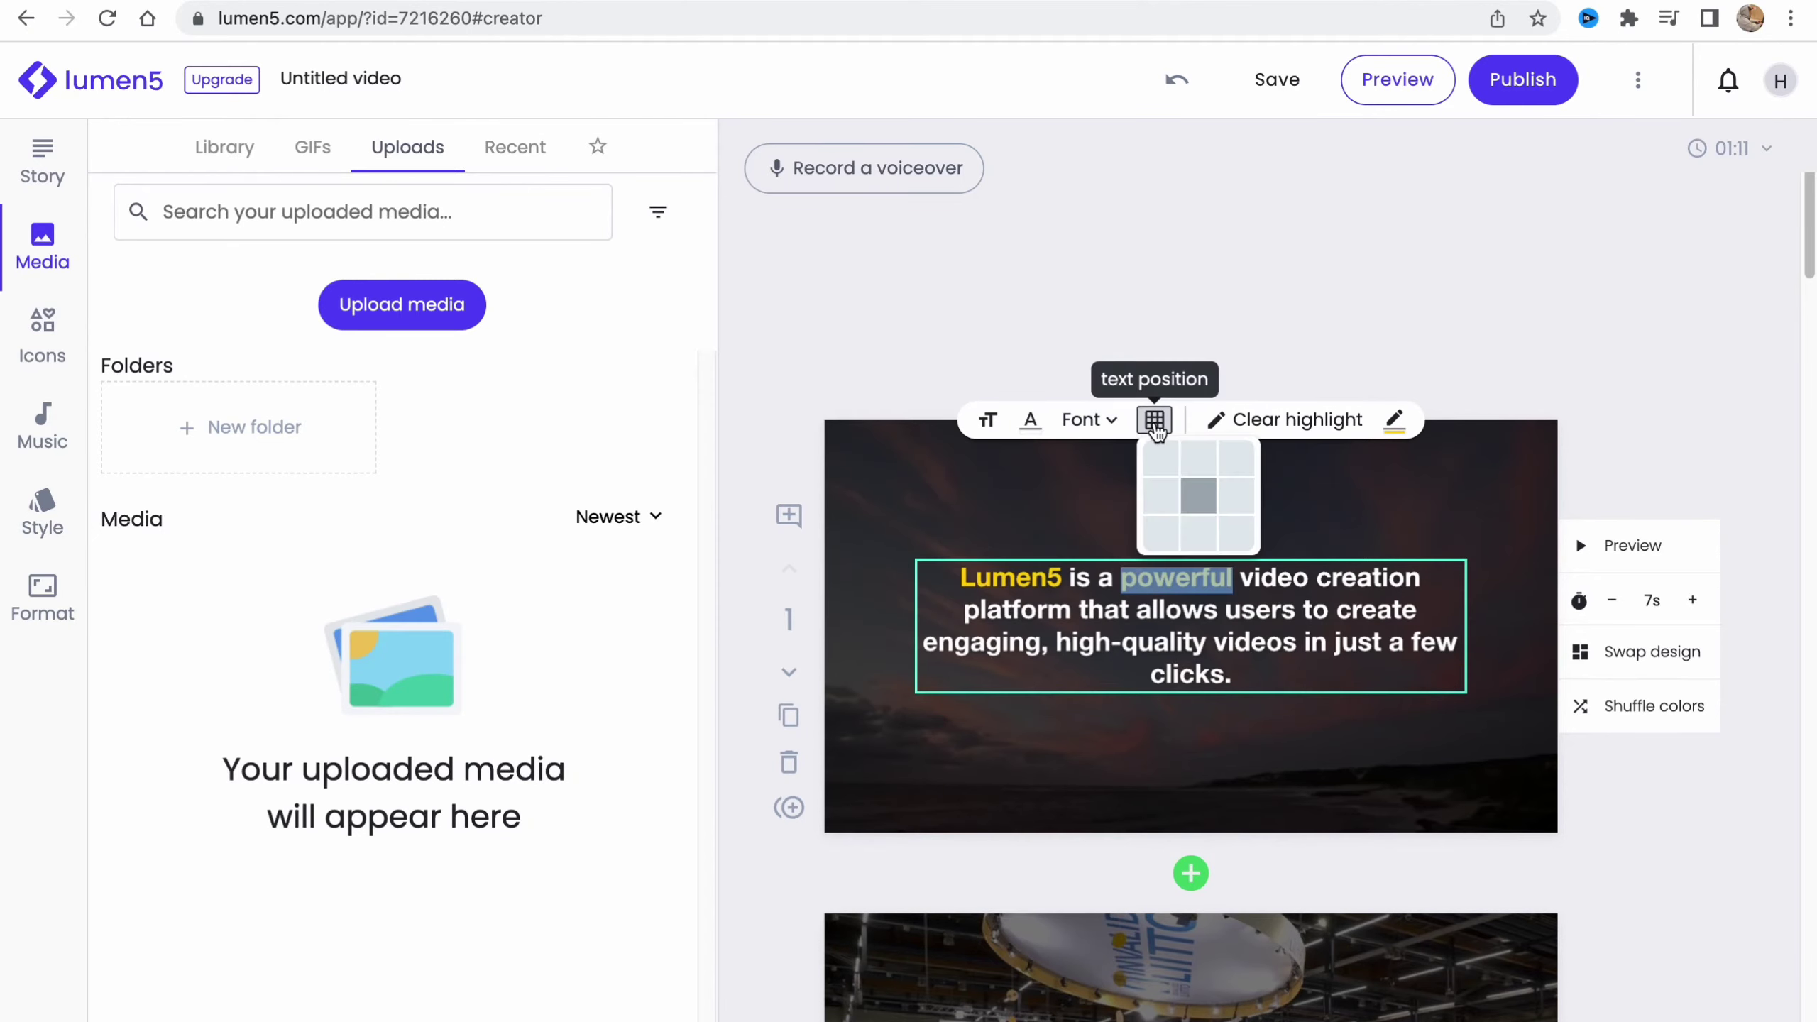
{"action": "left_click", "coordinate": [1160, 458]}
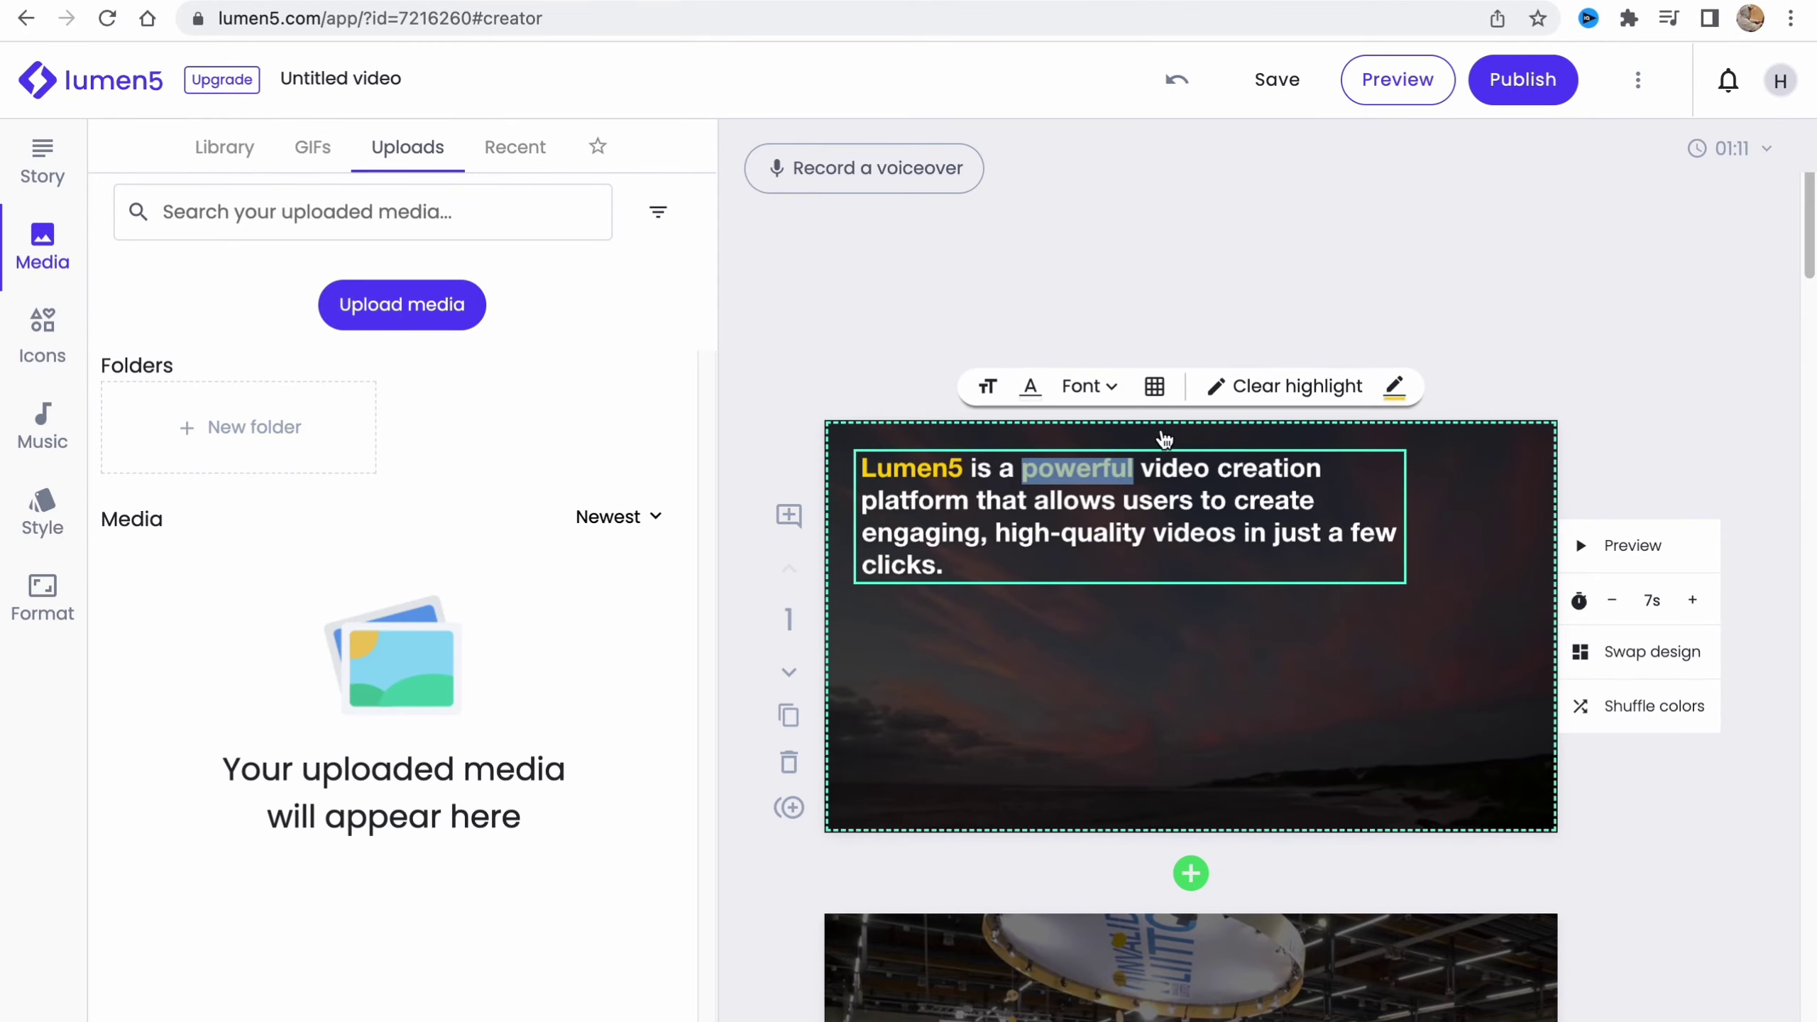
{"action": "left_click", "coordinate": [1125, 317]}
{"action": "left_click", "coordinate": [1178, 470]}
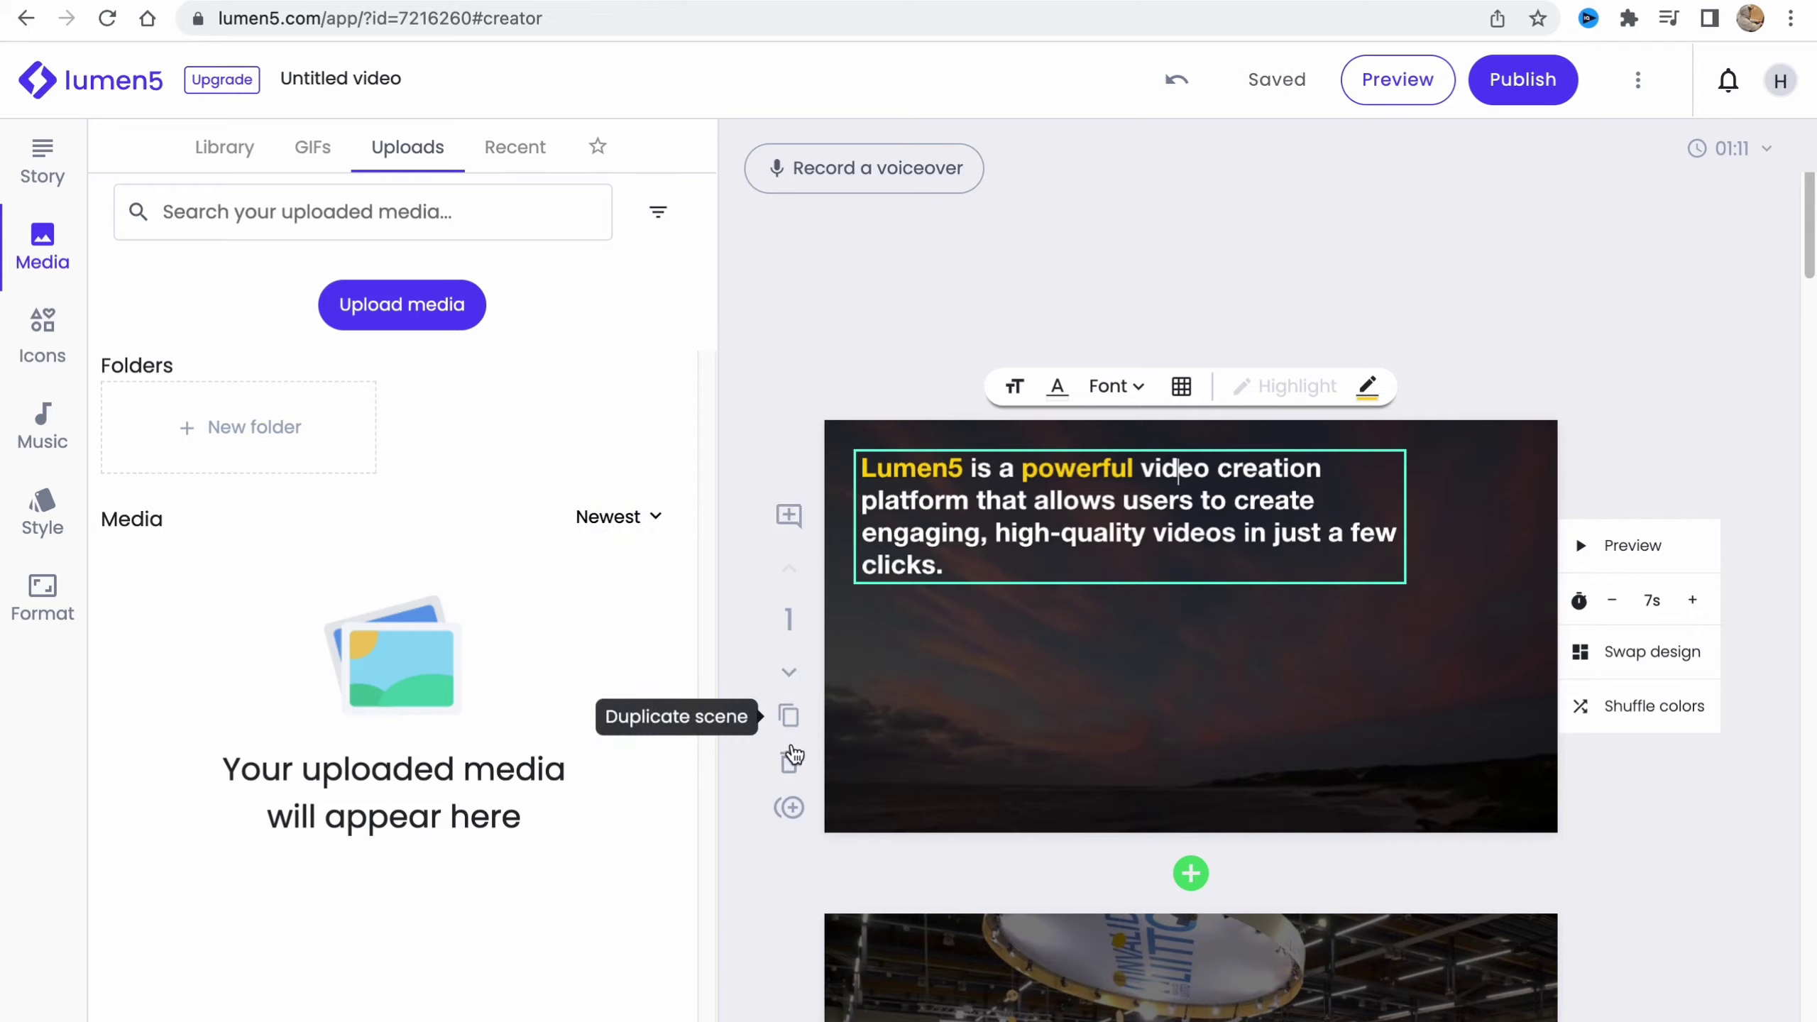
{"action": "left_click", "coordinate": [1637, 494]}
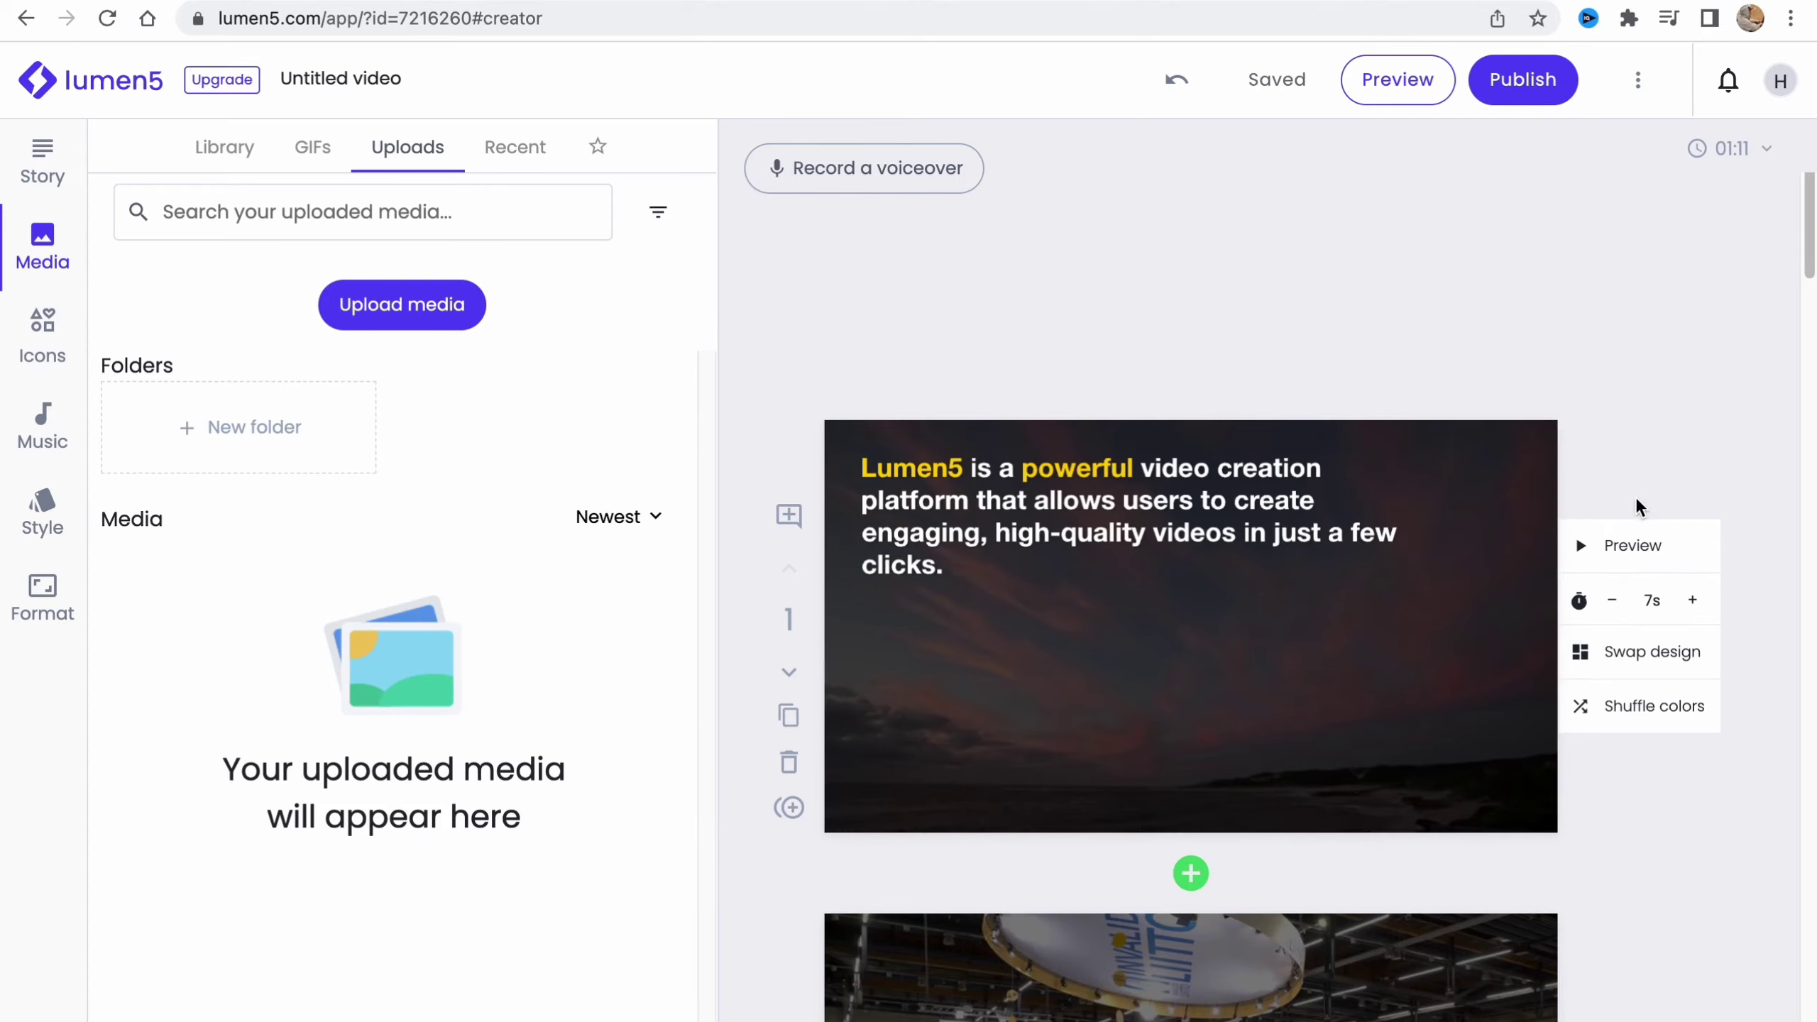
{"action": "left_click", "coordinate": [1612, 600]}
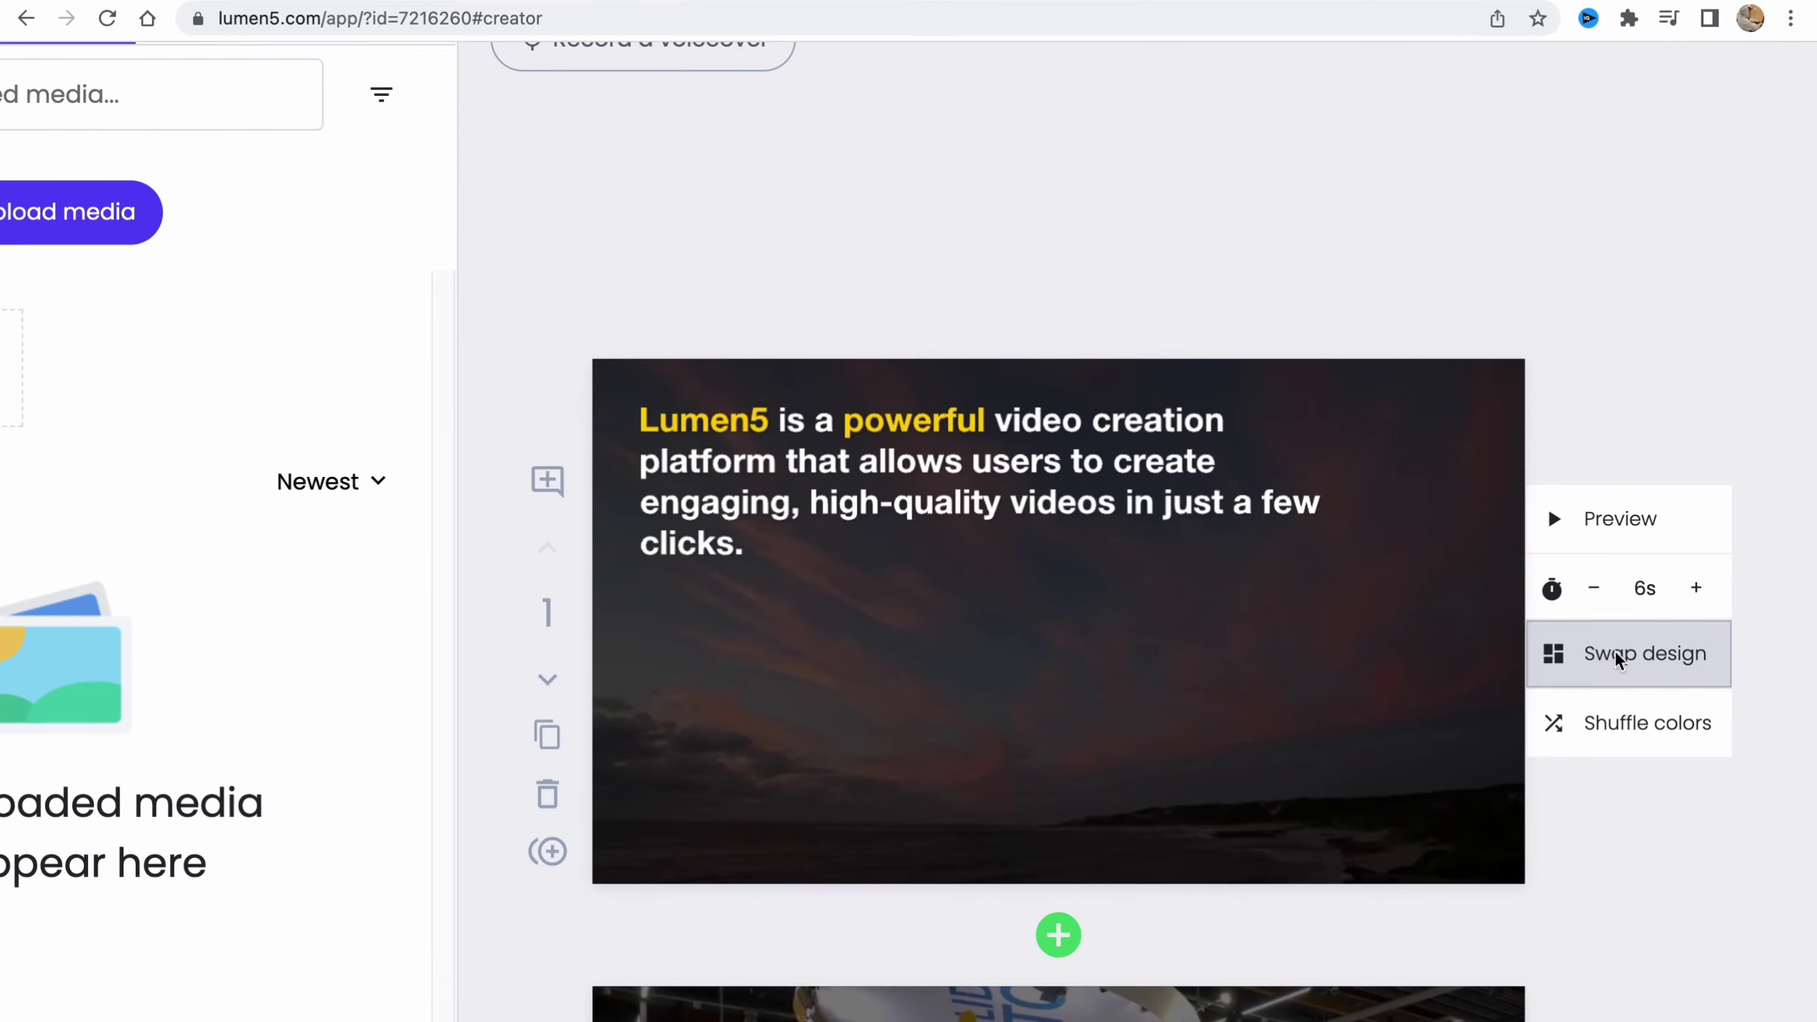
- Look through the alternative designs for the first scene, keep the current one, and shuffle the scene's colors
{"action": "left_click", "coordinate": [1616, 653]}
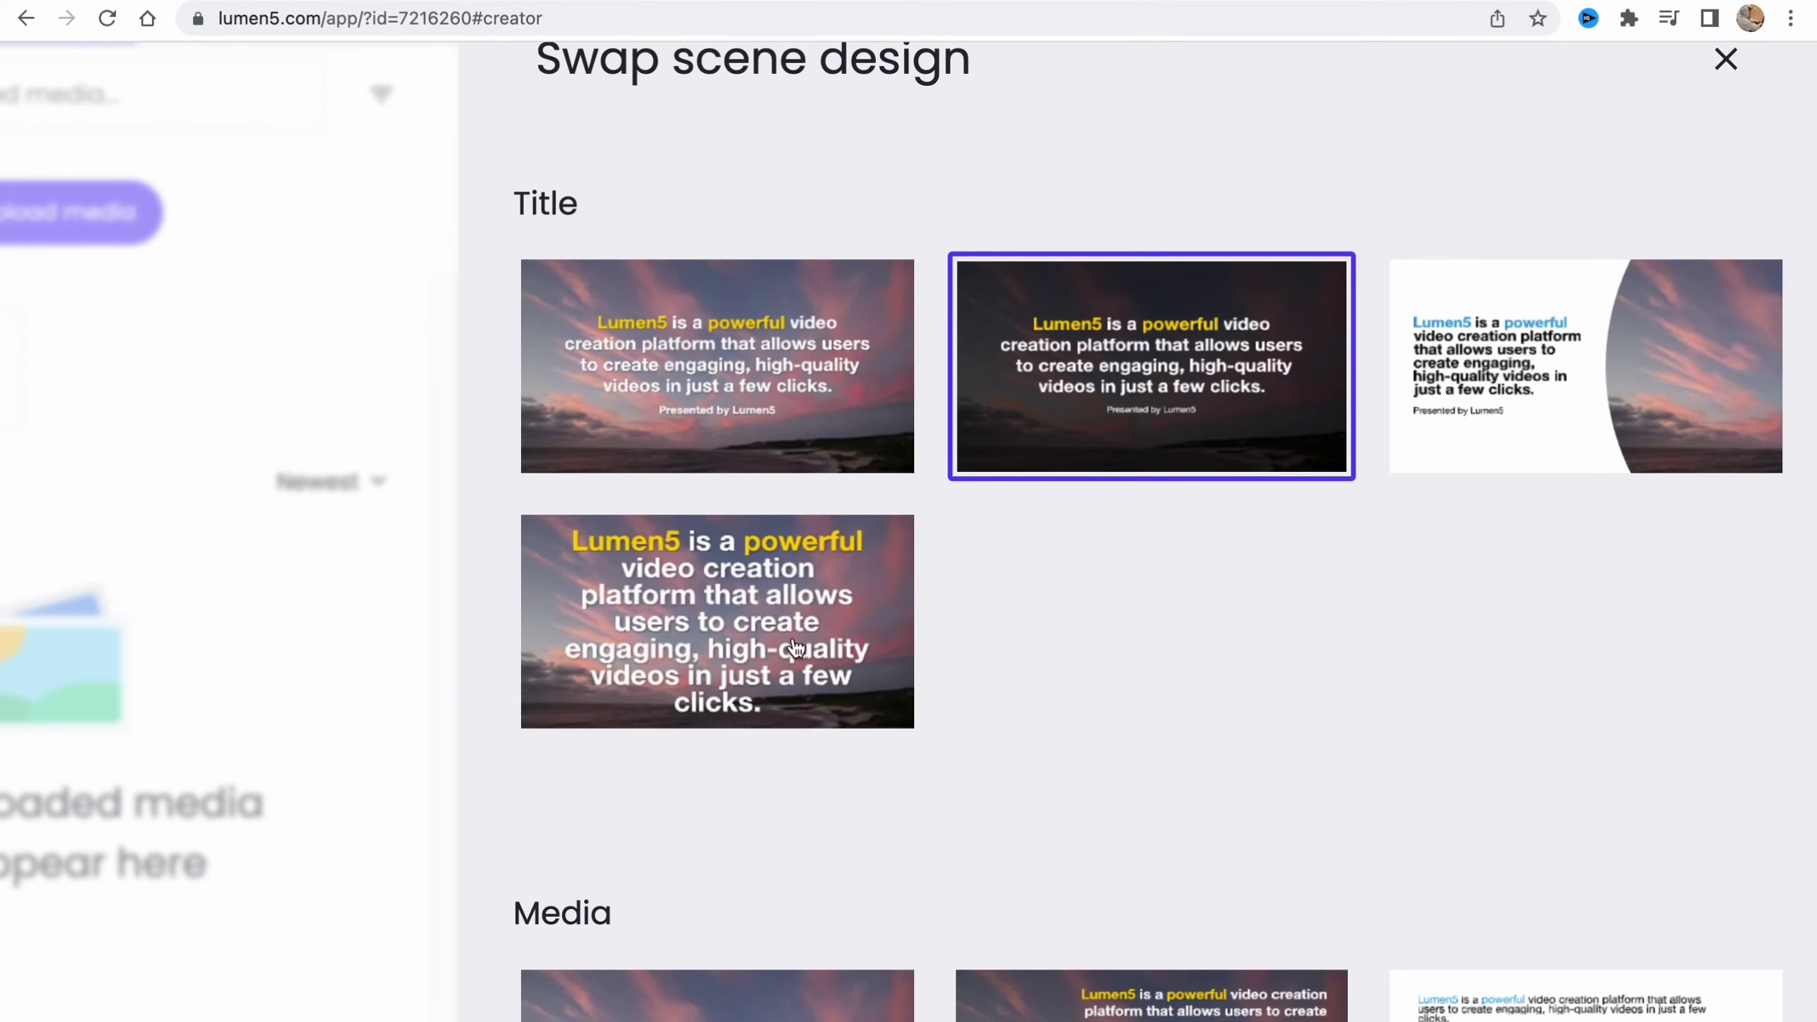
{"action": "scroll", "coordinate": [971, 601], "scroll_direction": "down", "scroll_amount": 7}
{"action": "scroll", "coordinate": [929, 597], "scroll_direction": "up", "scroll_amount": 2}
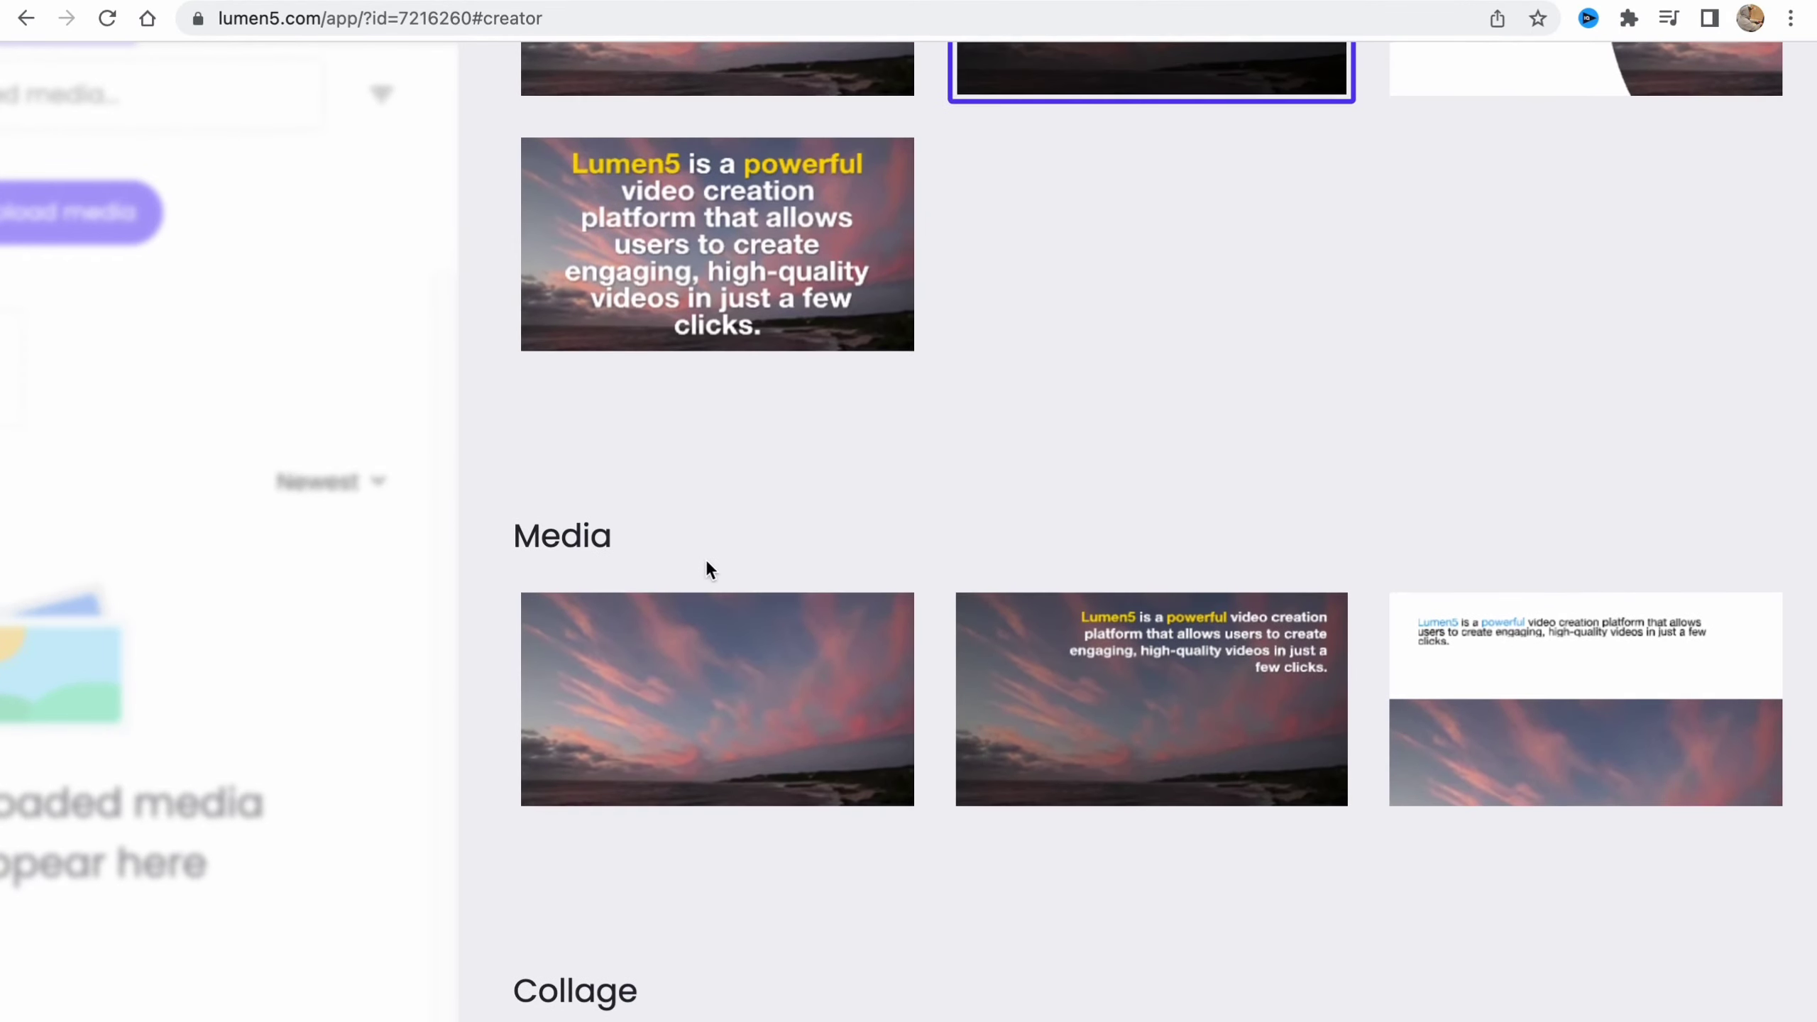
{"action": "scroll", "coordinate": [1703, 288], "scroll_direction": "up", "scroll_amount": 5}
{"action": "left_click", "coordinate": [1730, 57]}
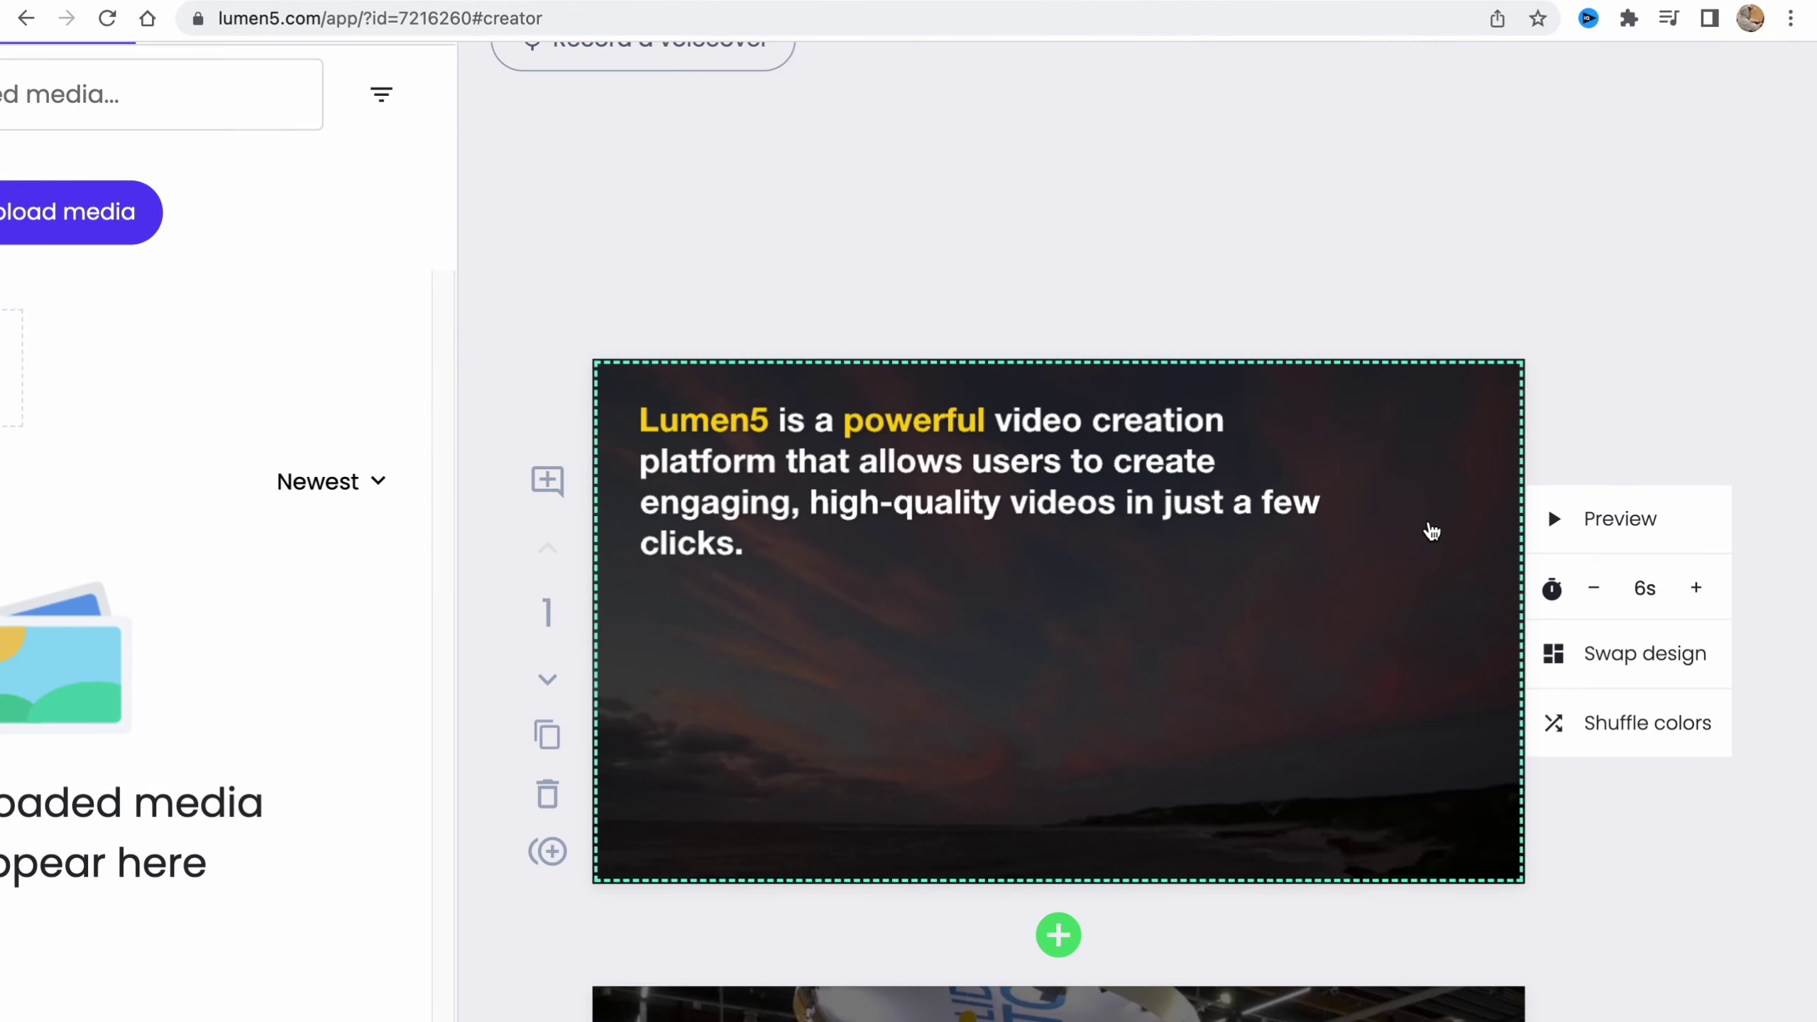
{"action": "left_click", "coordinate": [1656, 712]}
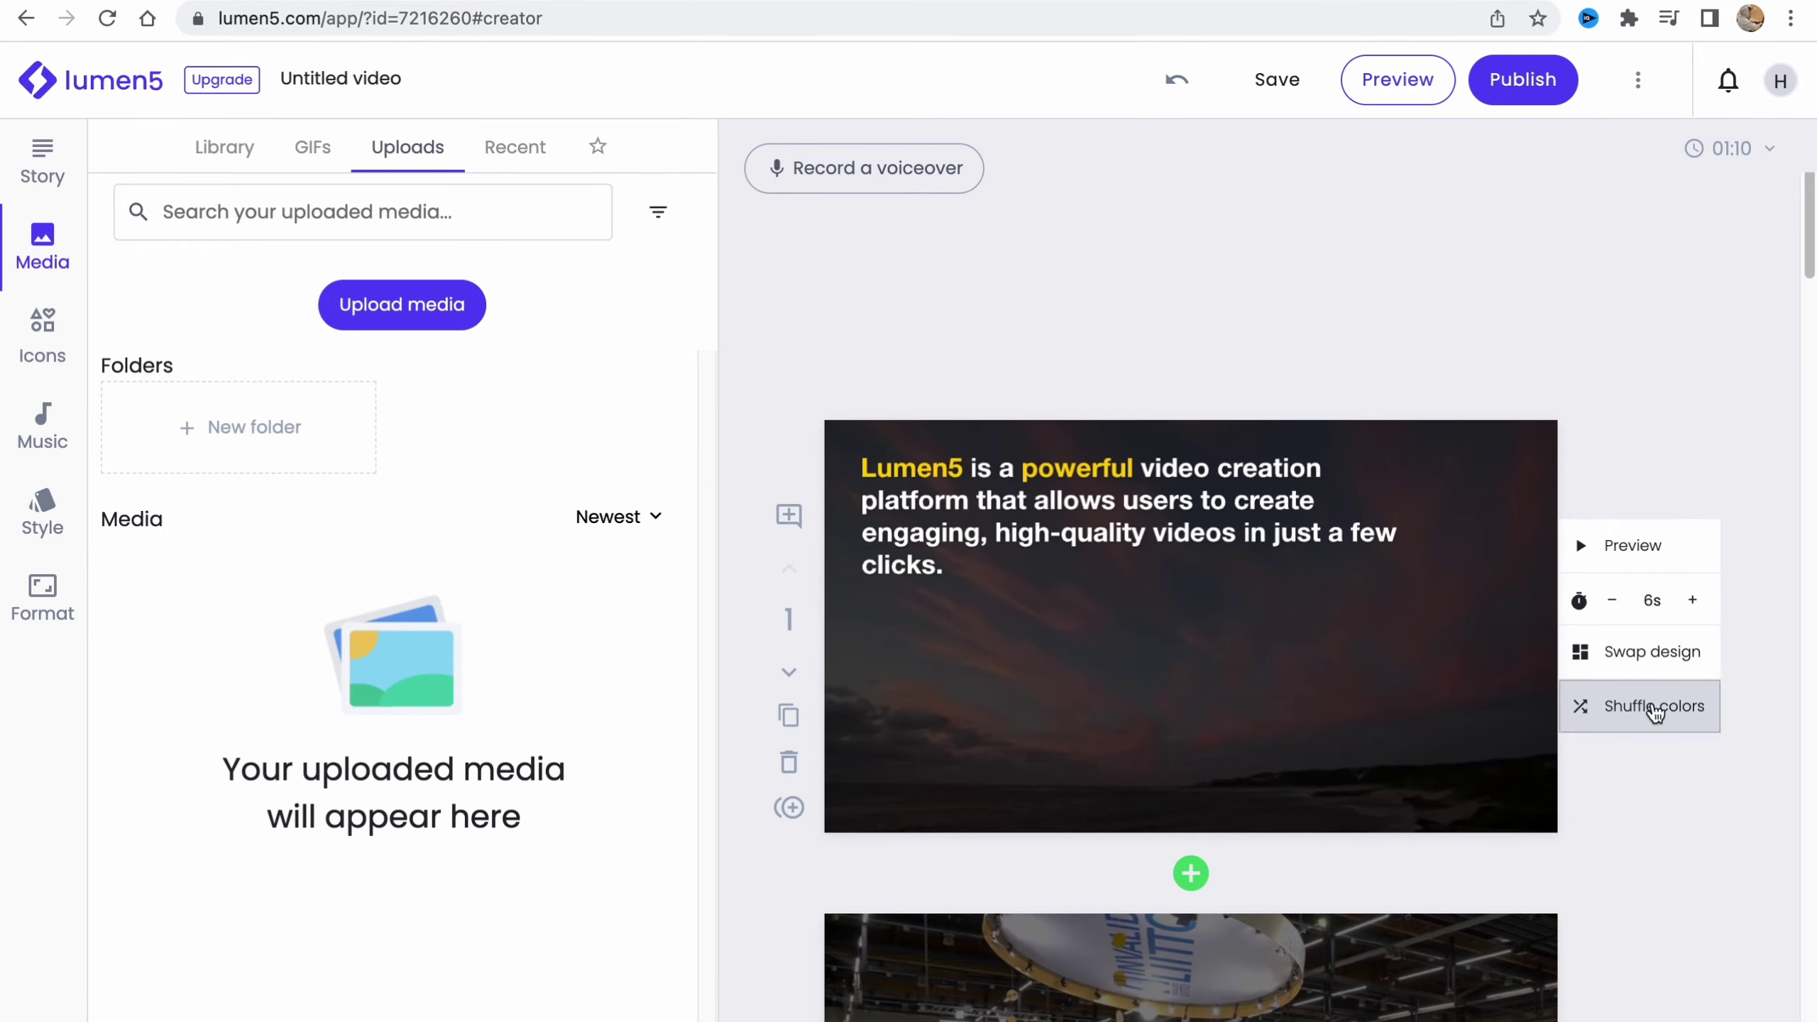
- Shuffle the first scene's colors through the available combinations, ending on the dark overlay with yellow highlights
{"action": "left_click", "coordinate": [1657, 712]}
{"action": "left_click", "coordinate": [1656, 712]}
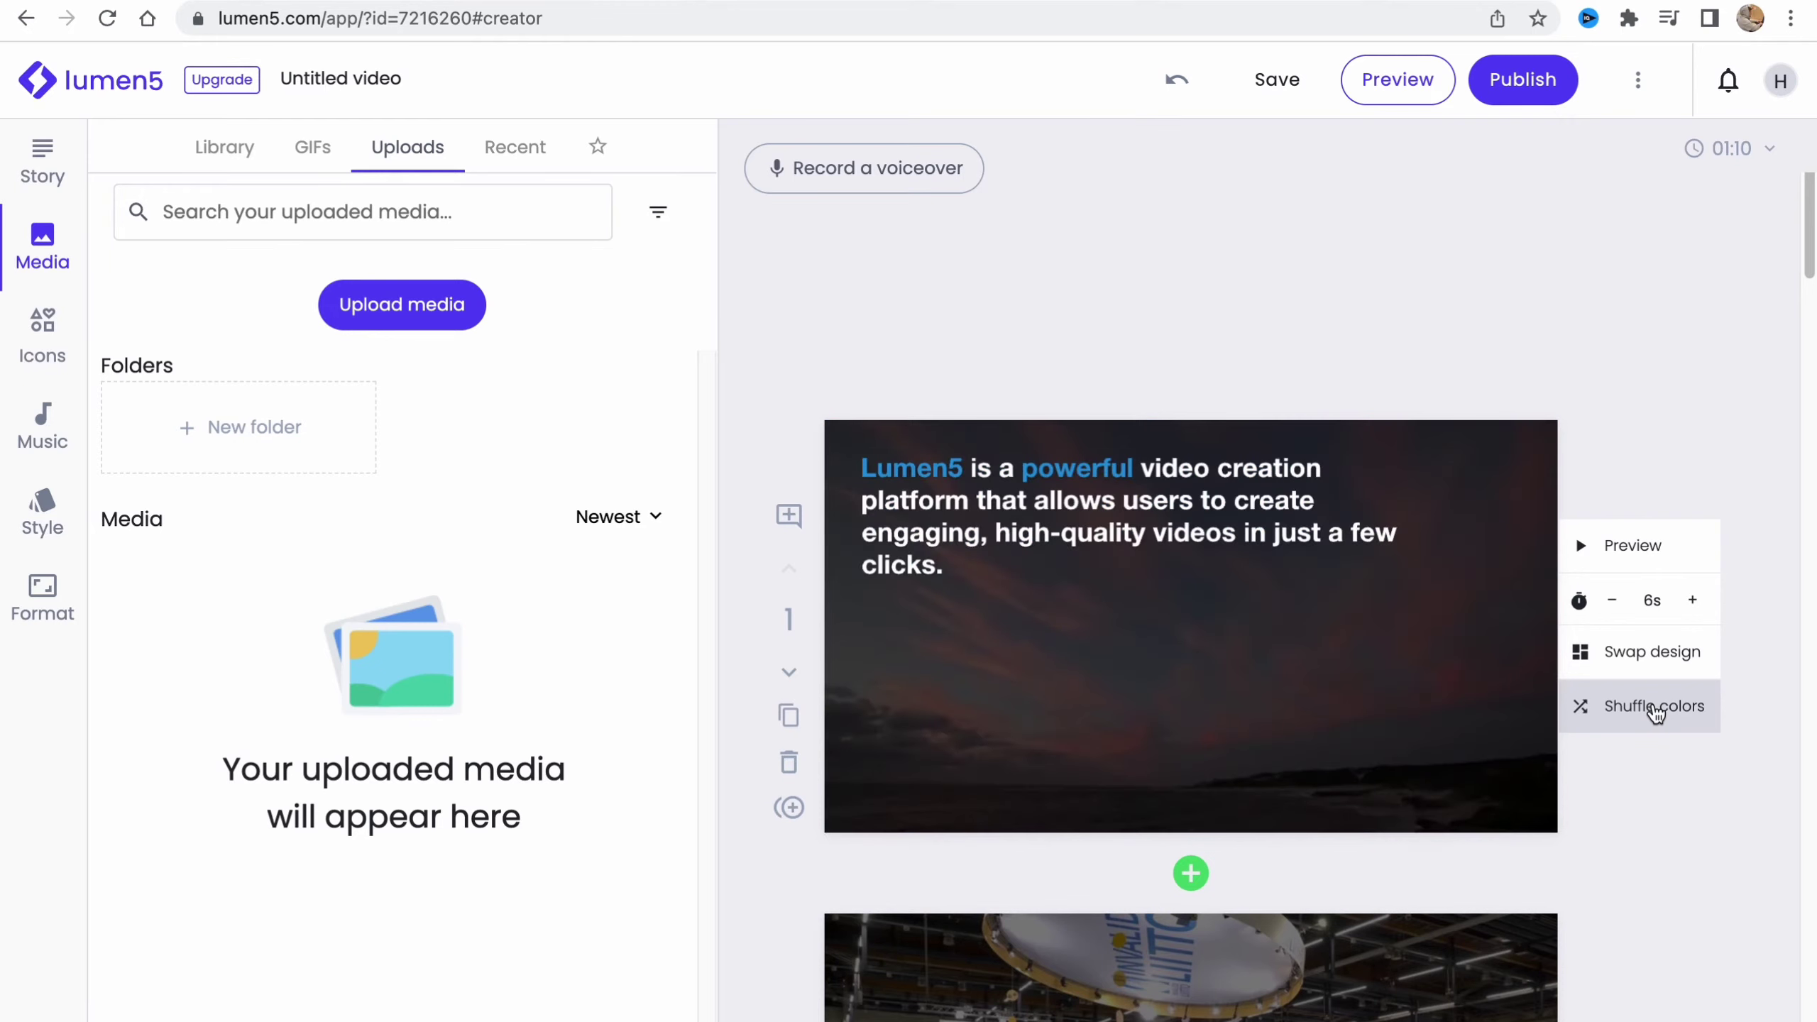
{"action": "left_click", "coordinate": [1658, 709]}
{"action": "left_click", "coordinate": [1655, 708]}
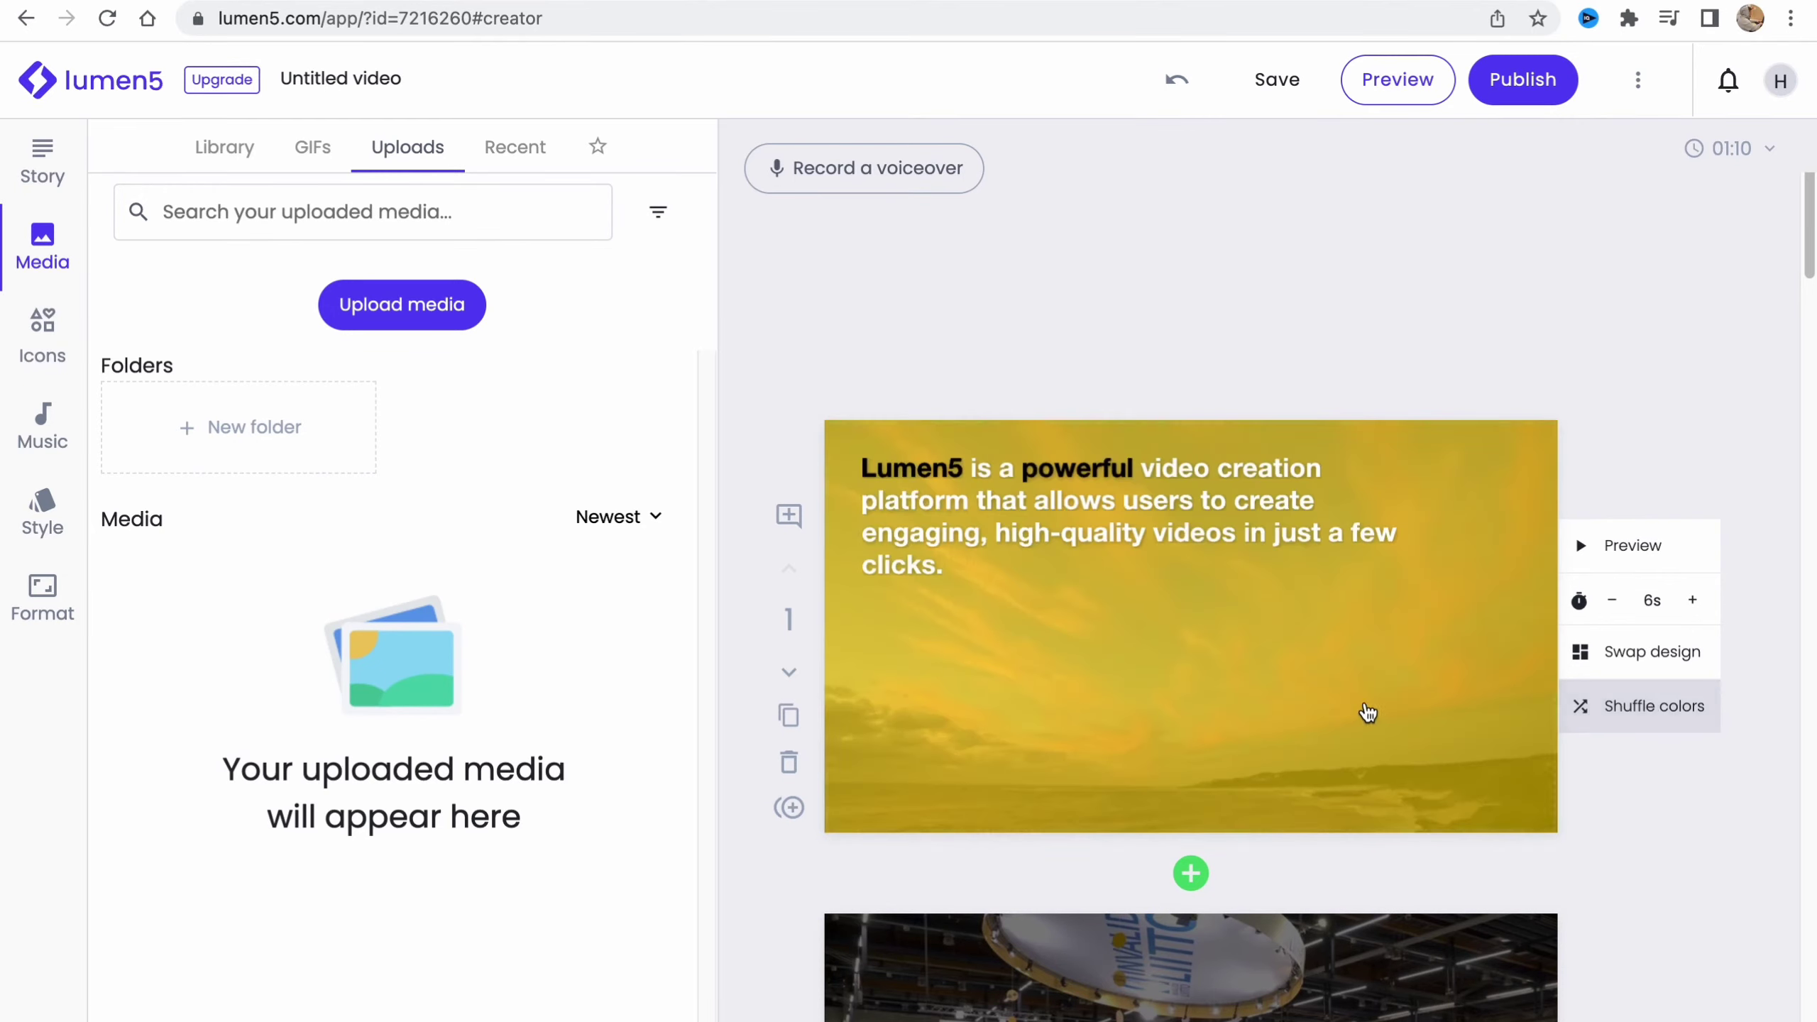
{"action": "left_click", "coordinate": [1616, 710]}
{"action": "mouse_move", "coordinate": [1306, 730]}
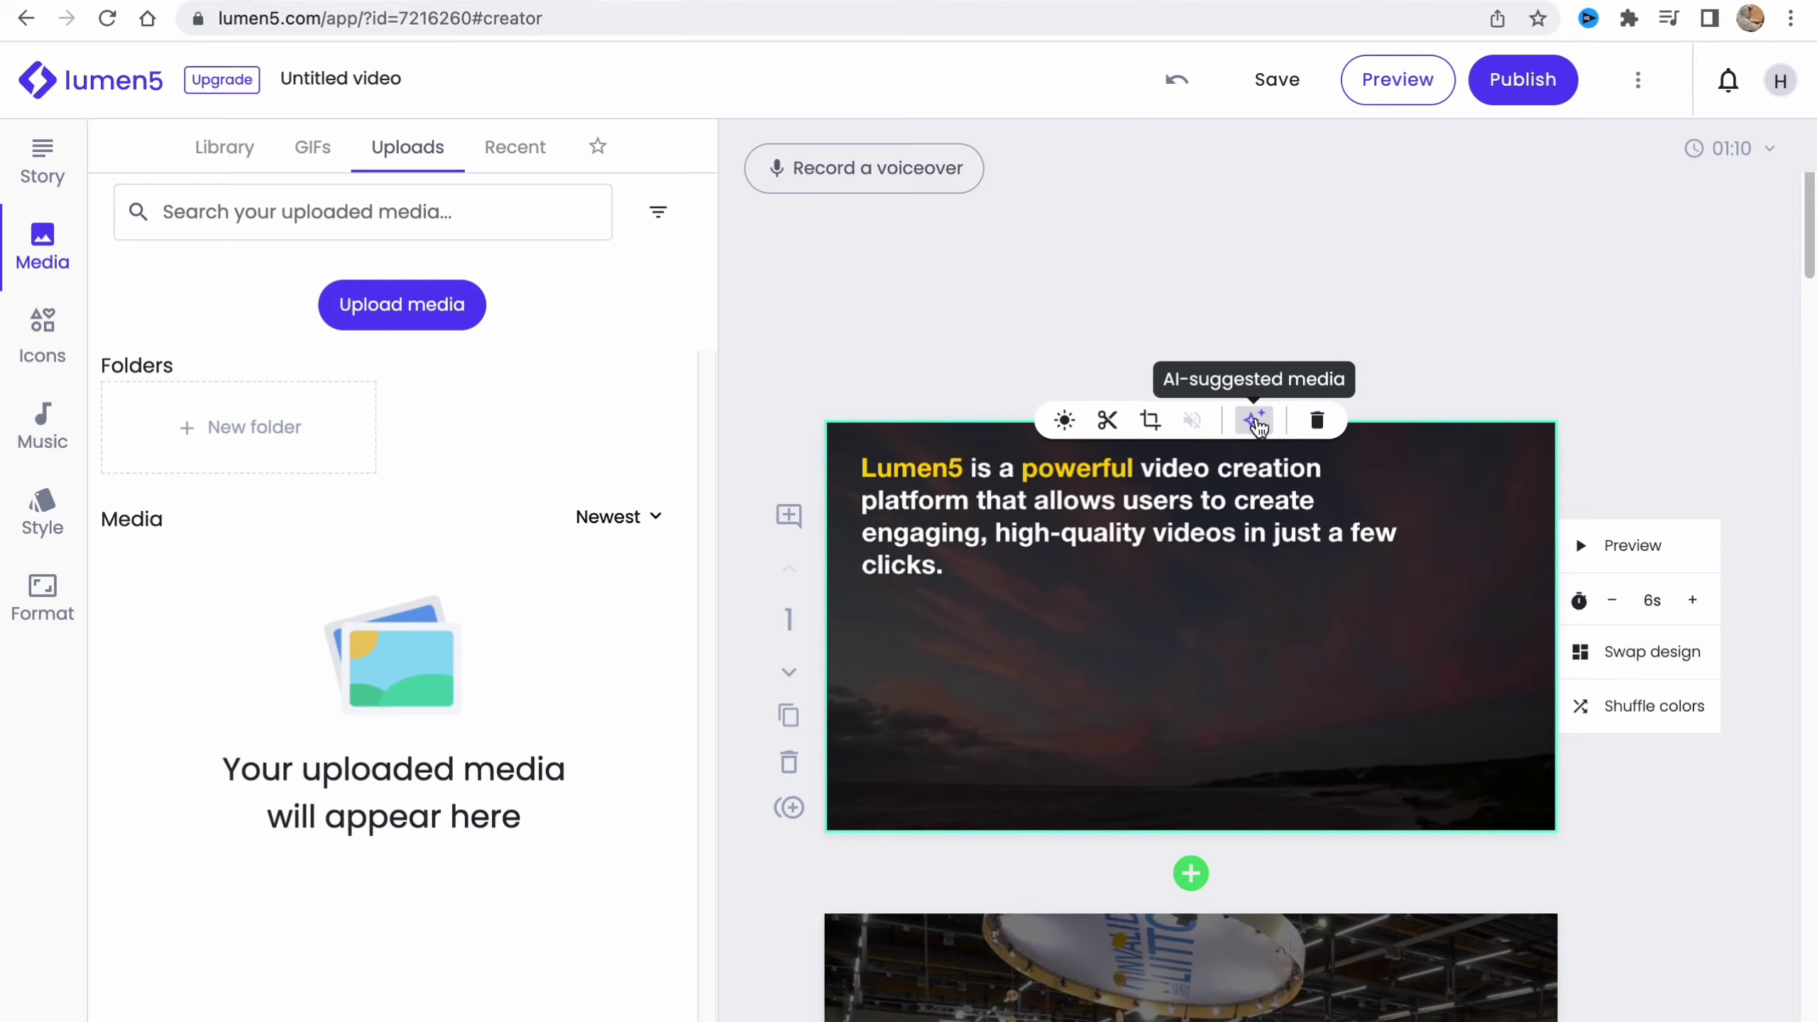
- Keep the first scene's background media at minimum crop zoom and set its brightness to the maximum
{"action": "left_click", "coordinate": [1149, 421]}
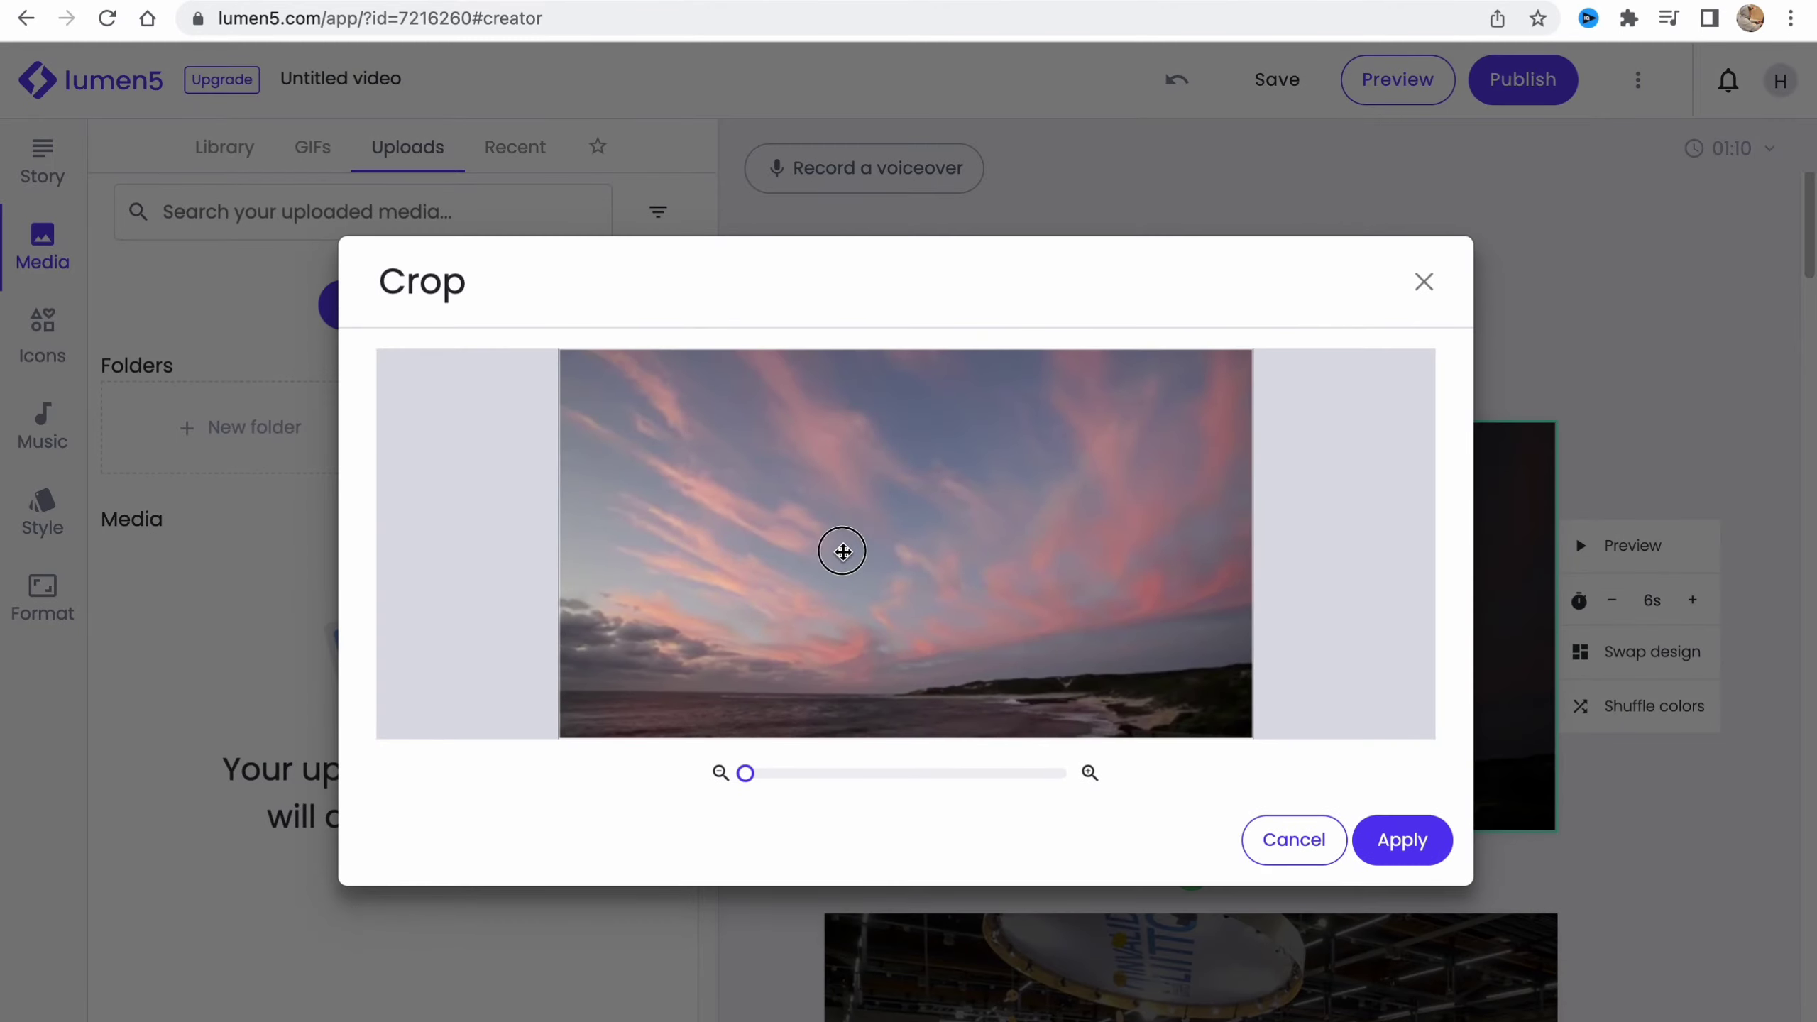
{"action": "mouse_move", "coordinate": [747, 774]}
{"action": "left_mouse_down"}
{"action": "mouse_move", "coordinate": [904, 773]}
{"action": "mouse_move", "coordinate": [733, 771]}
{"action": "left_mouse_up"}
{"action": "left_click", "coordinate": [1358, 825]}
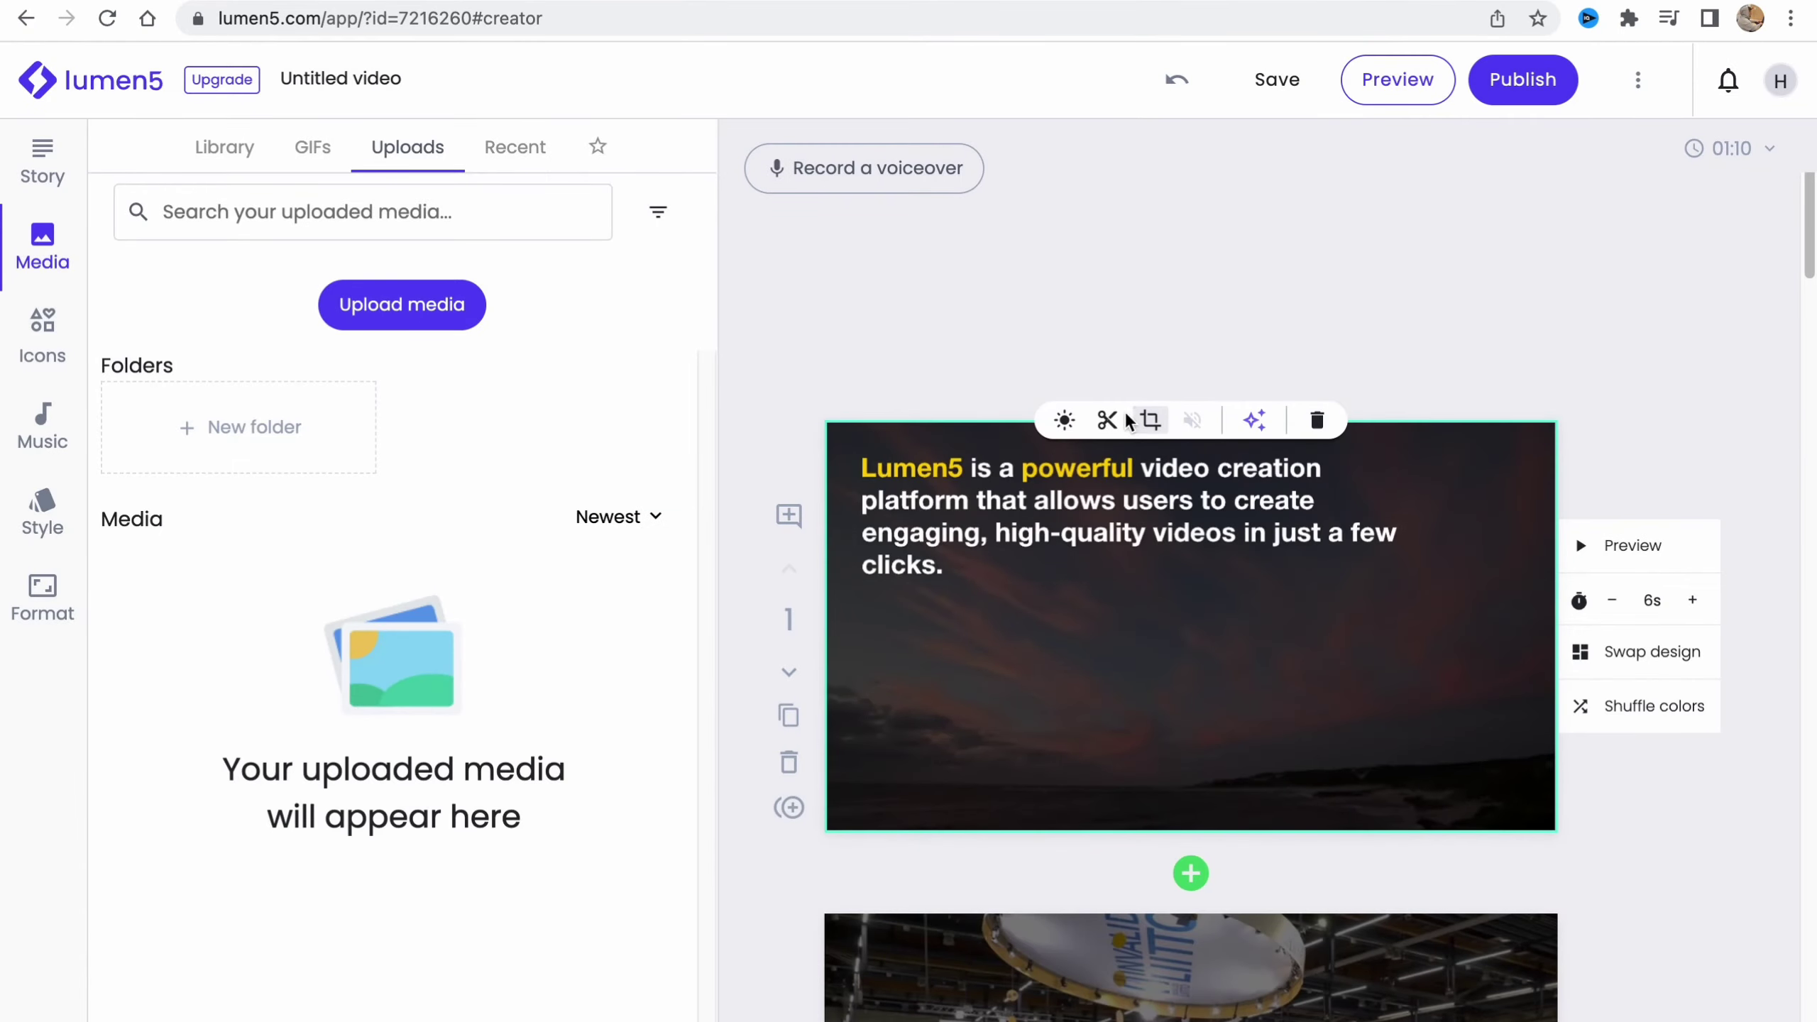
{"action": "left_click", "coordinate": [1064, 422]}
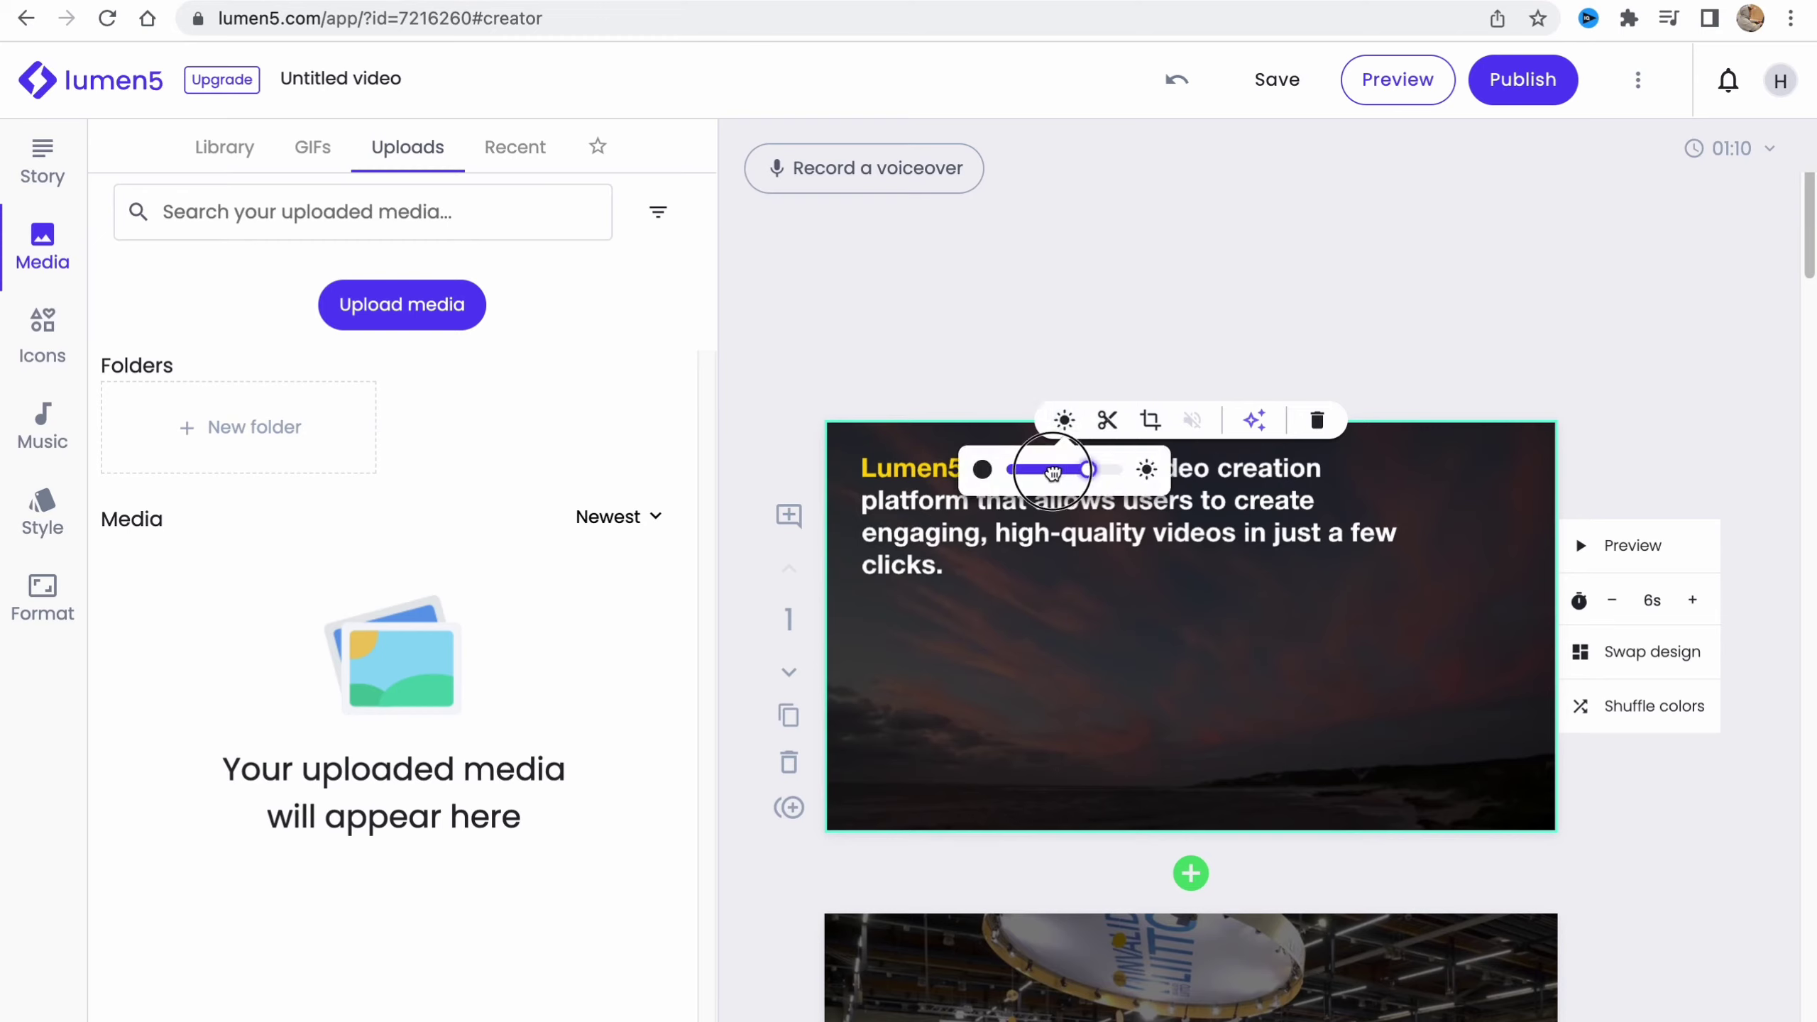
{"action": "left_click_drag", "start_coordinate": [1122, 470], "coordinate": [1200, 280]}
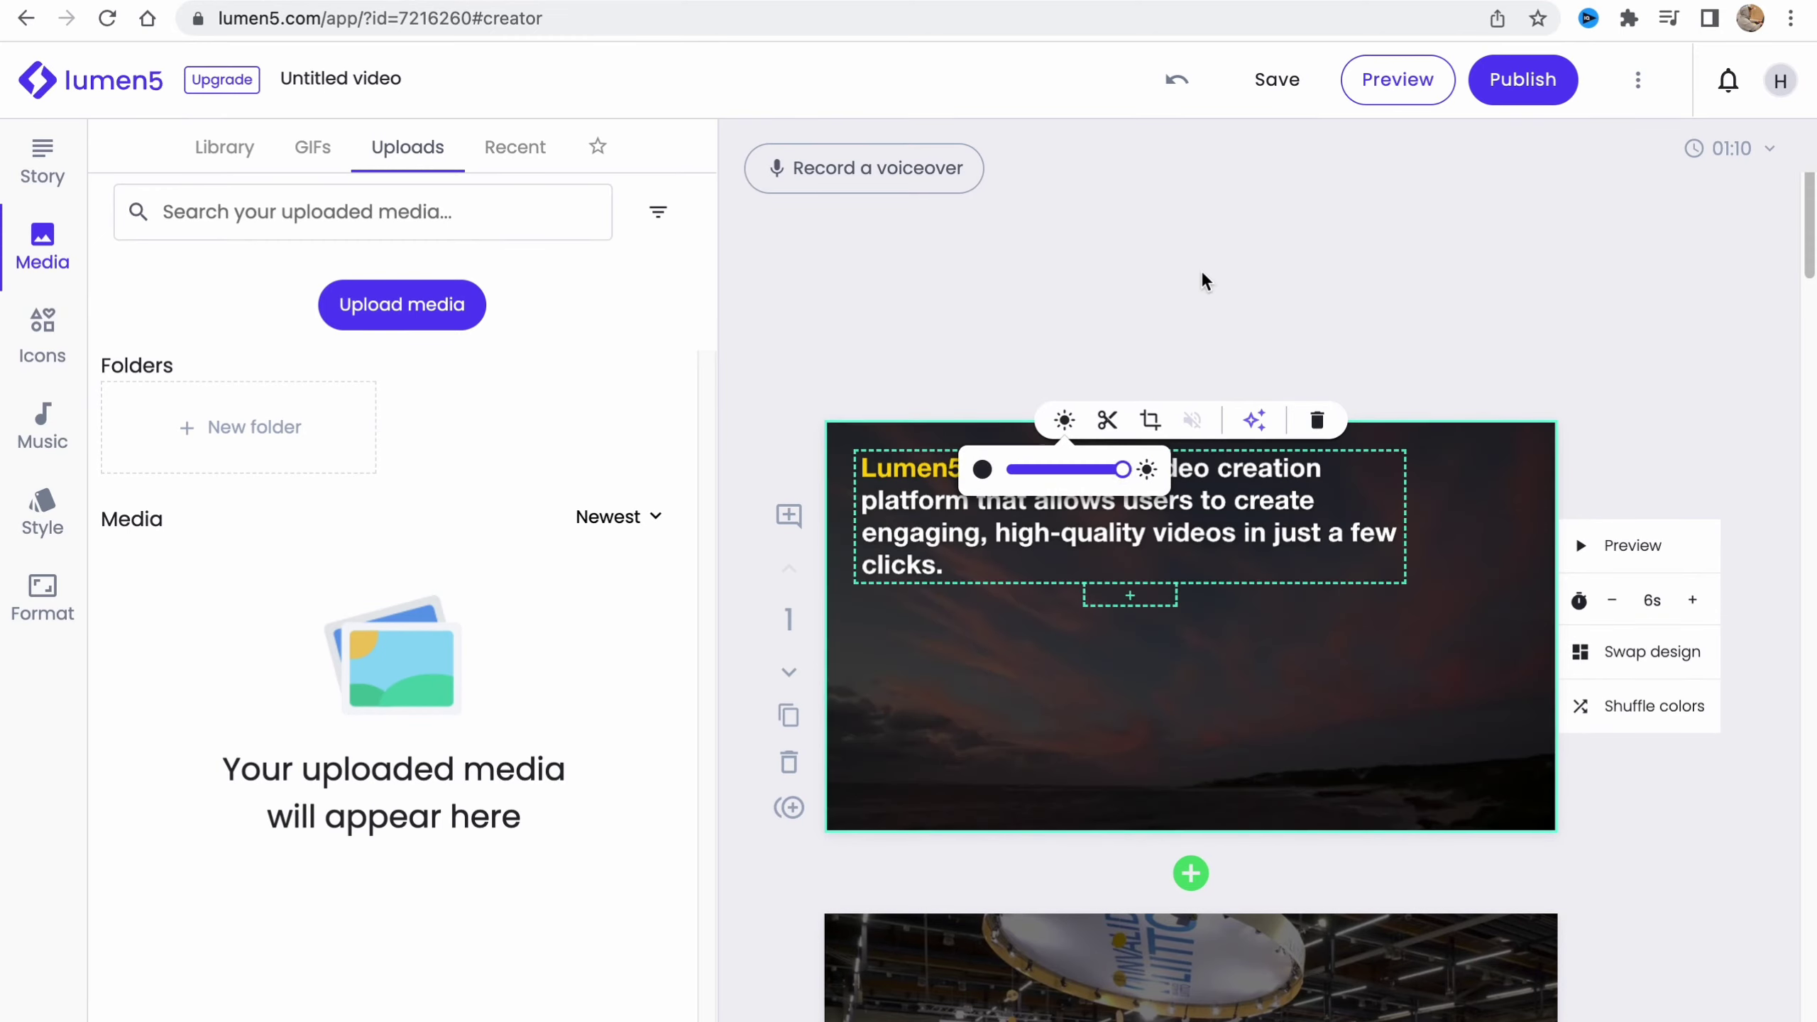
{"action": "left_click", "coordinate": [1176, 389]}
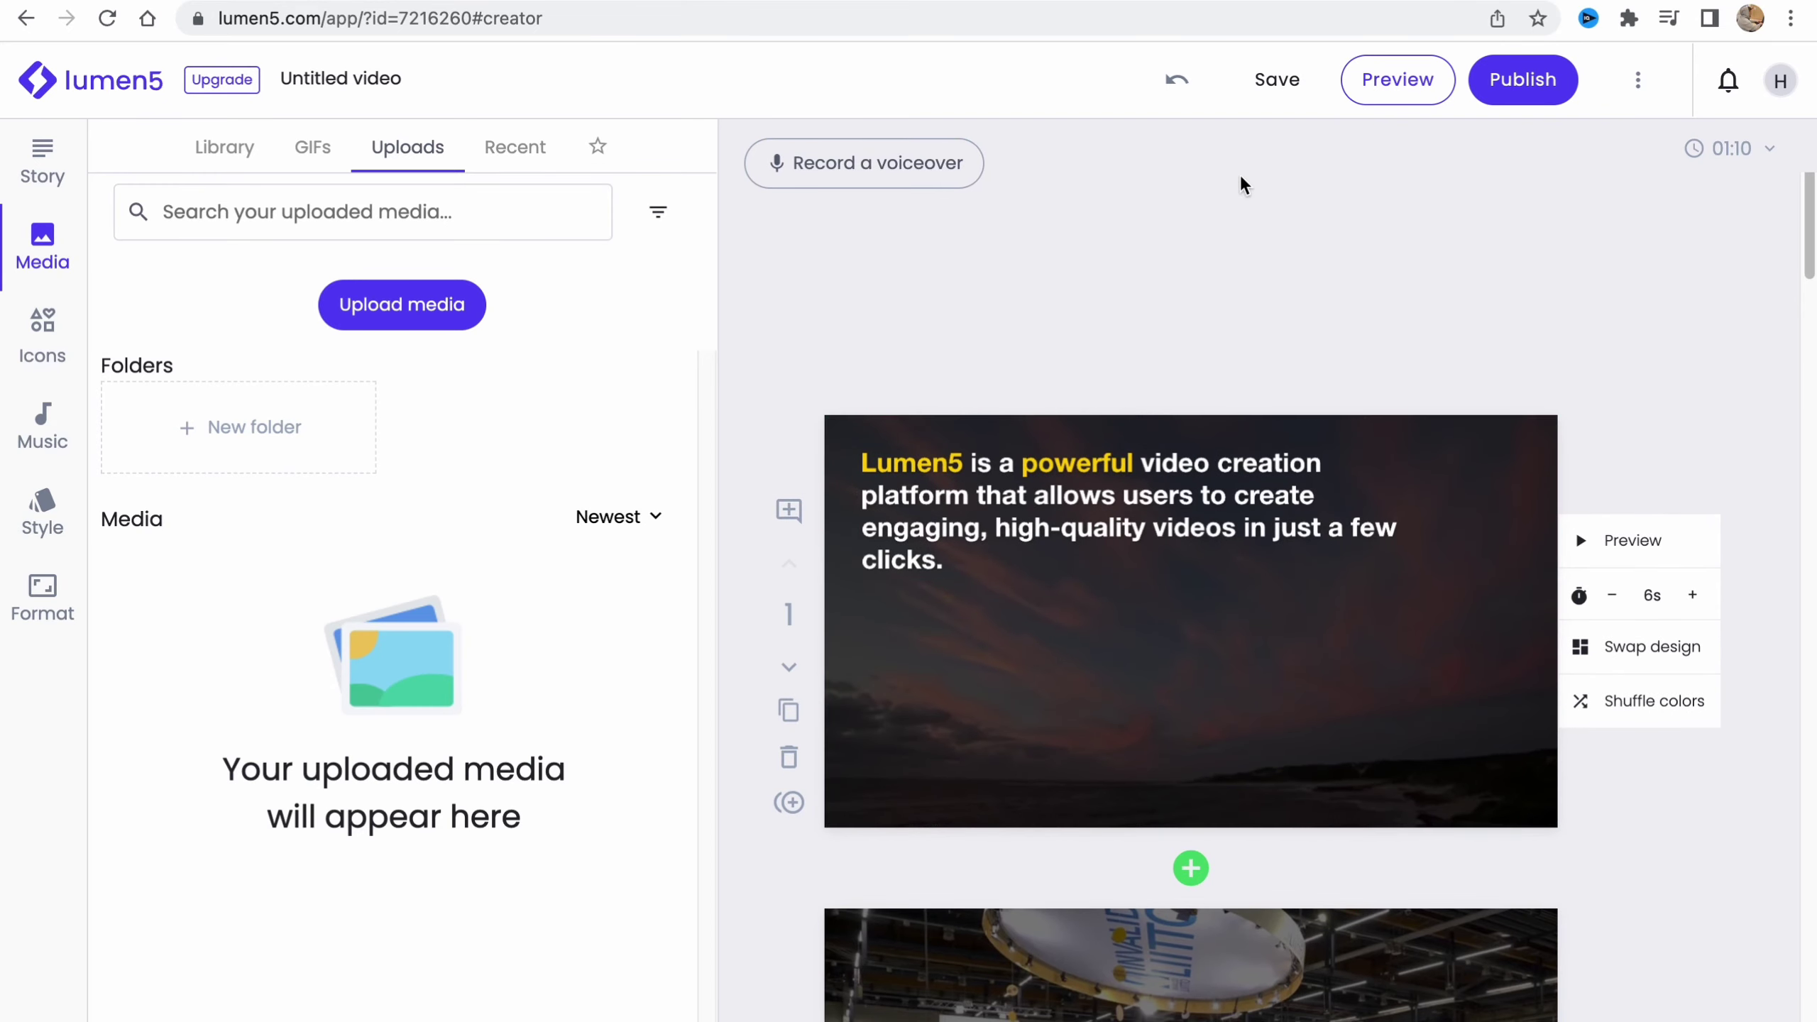
- Delete "create compelling videos for their business or personal projects." from the second scene's text
{"action": "scroll", "coordinate": [1306, 650], "scroll_direction": "down", "scroll_amount": 7}
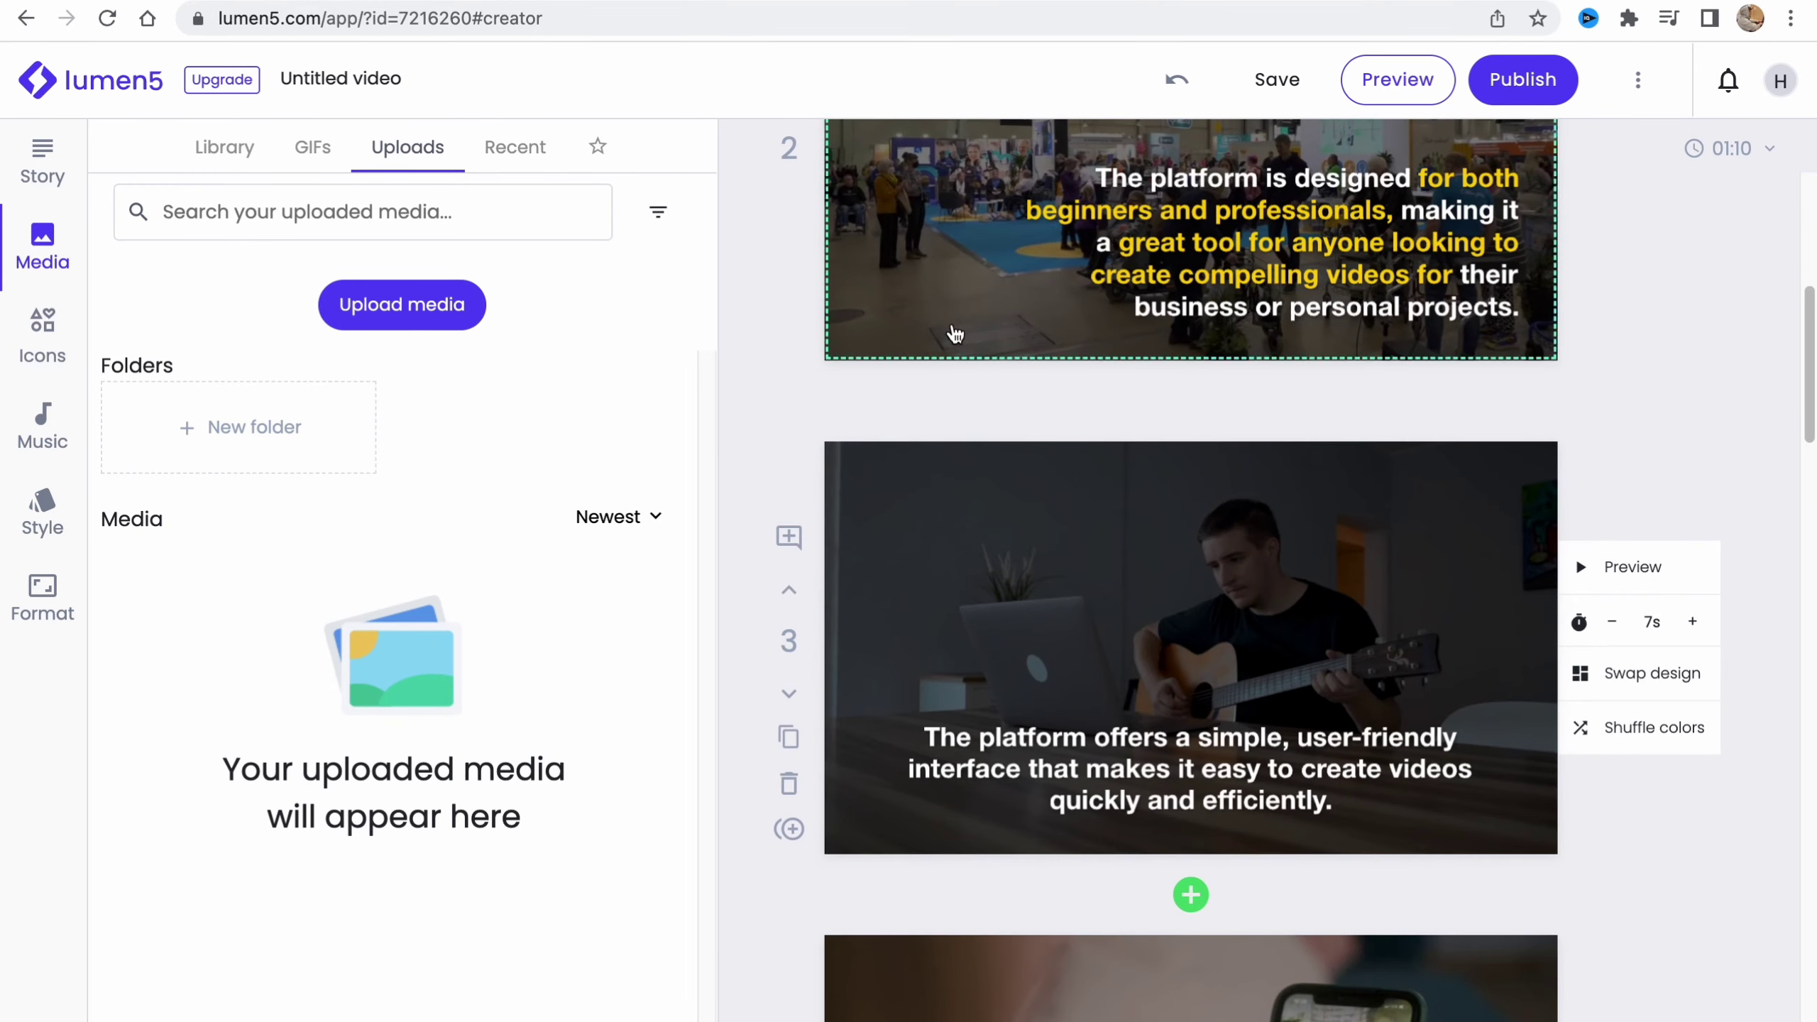
{"action": "scroll", "coordinate": [1202, 644], "scroll_direction": "up", "scroll_amount": 5}
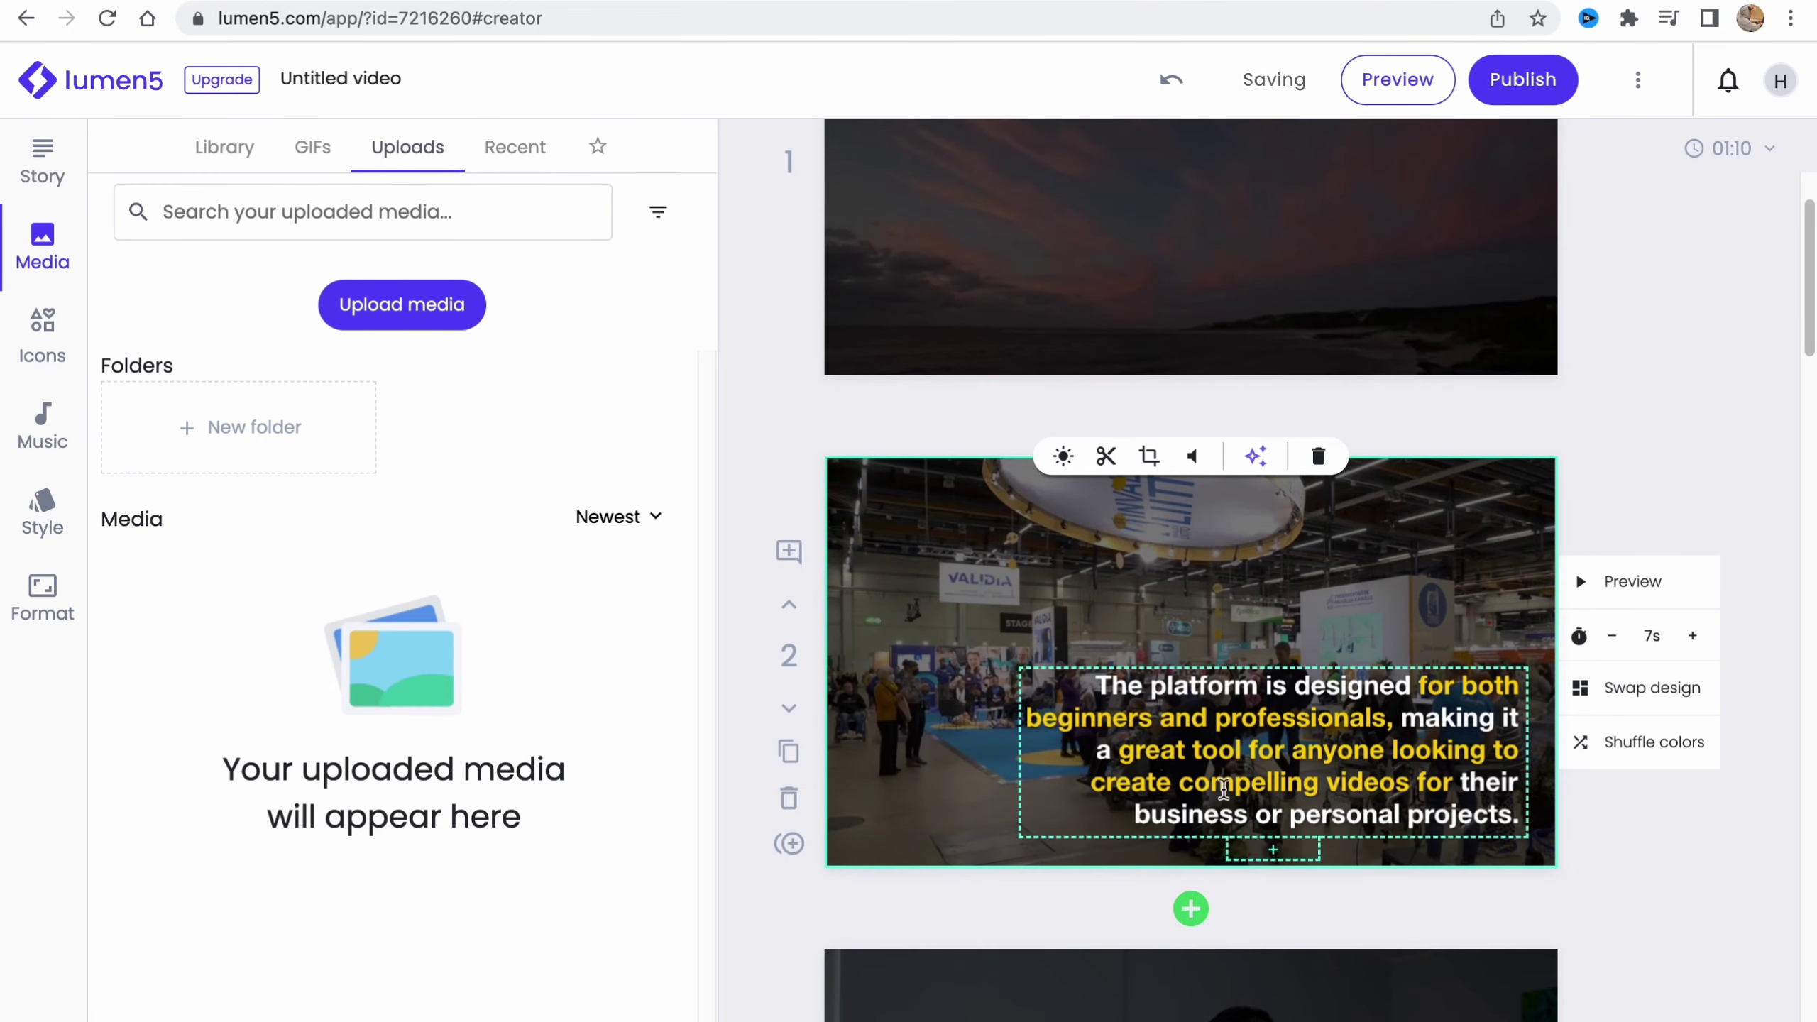
{"action": "left_click", "coordinate": [1212, 792]}
{"action": "left_click_drag", "start_coordinate": [1092, 781], "coordinate": [1518, 816]}
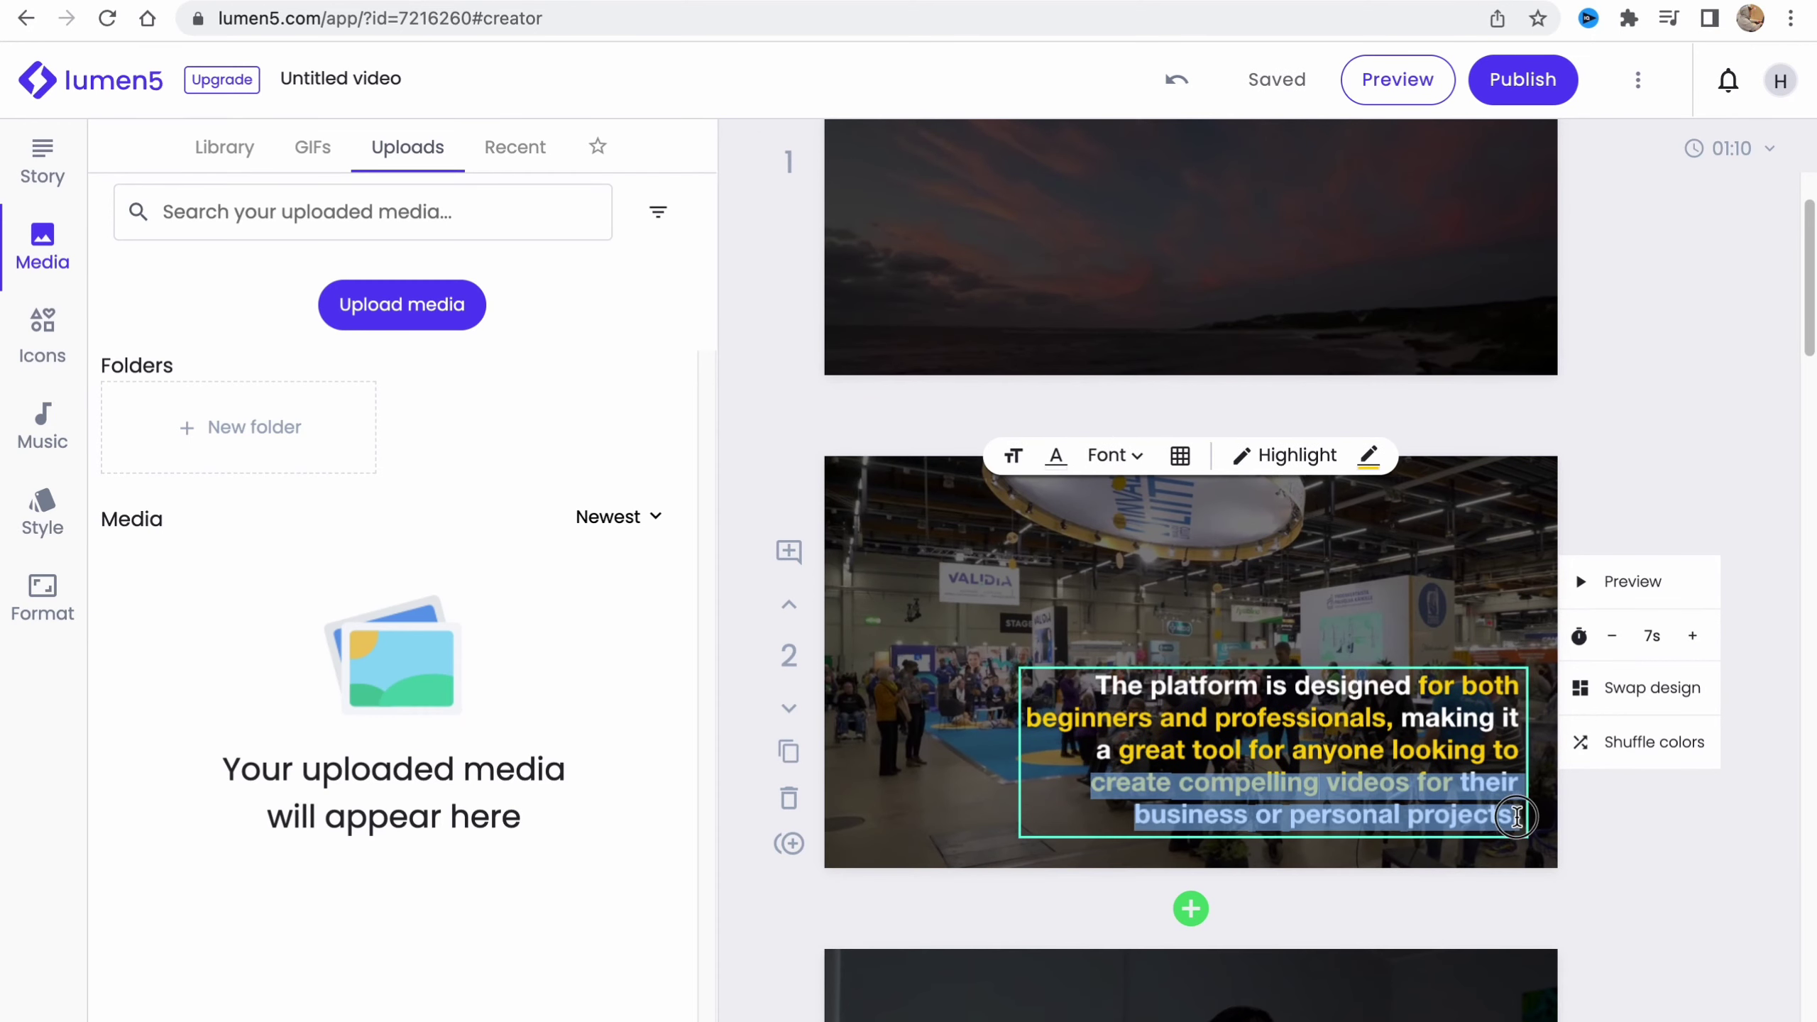
{"action": "key", "text": "BackSpace"}
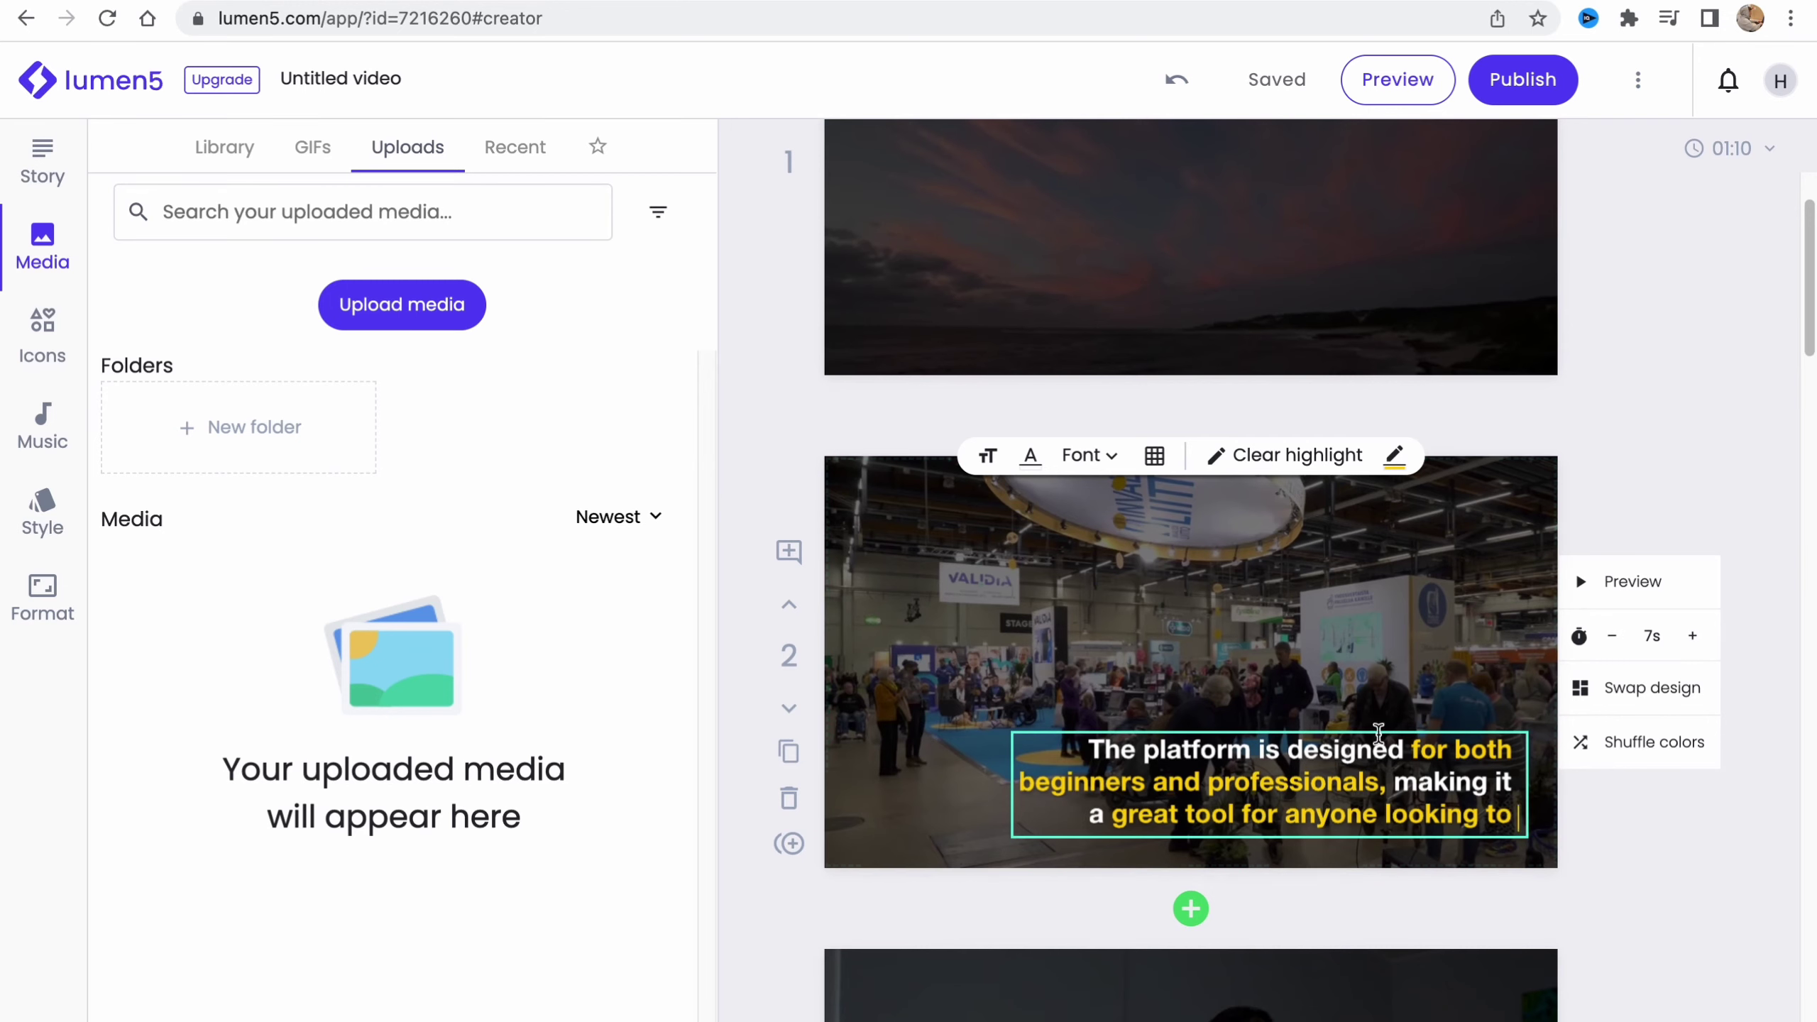
- Look through the icon library and the area for uploaded icons
{"action": "left_click", "coordinate": [45, 319]}
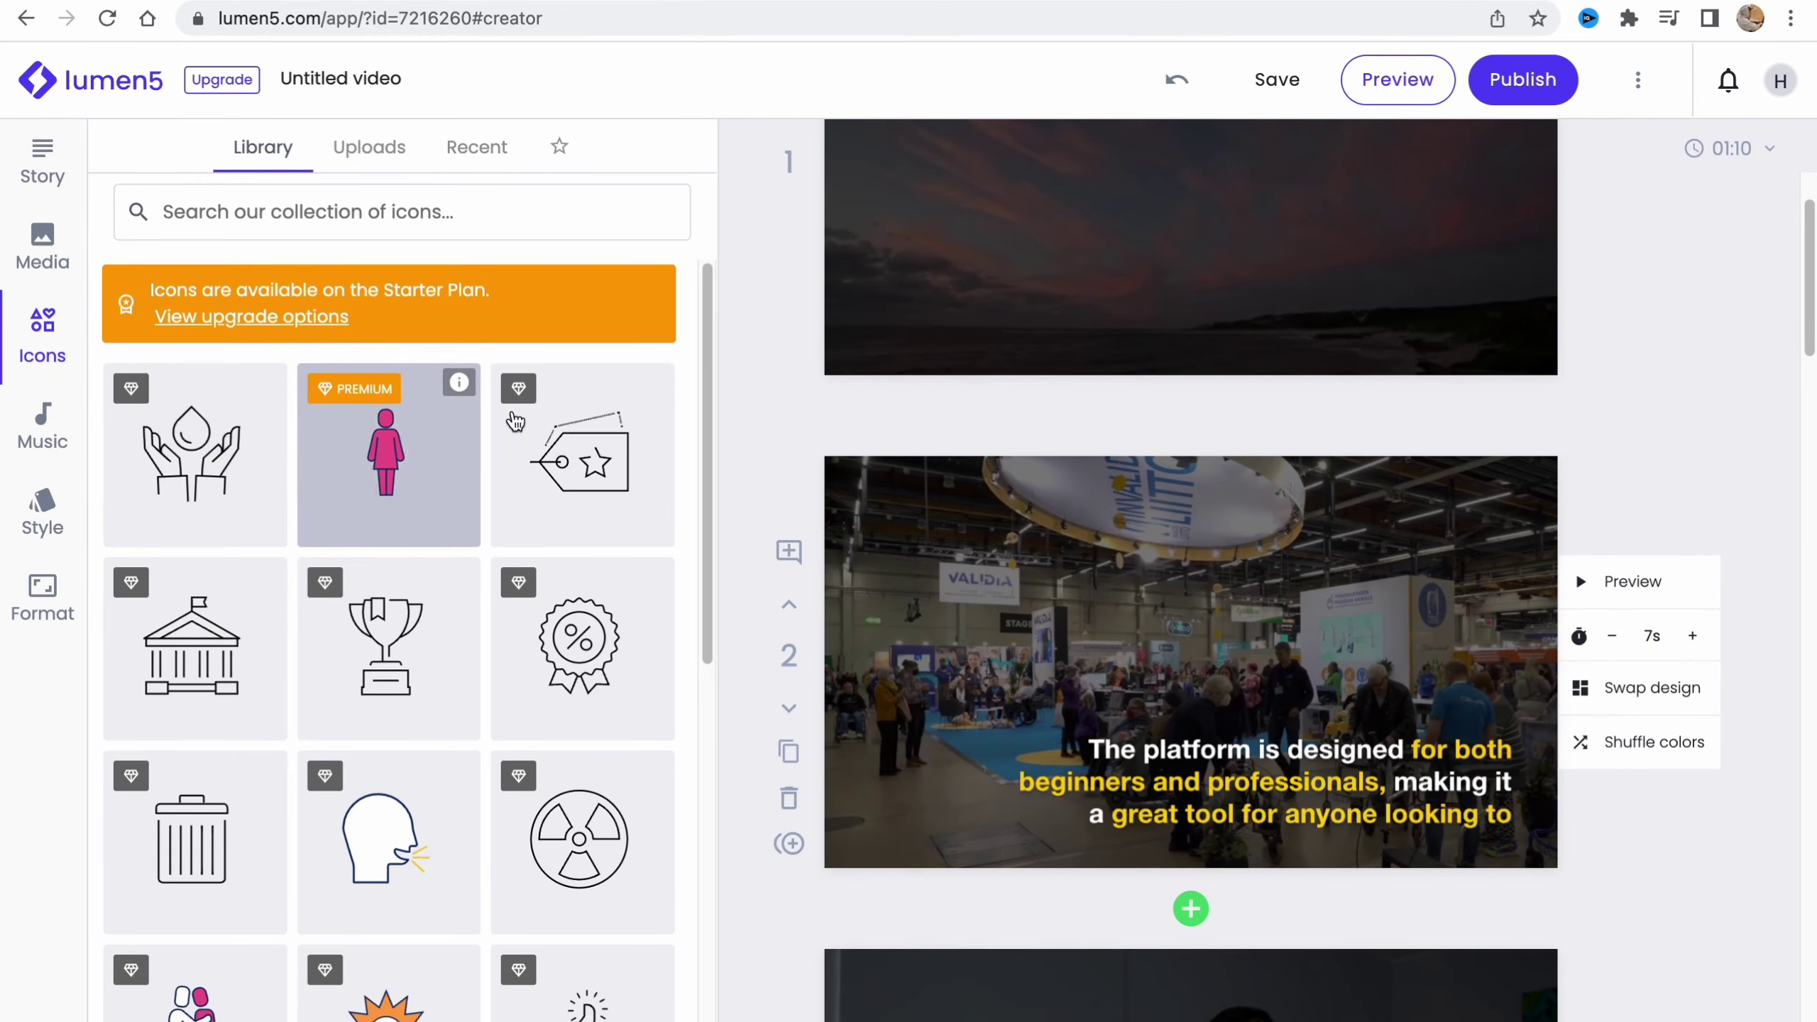
{"action": "scroll", "coordinate": [565, 752], "scroll_direction": "down", "scroll_amount": 5}
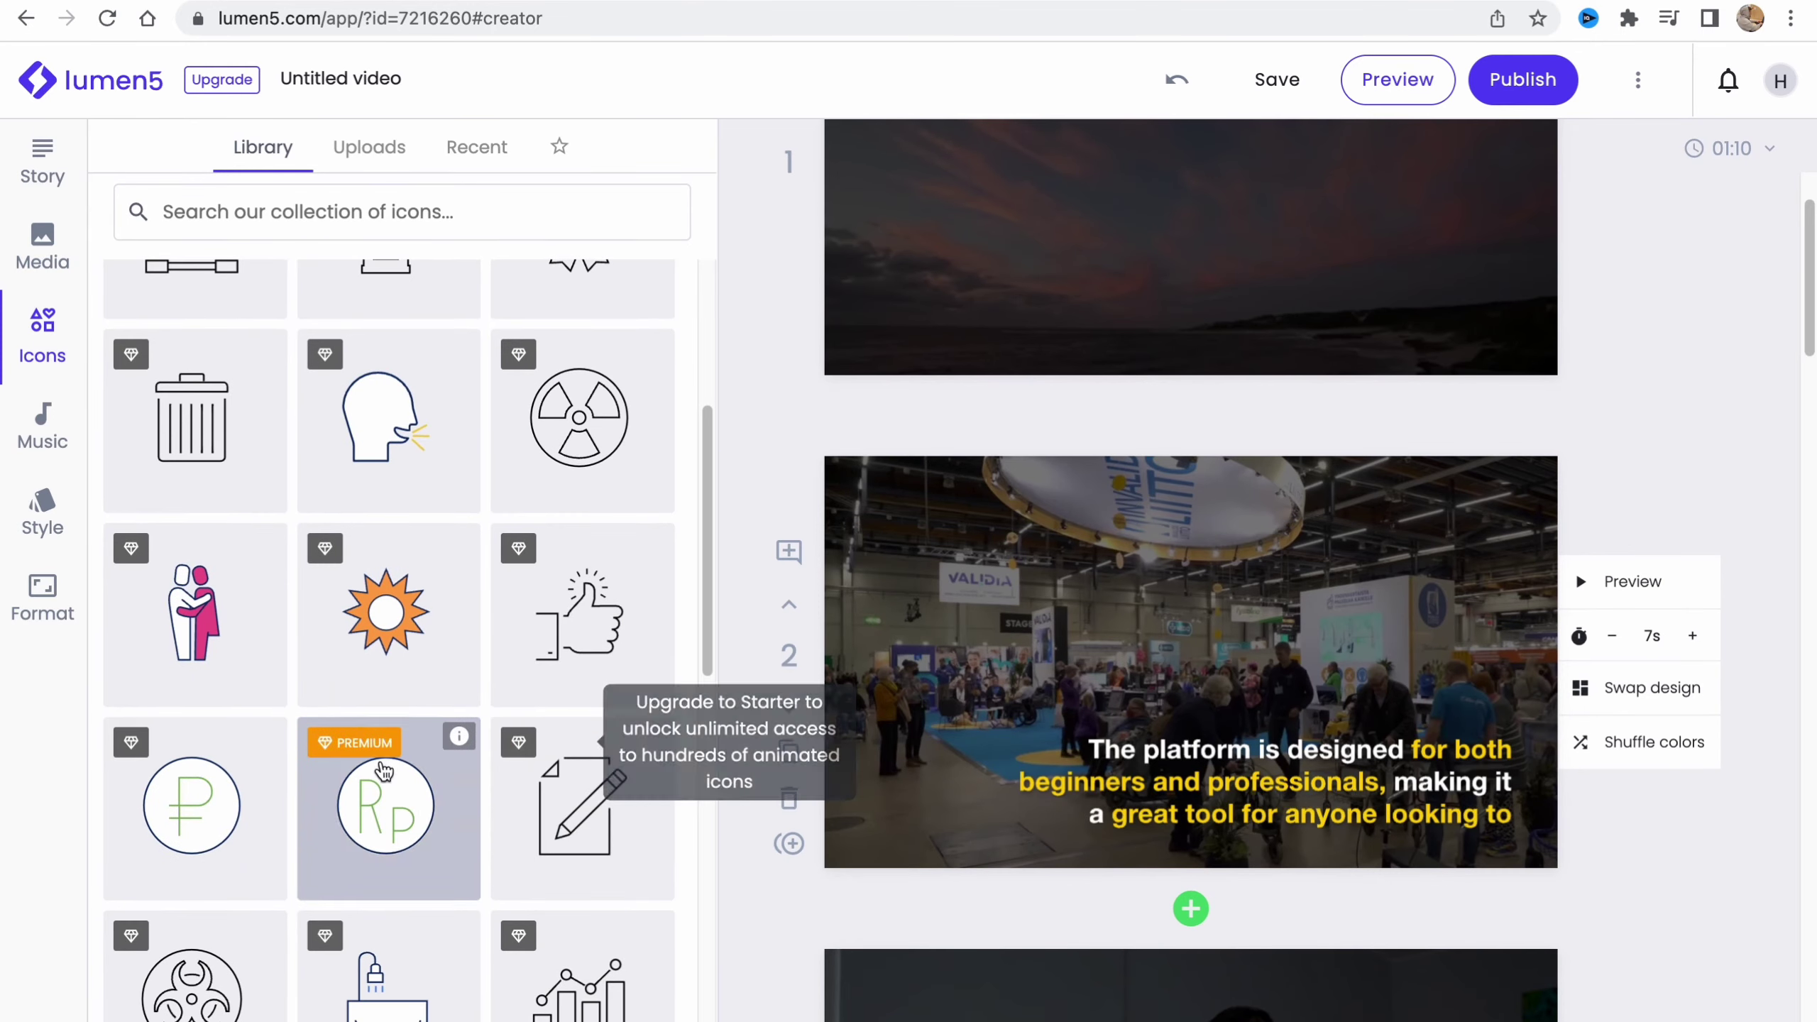
{"action": "scroll", "coordinate": [384, 769], "scroll_direction": "down", "scroll_amount": 8}
{"action": "scroll", "coordinate": [361, 645], "scroll_direction": "up", "scroll_amount": 5}
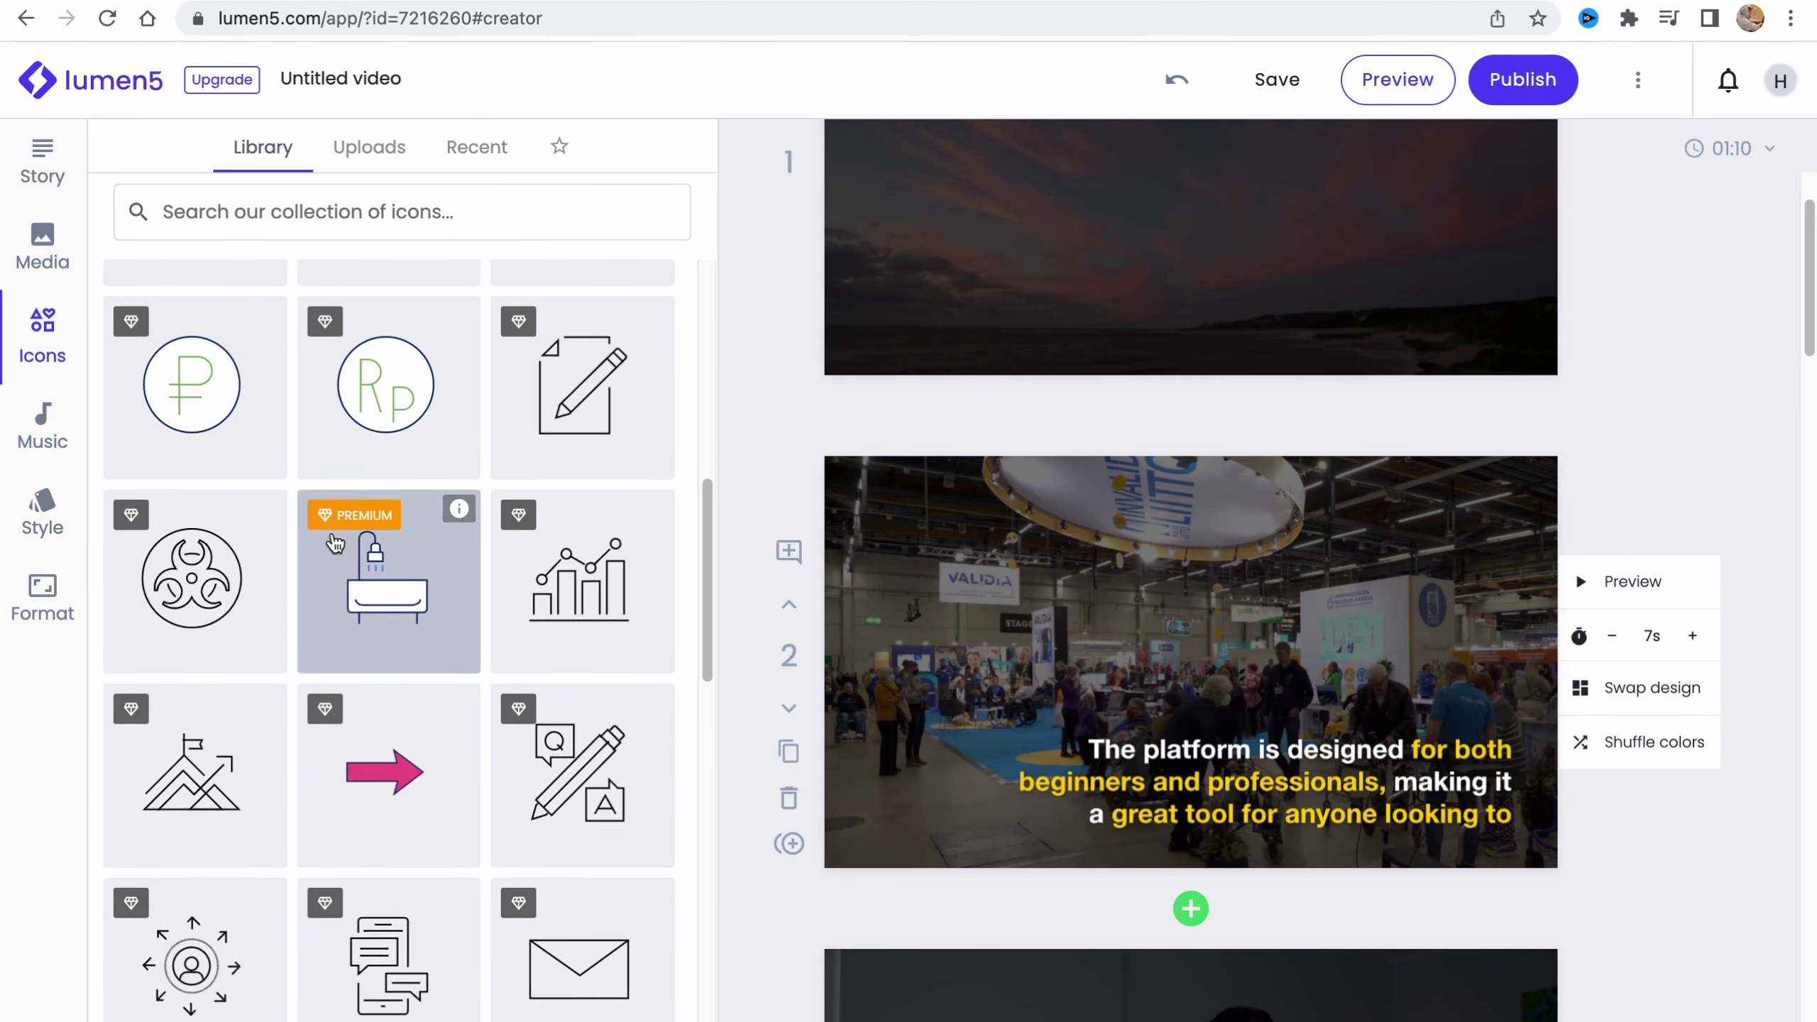
{"action": "left_click", "coordinate": [335, 544]}
{"action": "left_click", "coordinate": [369, 147]}
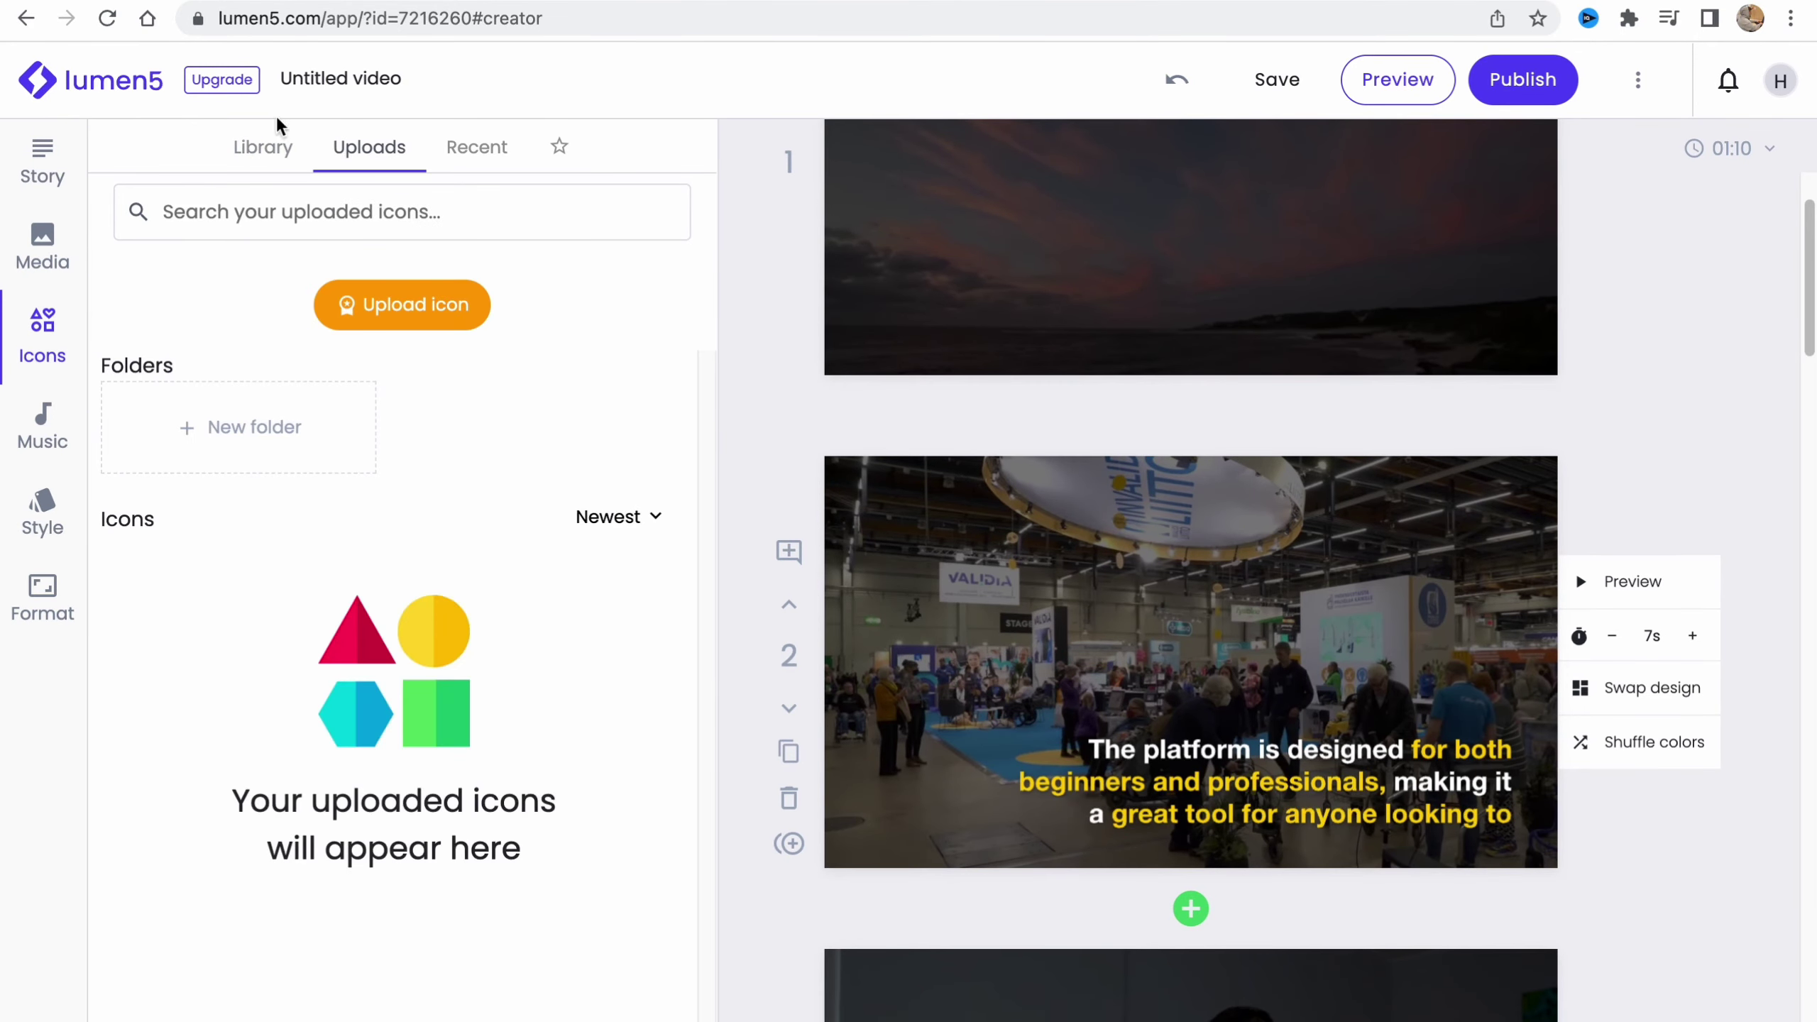
{"action": "left_click", "coordinate": [267, 152]}
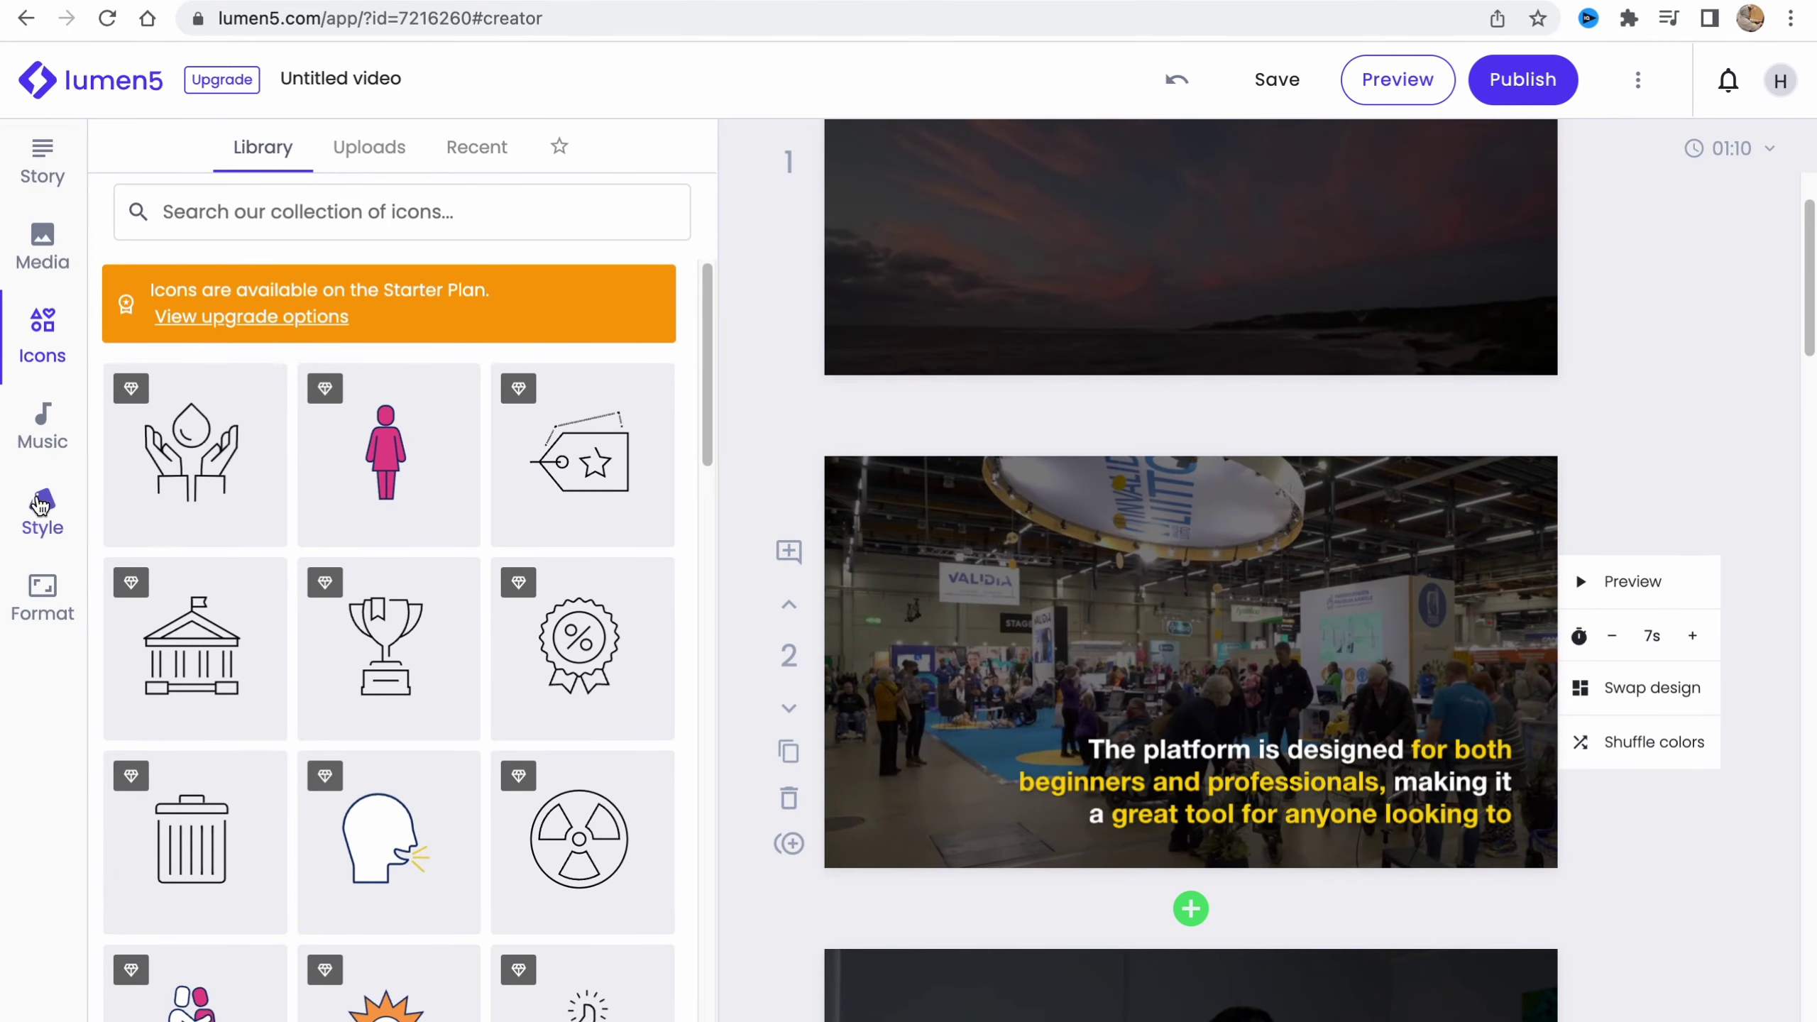
- Listen to the track Energetic Future Bass Intro and apply it as the video's background music
{"action": "left_click", "coordinate": [35, 434]}
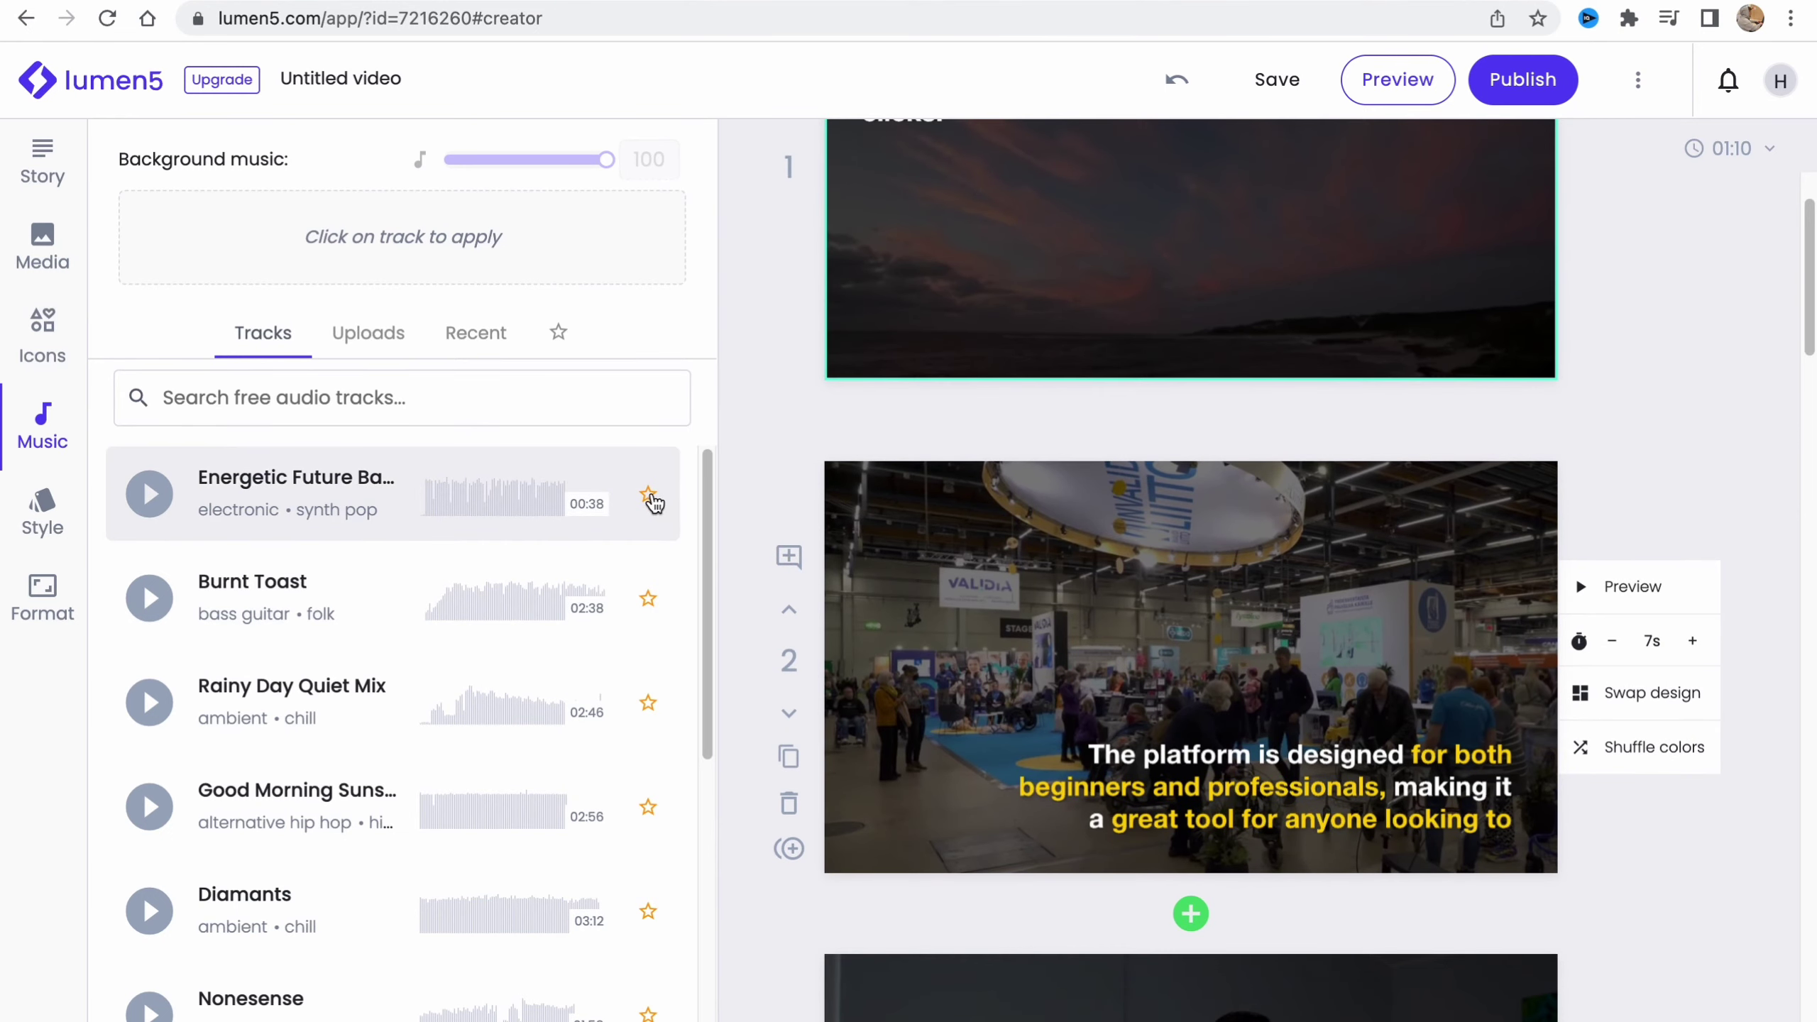
{"action": "left_click", "coordinate": [164, 498]}
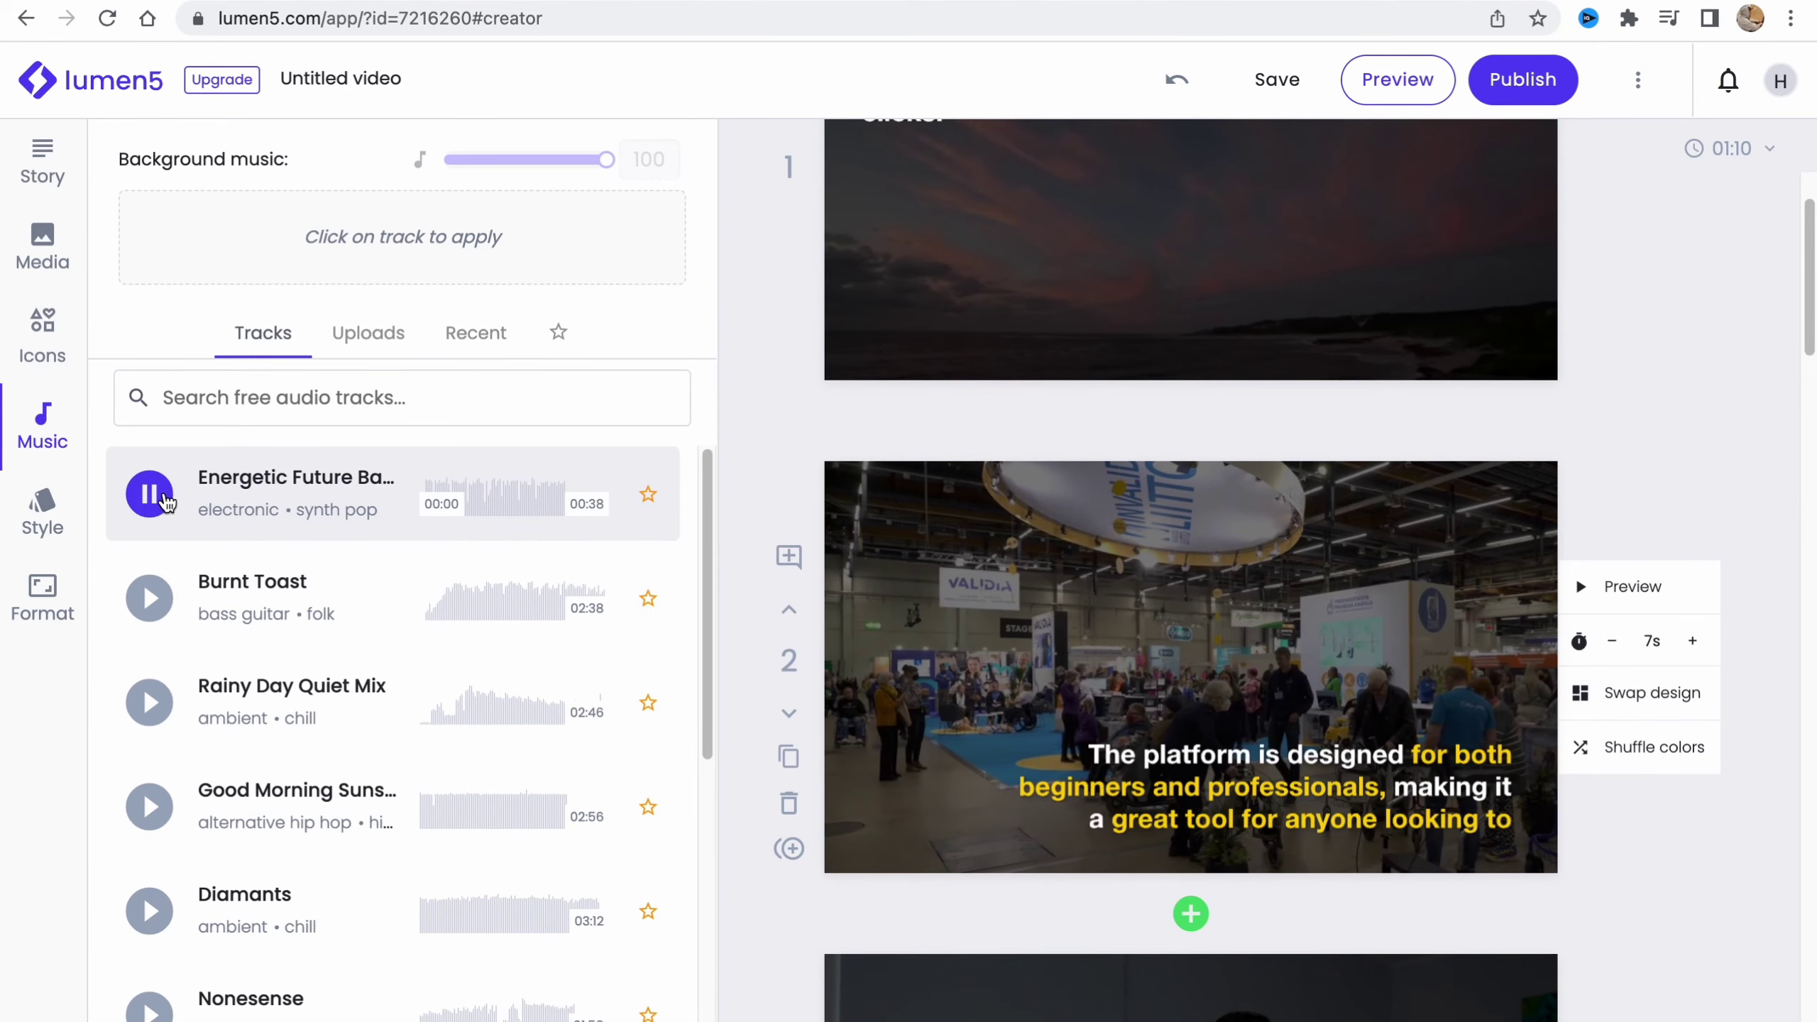
{"action": "left_click", "coordinate": [165, 499]}
{"action": "left_click", "coordinate": [288, 504]}
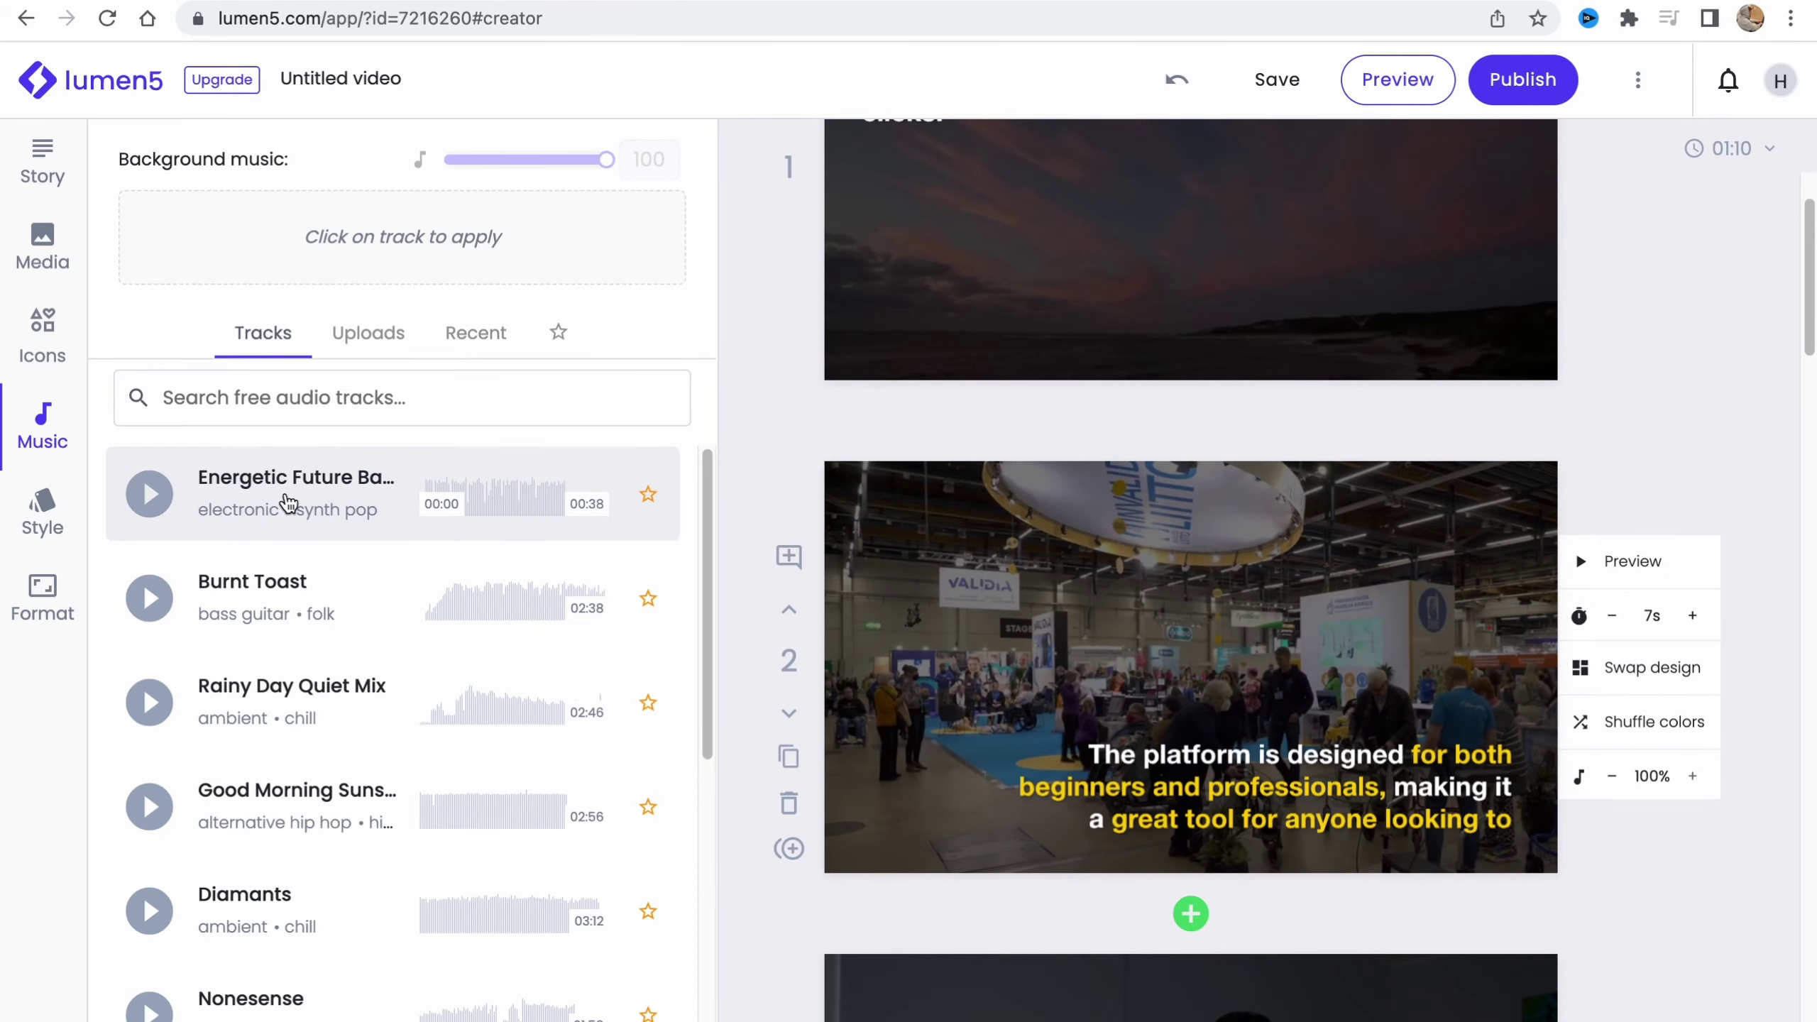
- Change the video's color palette to Spring Bloom
{"action": "left_click", "coordinate": [42, 509]}
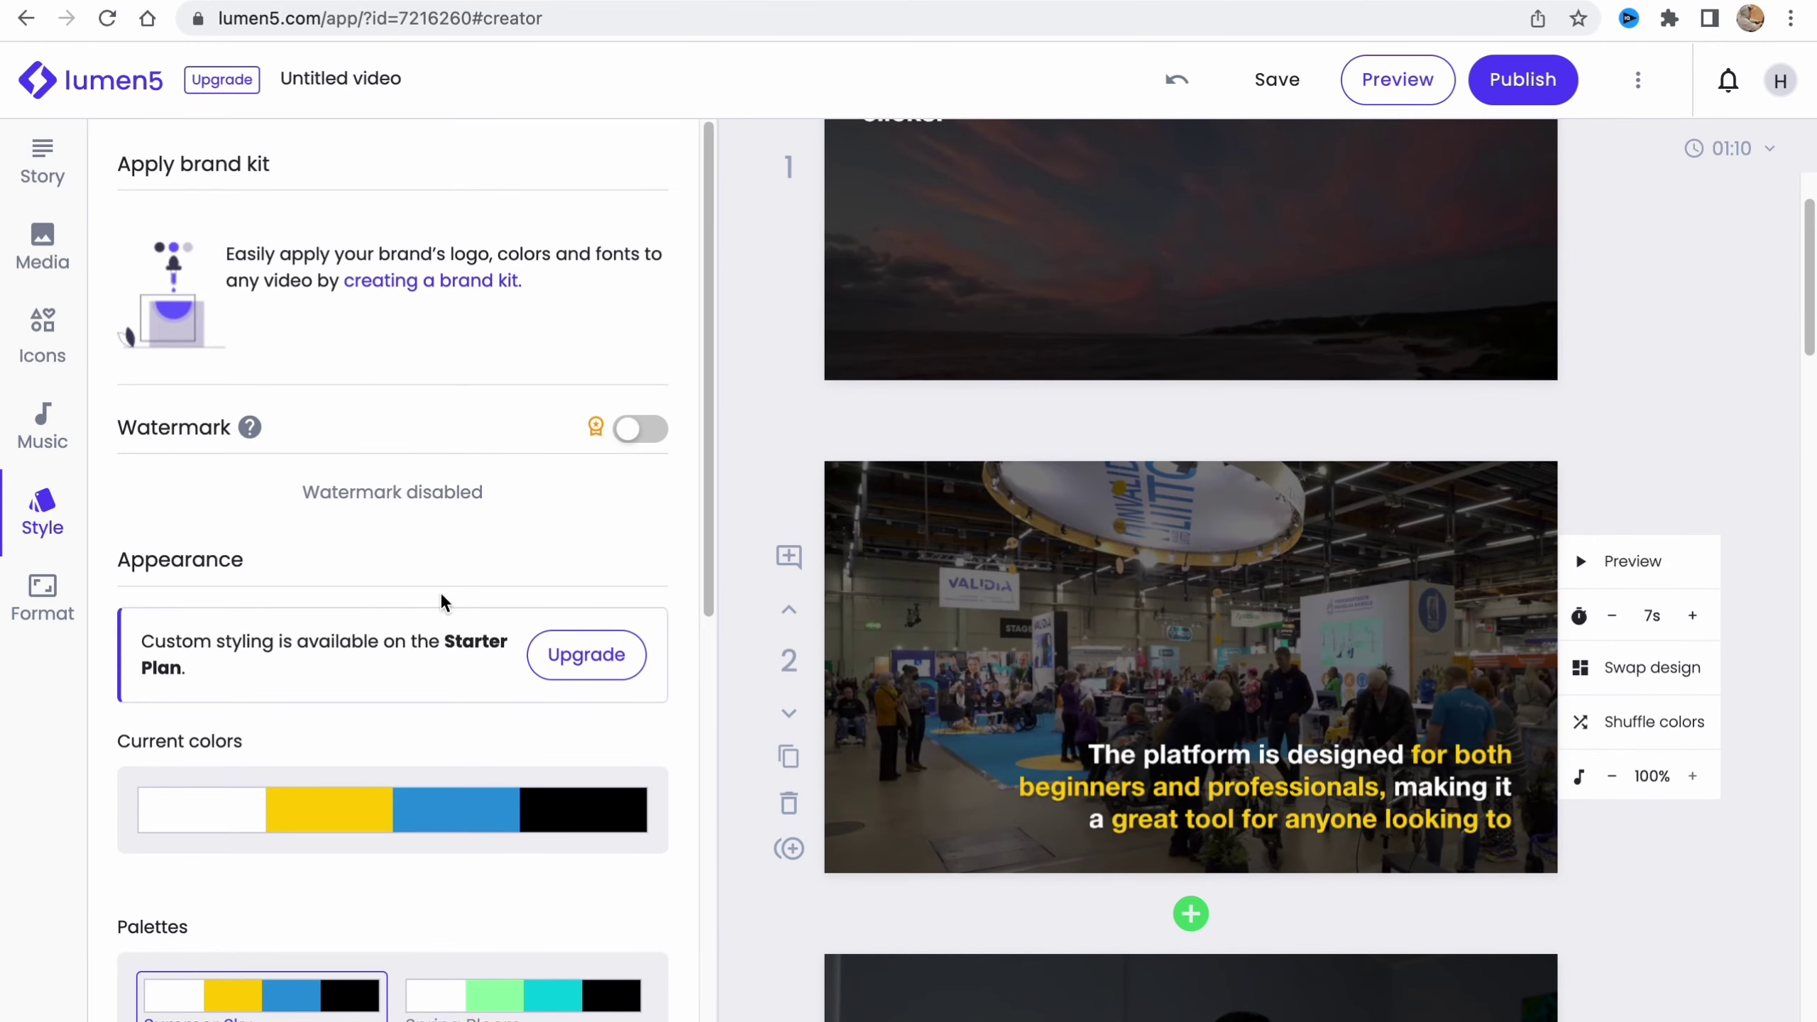
{"action": "scroll", "coordinate": [470, 598], "scroll_direction": "down", "scroll_amount": 6}
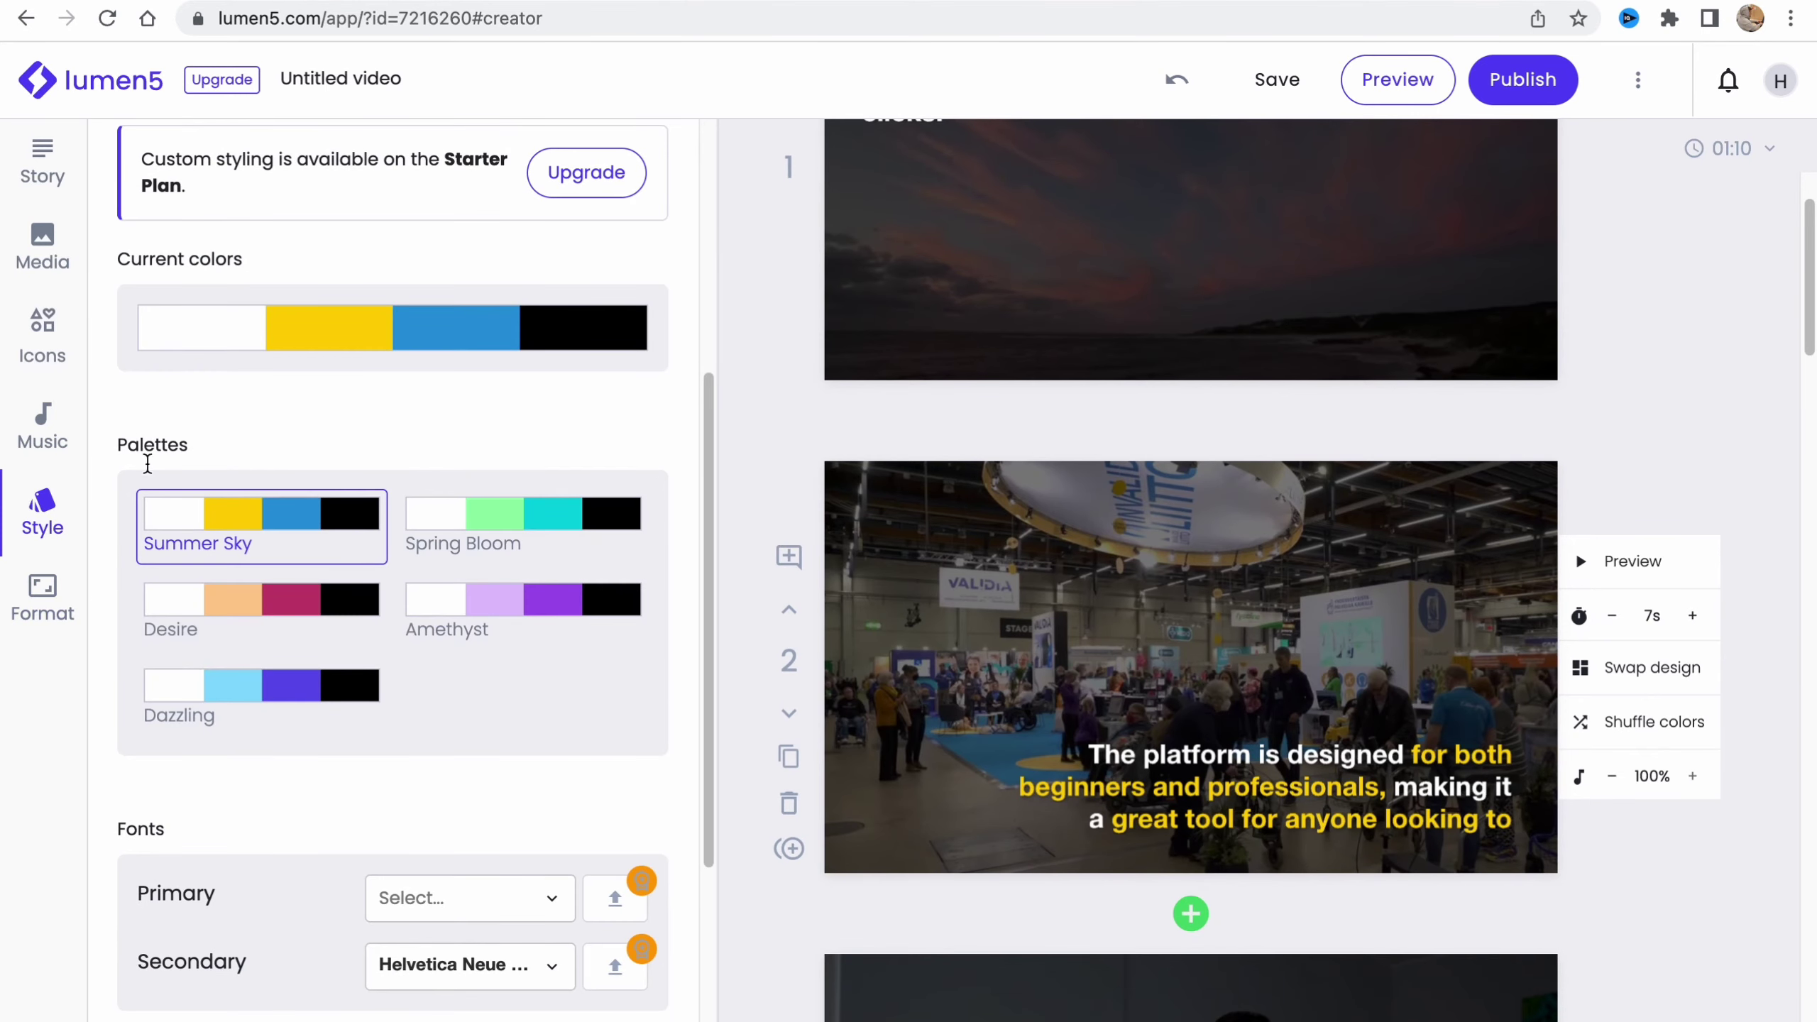
{"action": "left_click", "coordinate": [500, 516]}
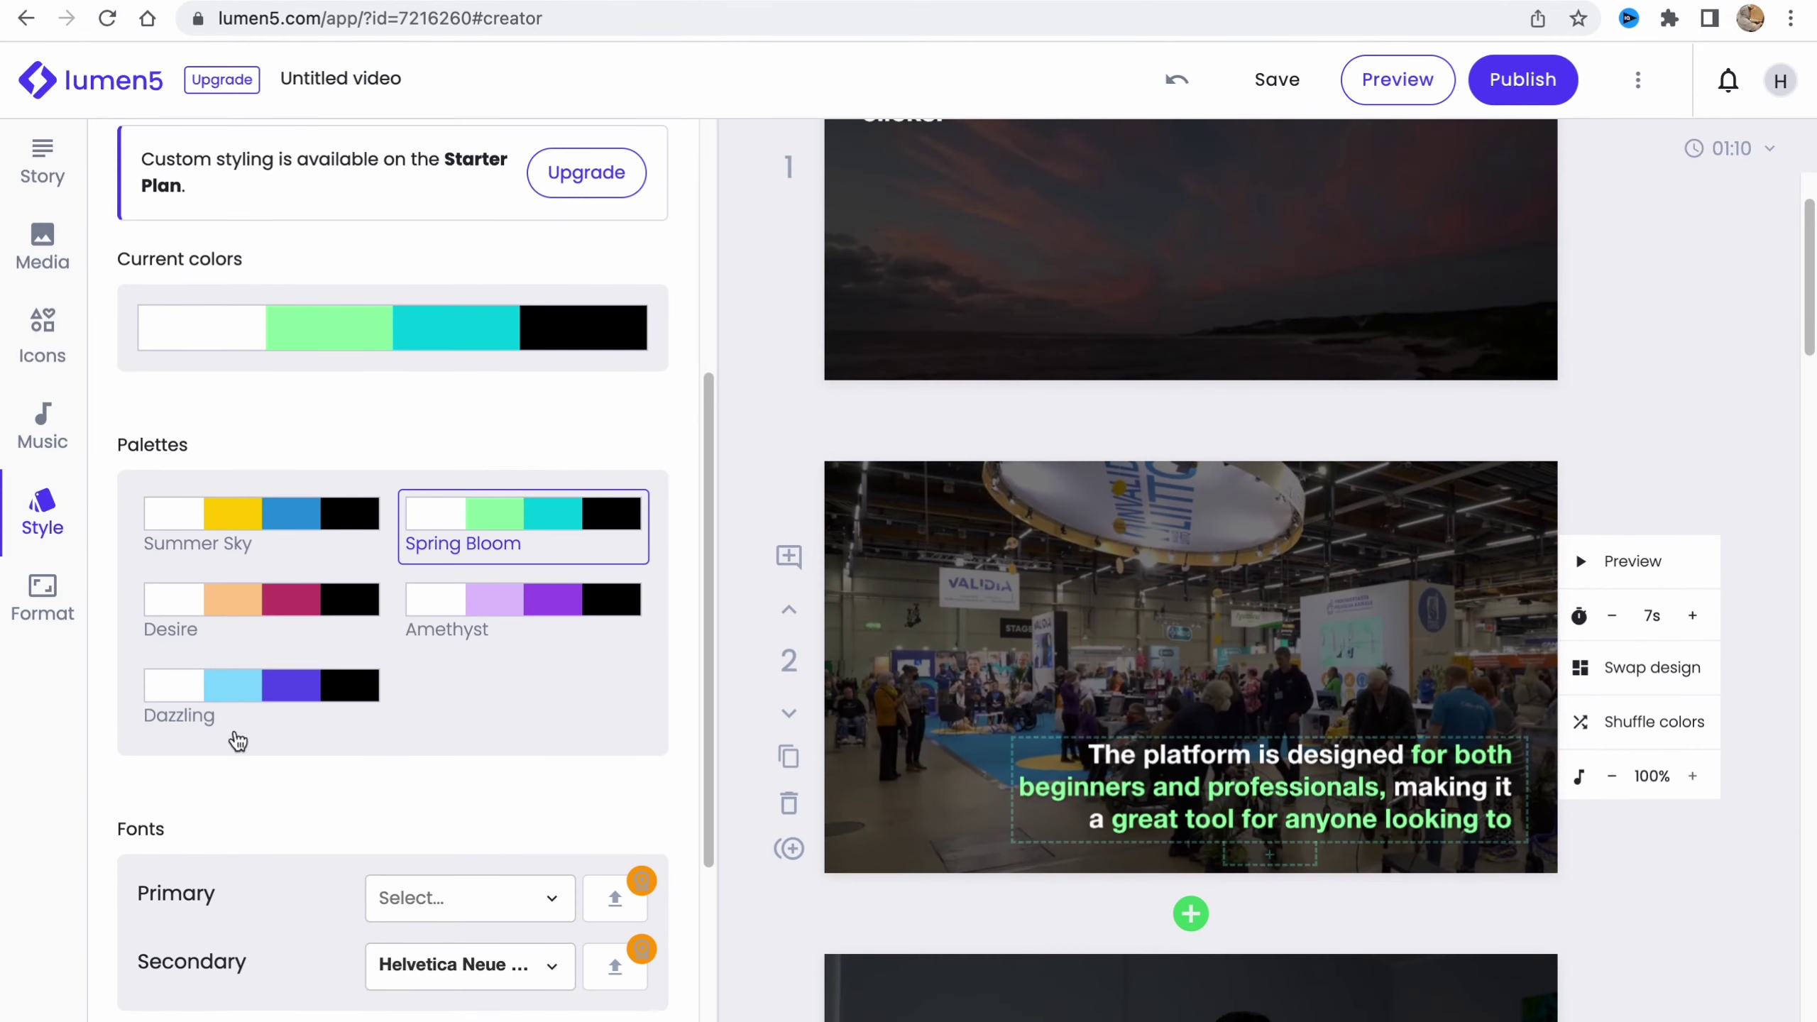
- Try the Square 1:1 video format, then return to the Landscape 16:9 format
{"action": "left_click", "coordinate": [42, 594]}
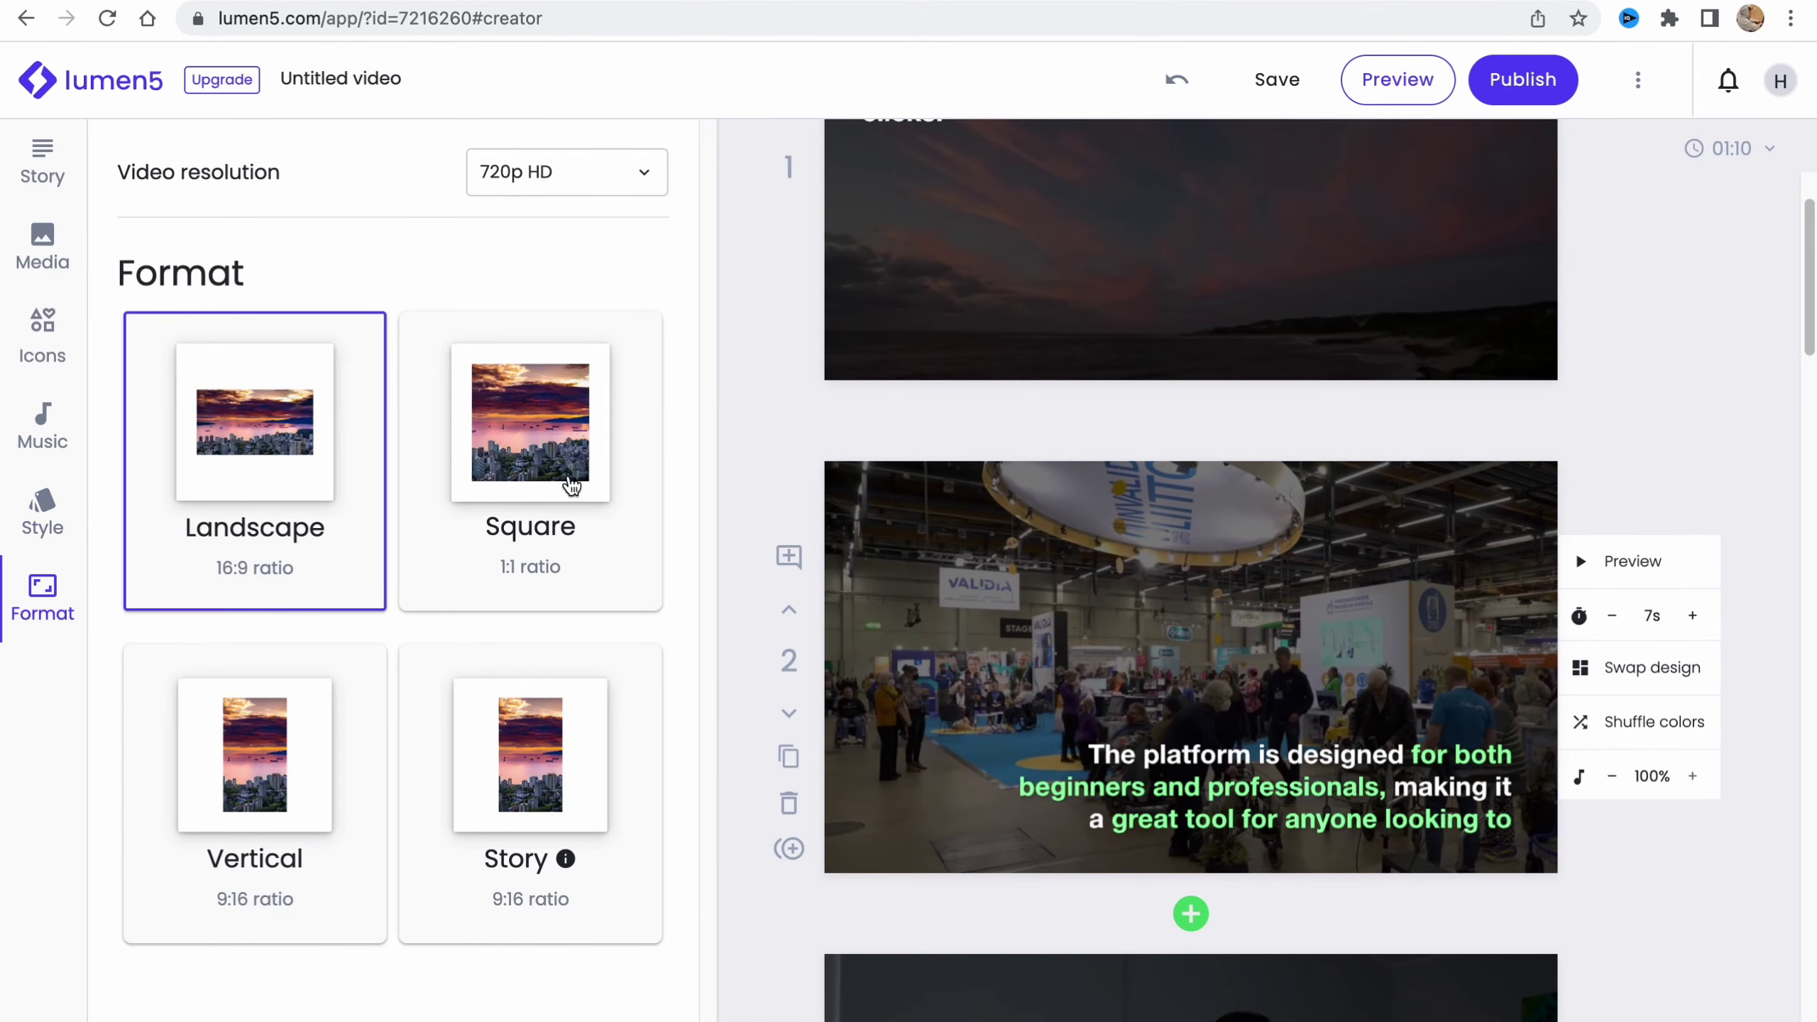
{"action": "left_click", "coordinate": [538, 455]}
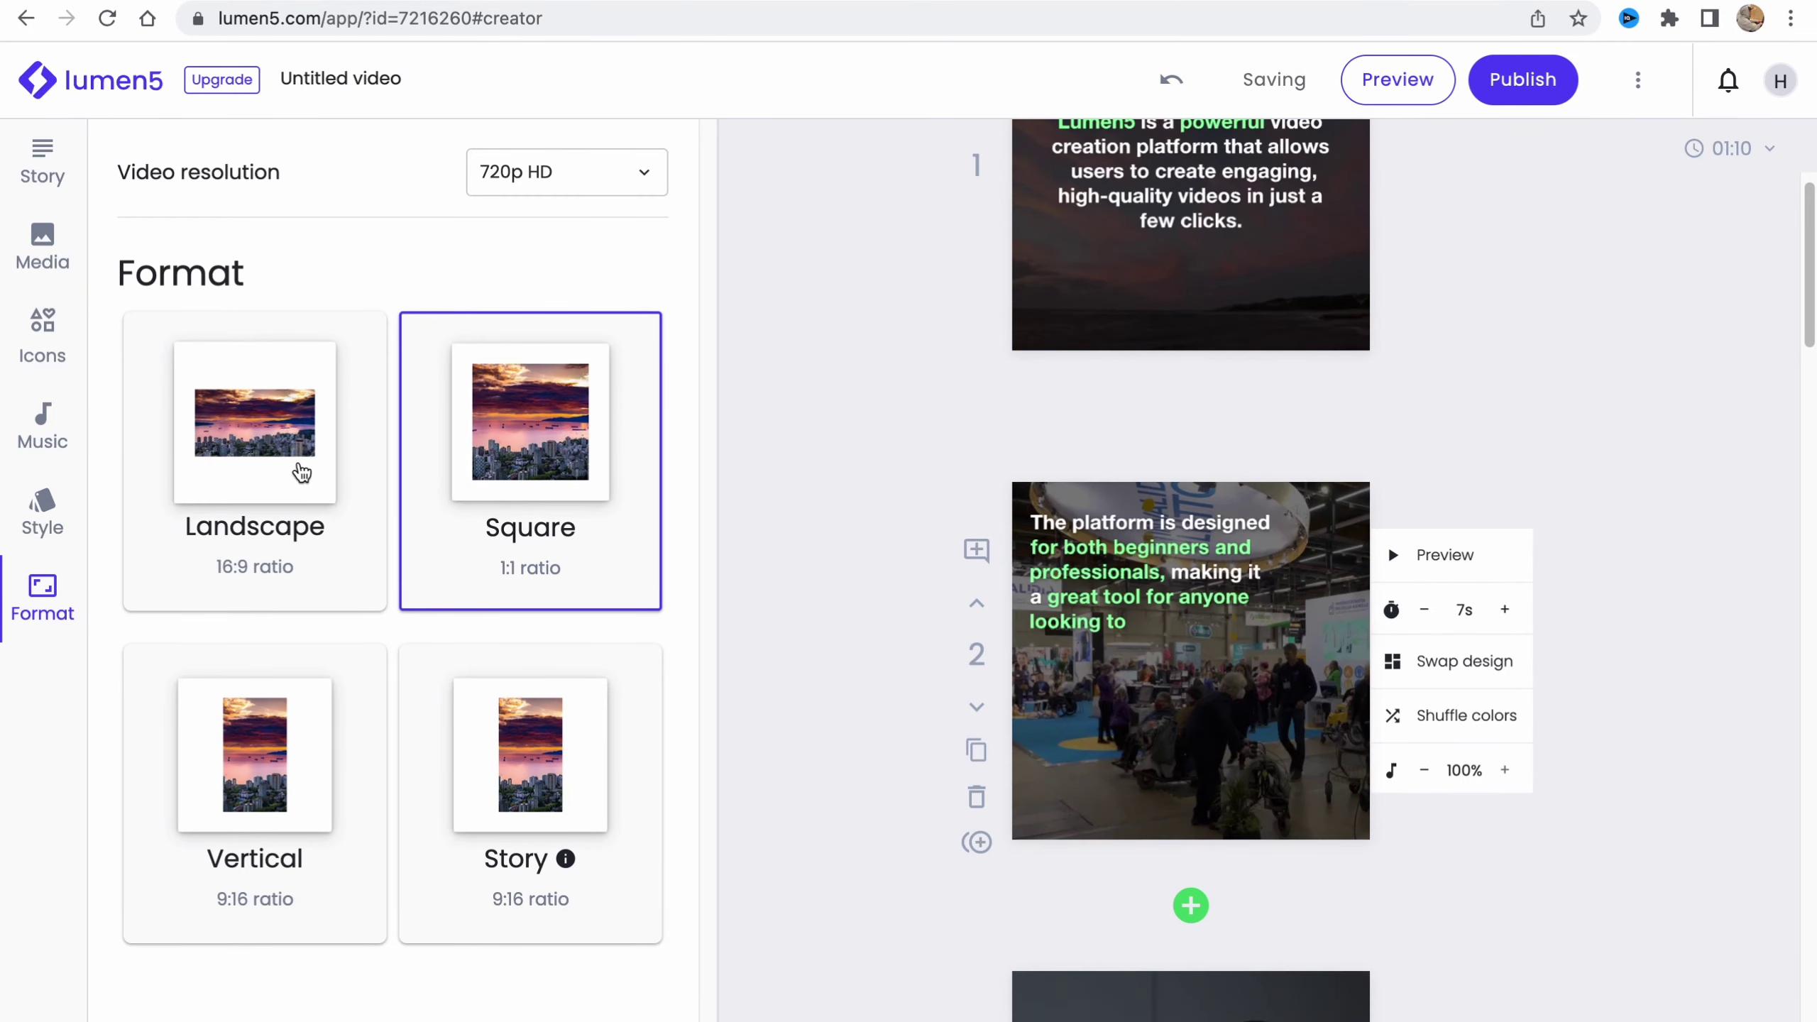
{"action": "left_click", "coordinate": [254, 487]}
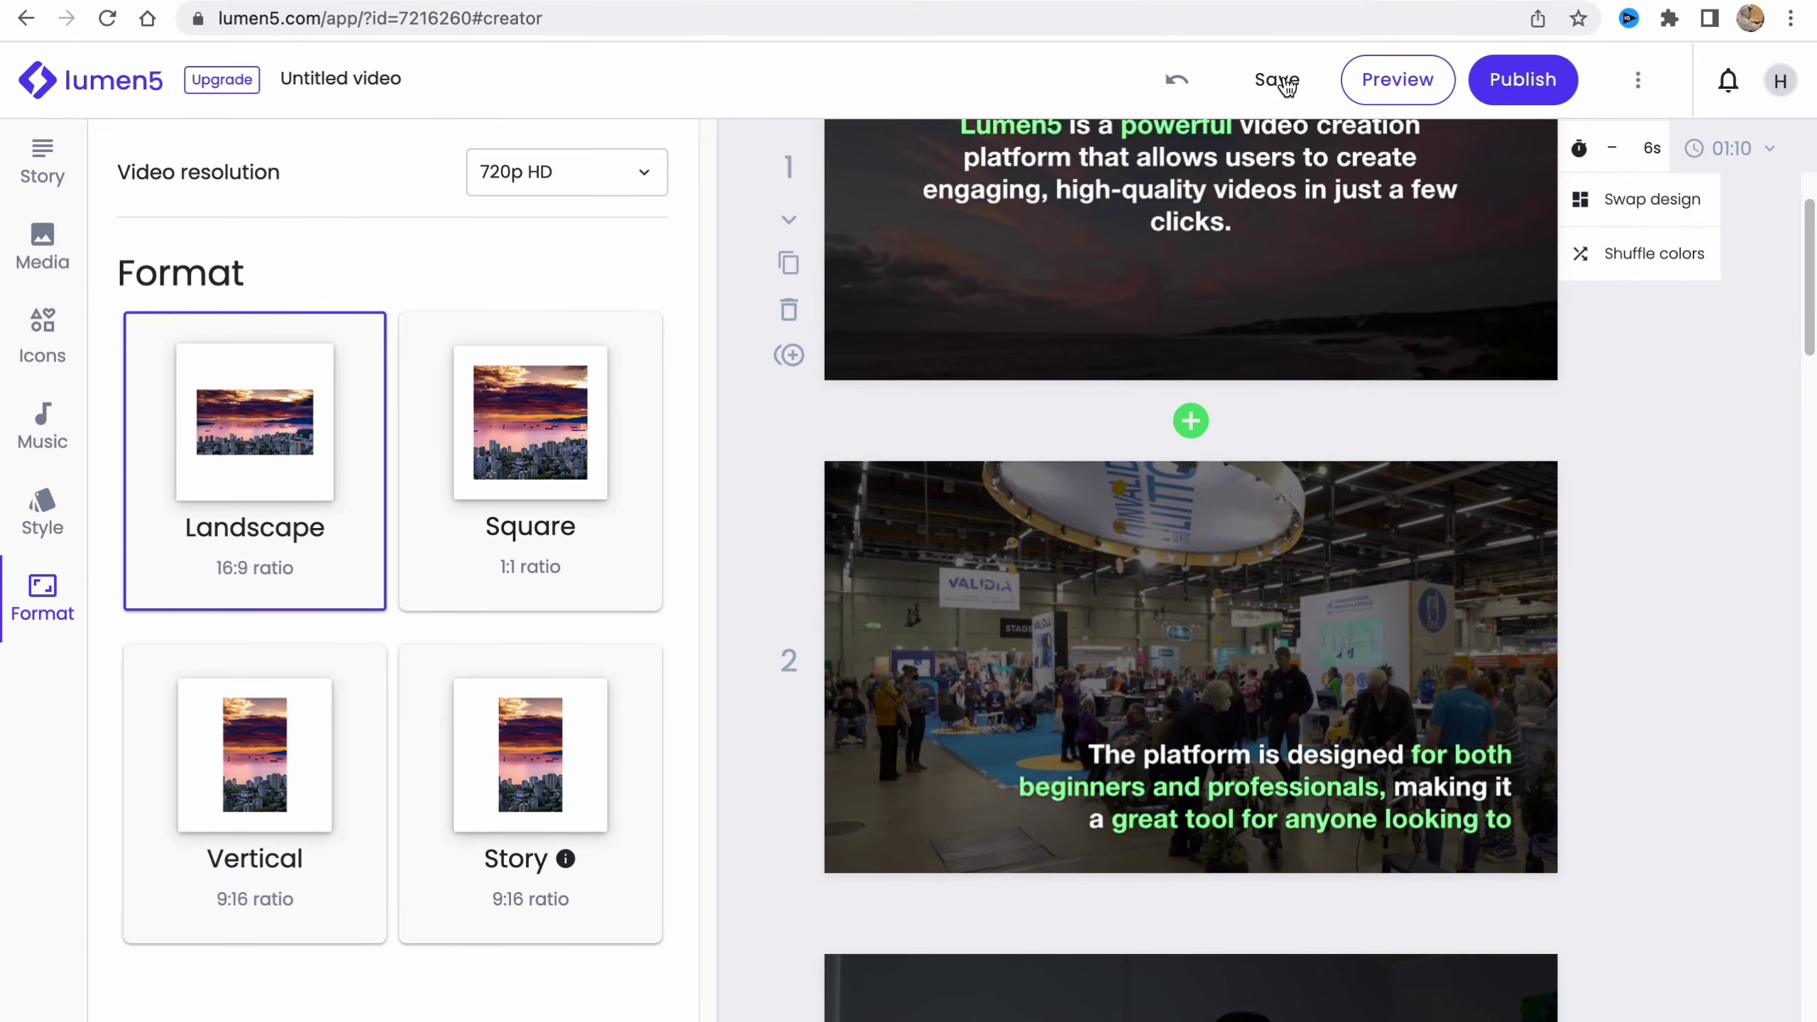
- Preview the whole video through its first scenes and close the preview
{"action": "left_click", "coordinate": [1389, 80]}
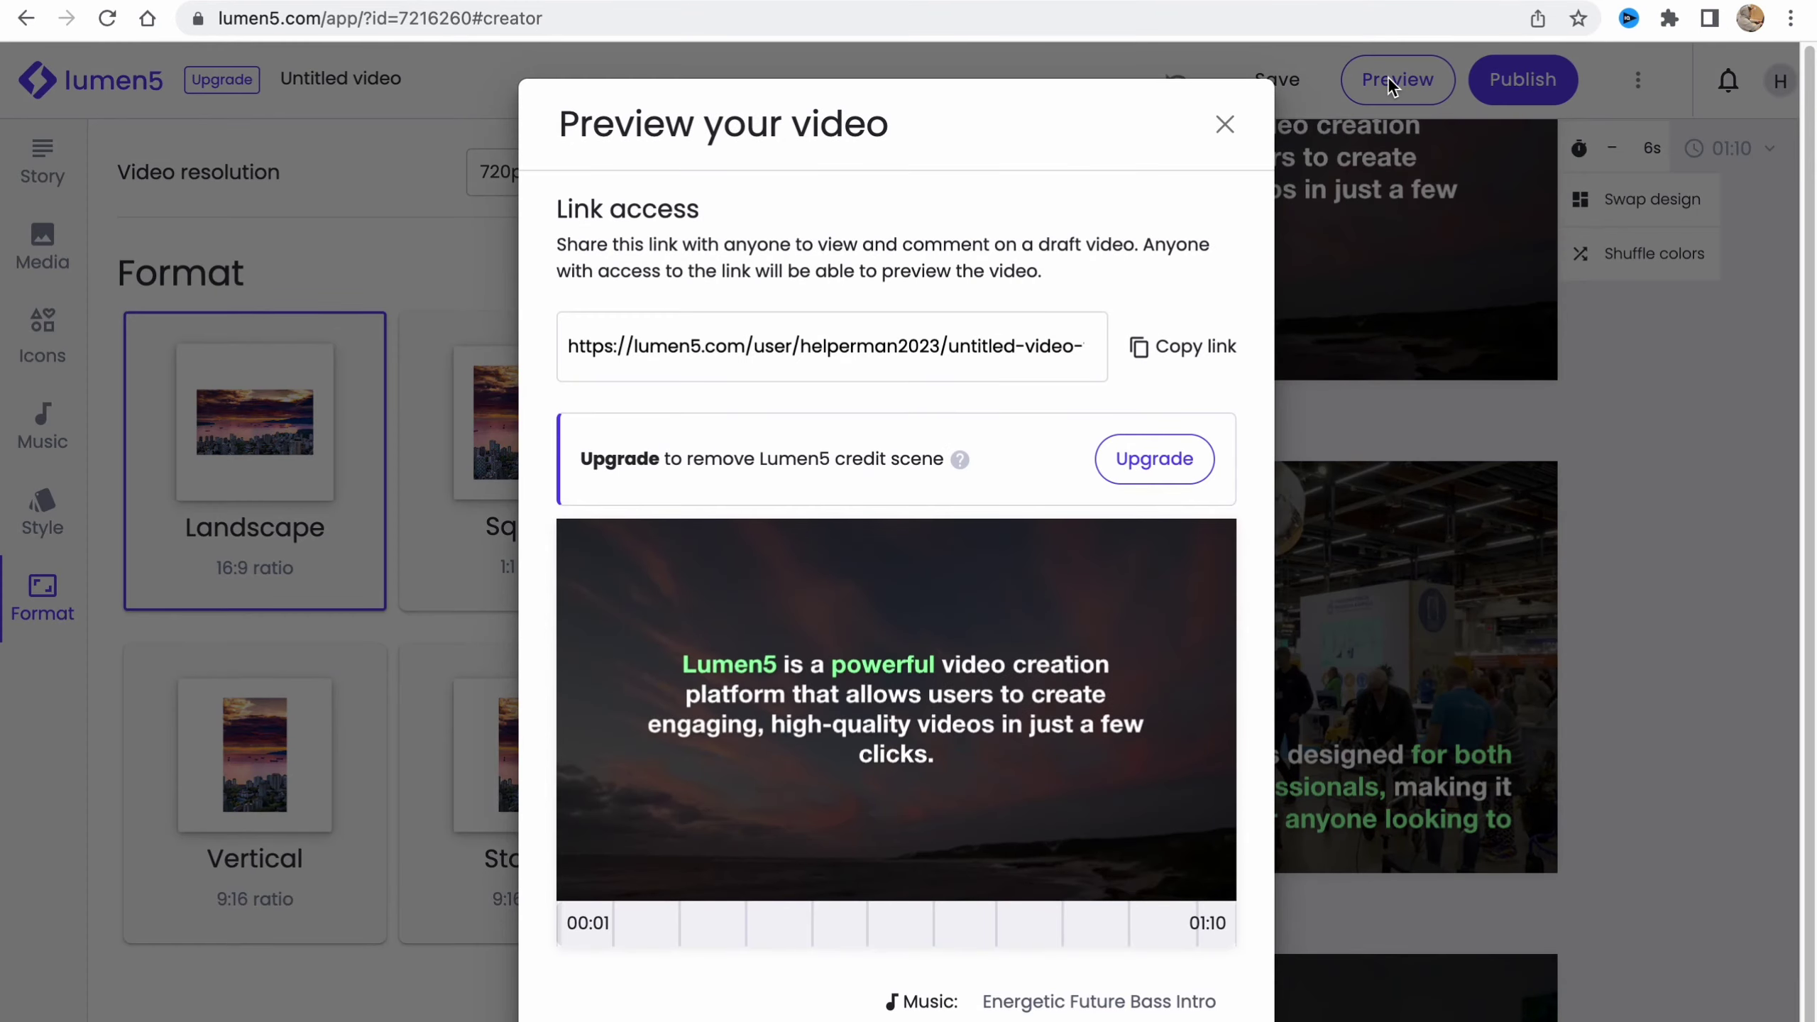
{"action": "key", "text": "XF86AudioMute"}
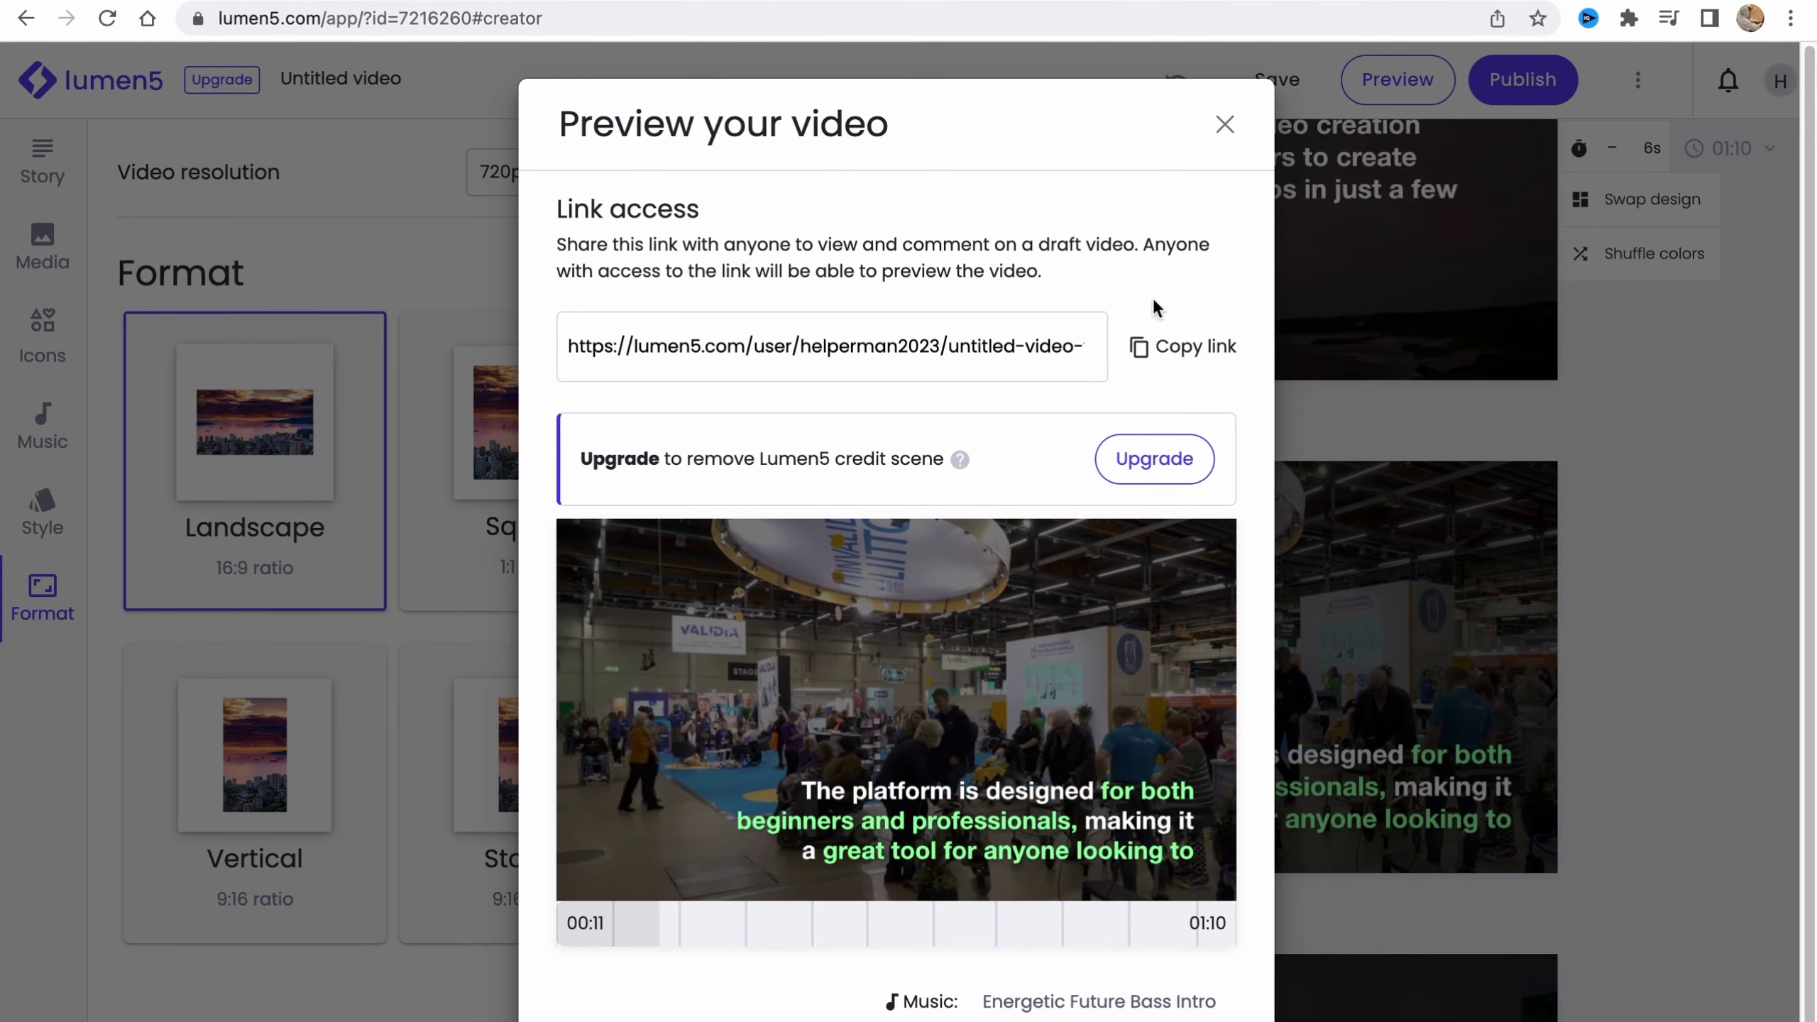
{"action": "left_click", "coordinate": [1224, 124]}
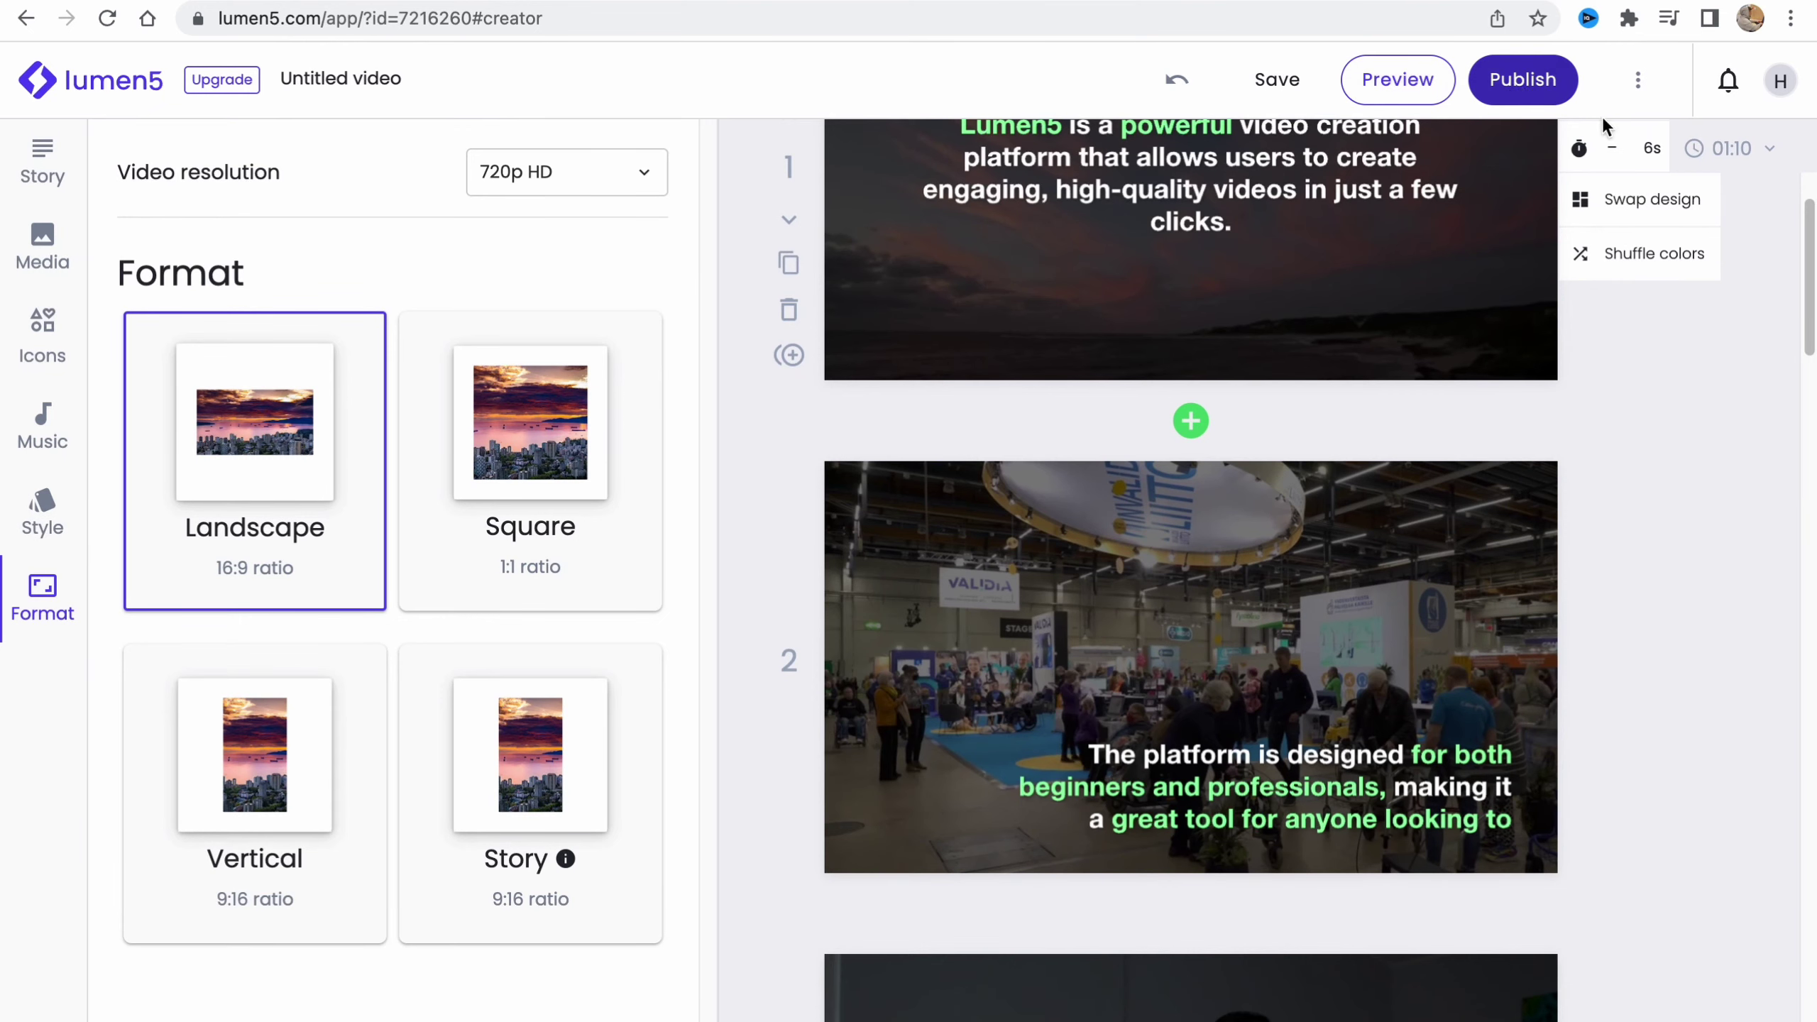
- Publish the video to start its rendering and view its download and sharing options
{"action": "left_click", "coordinate": [1541, 82]}
{"action": "scroll", "coordinate": [1516, 286], "scroll_direction": "up", "scroll_amount": 3}
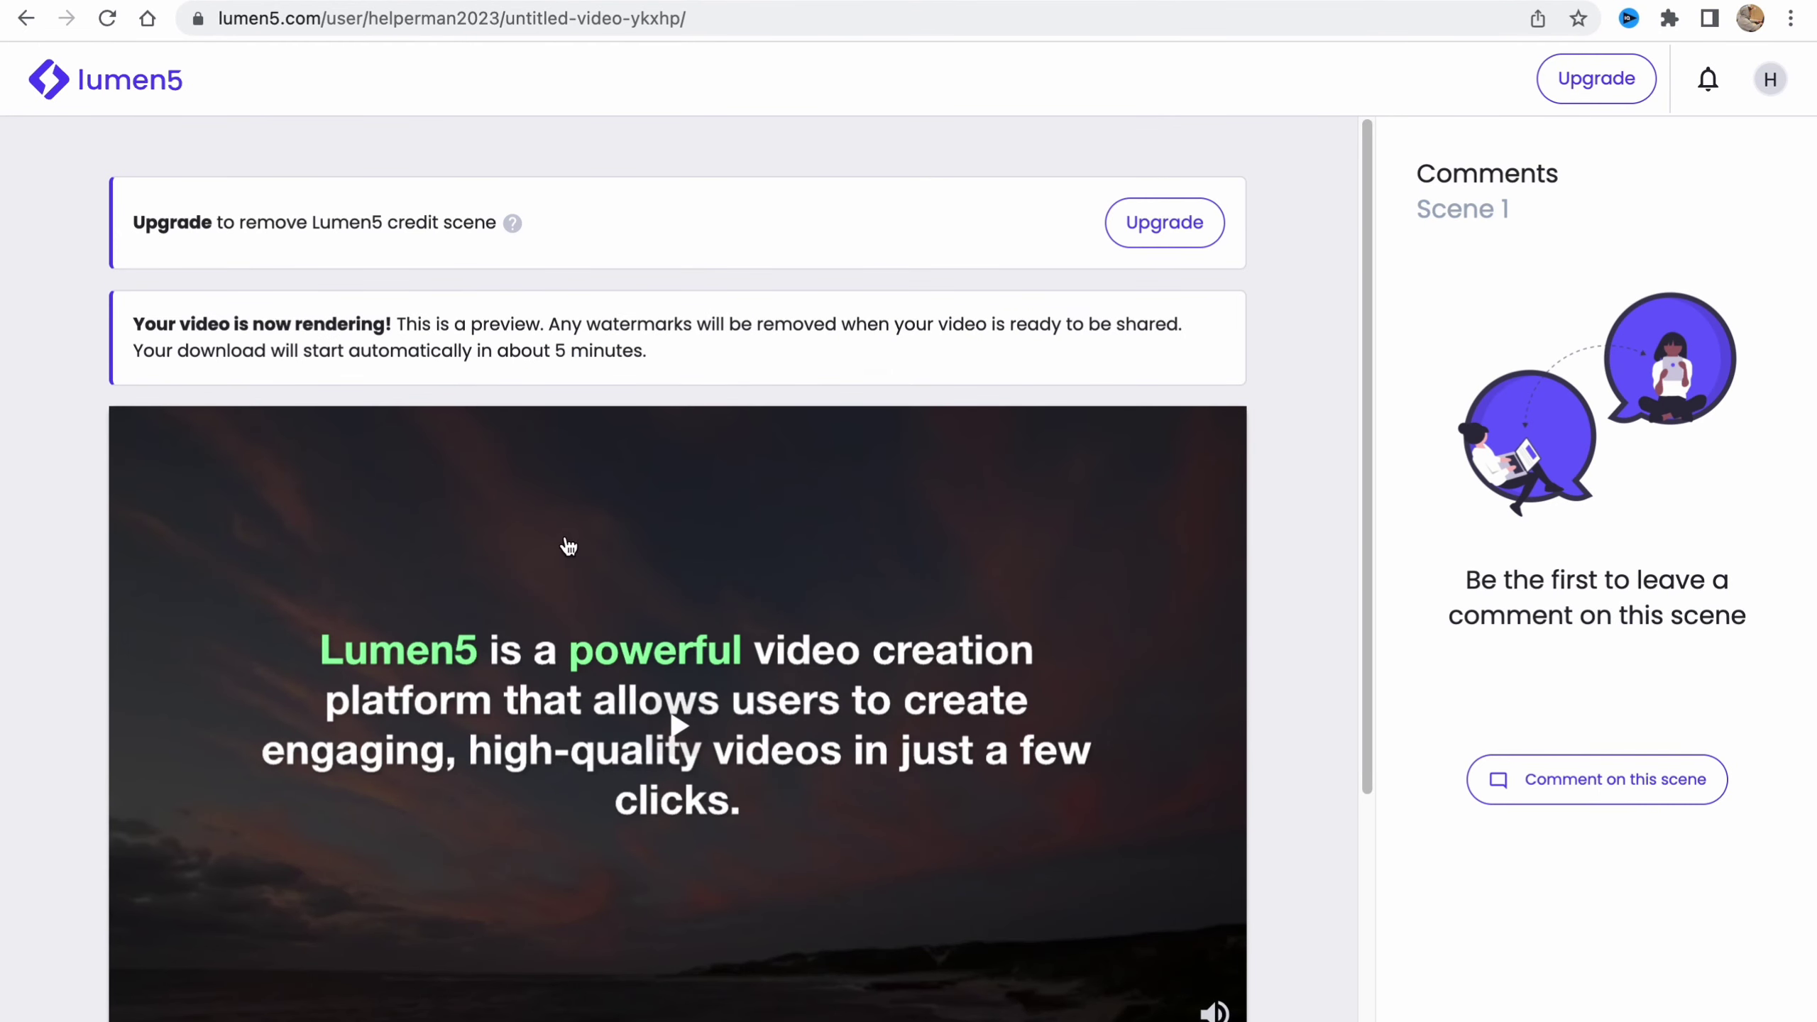
{"action": "scroll", "coordinate": [739, 698], "scroll_direction": "down", "scroll_amount": 5}
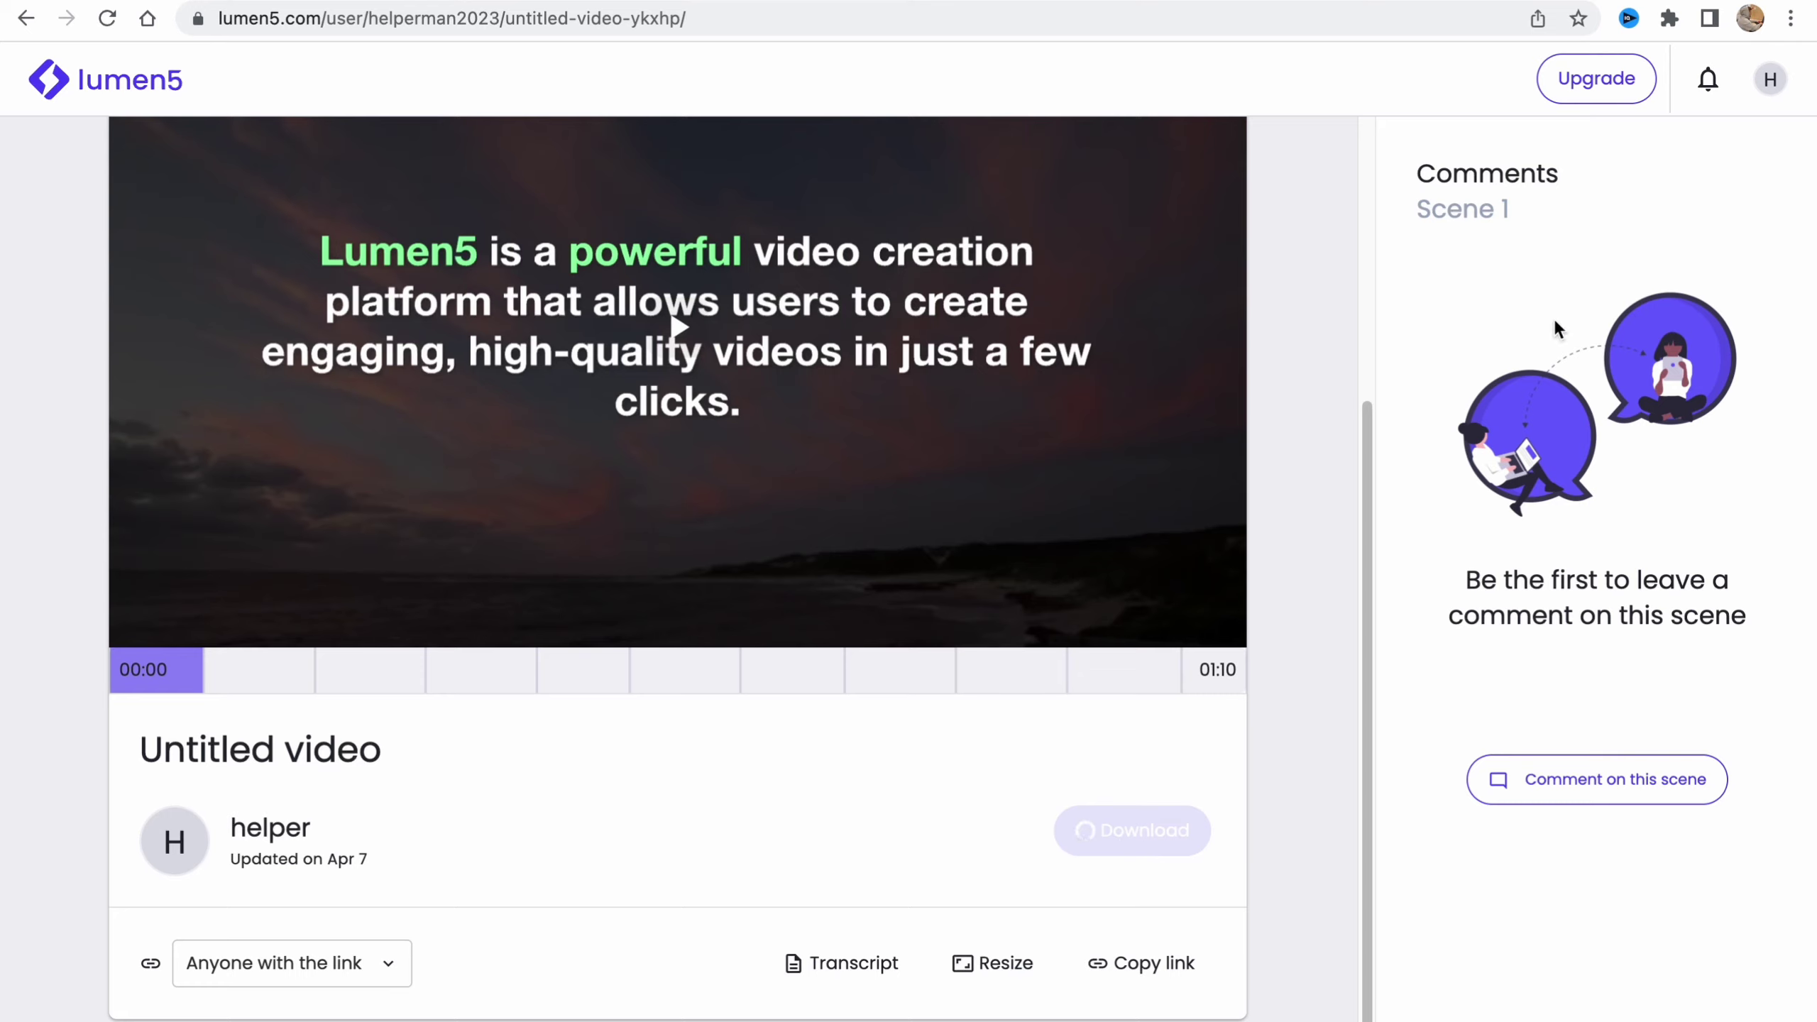
- Compare the prices and included features of the Basic, Starter, Professional, Enterprise and Community plans
{"action": "left_click", "coordinate": [1577, 90]}
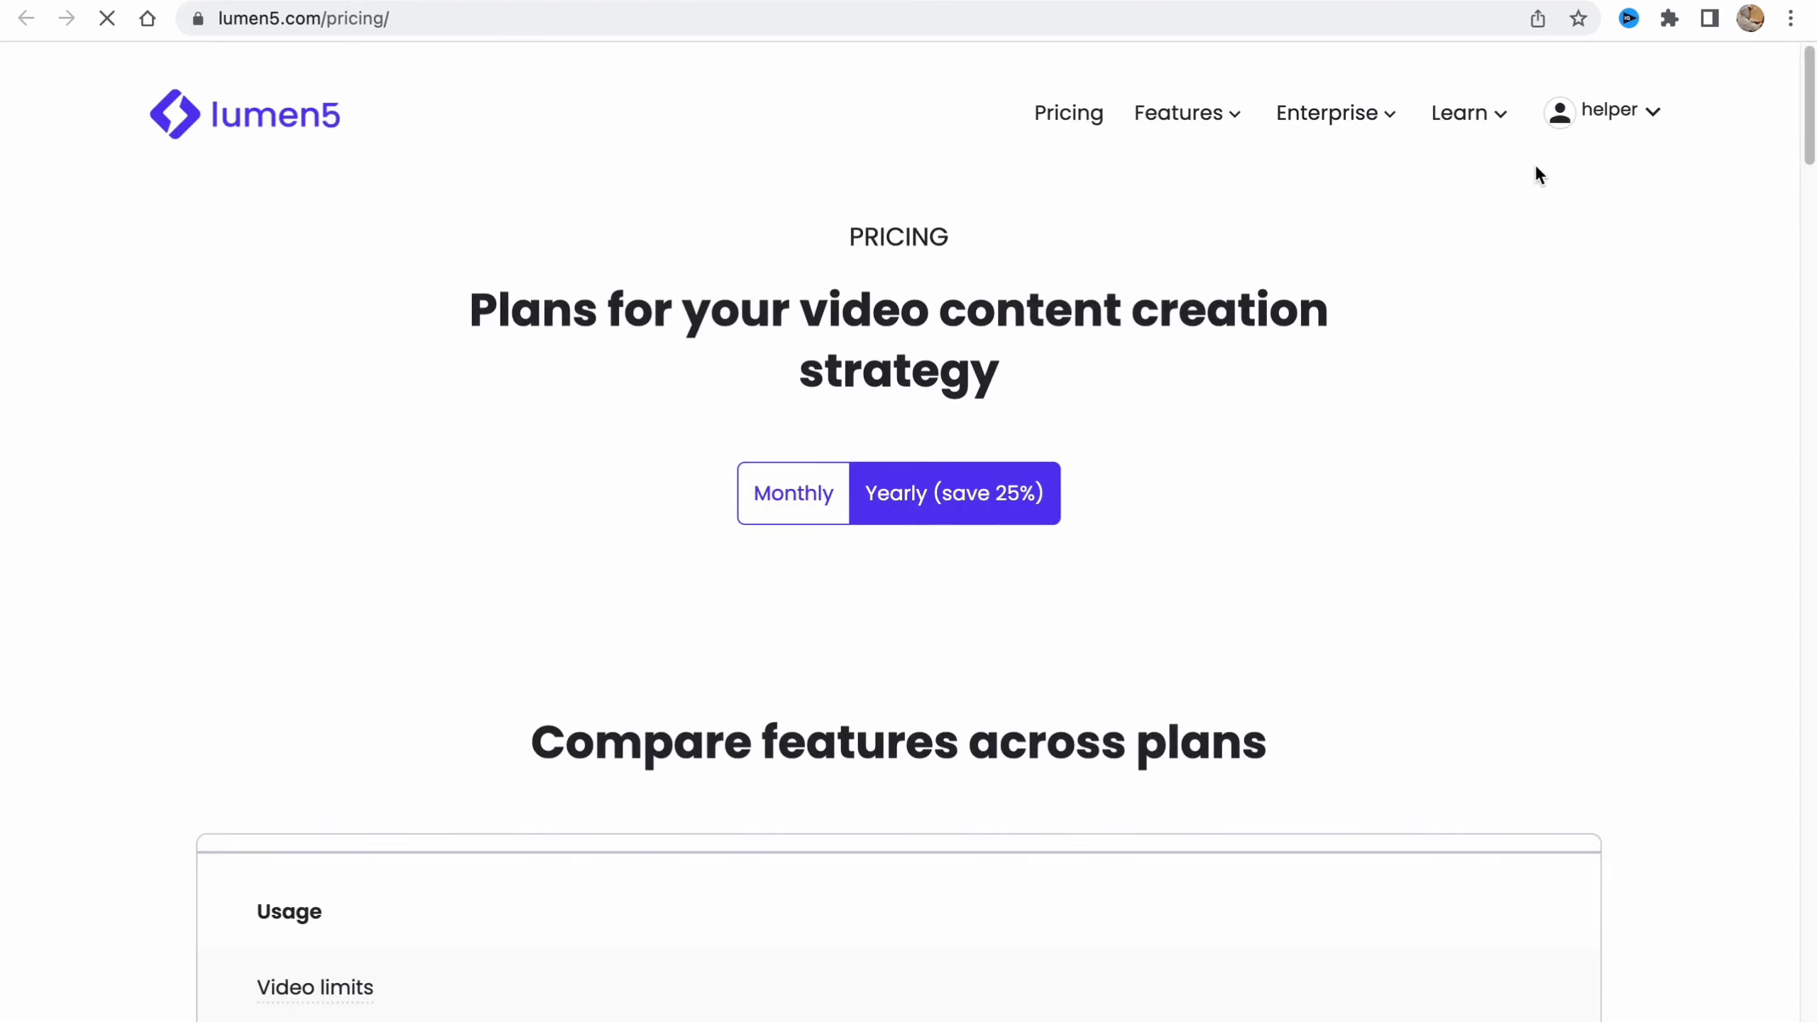
{"action": "scroll", "coordinate": [1041, 577], "scroll_direction": "down", "scroll_amount": 1}
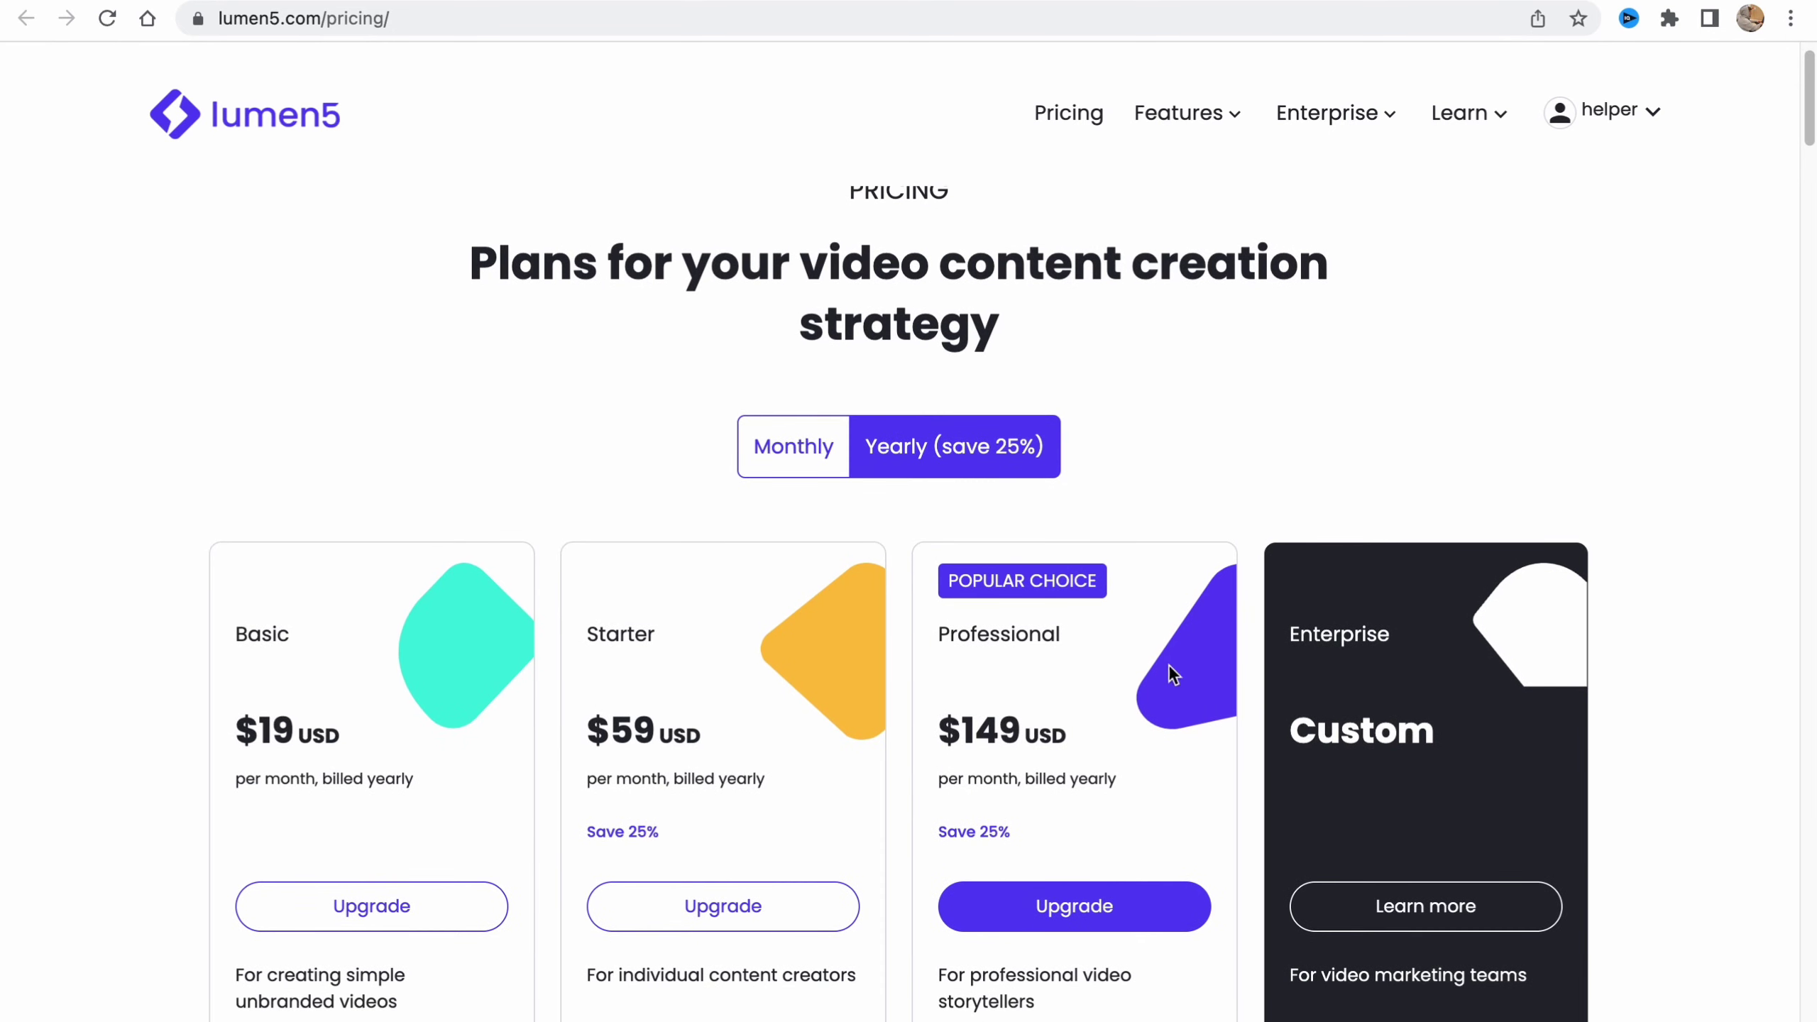
{"action": "scroll", "coordinate": [1107, 681], "scroll_direction": "down", "scroll_amount": 1}
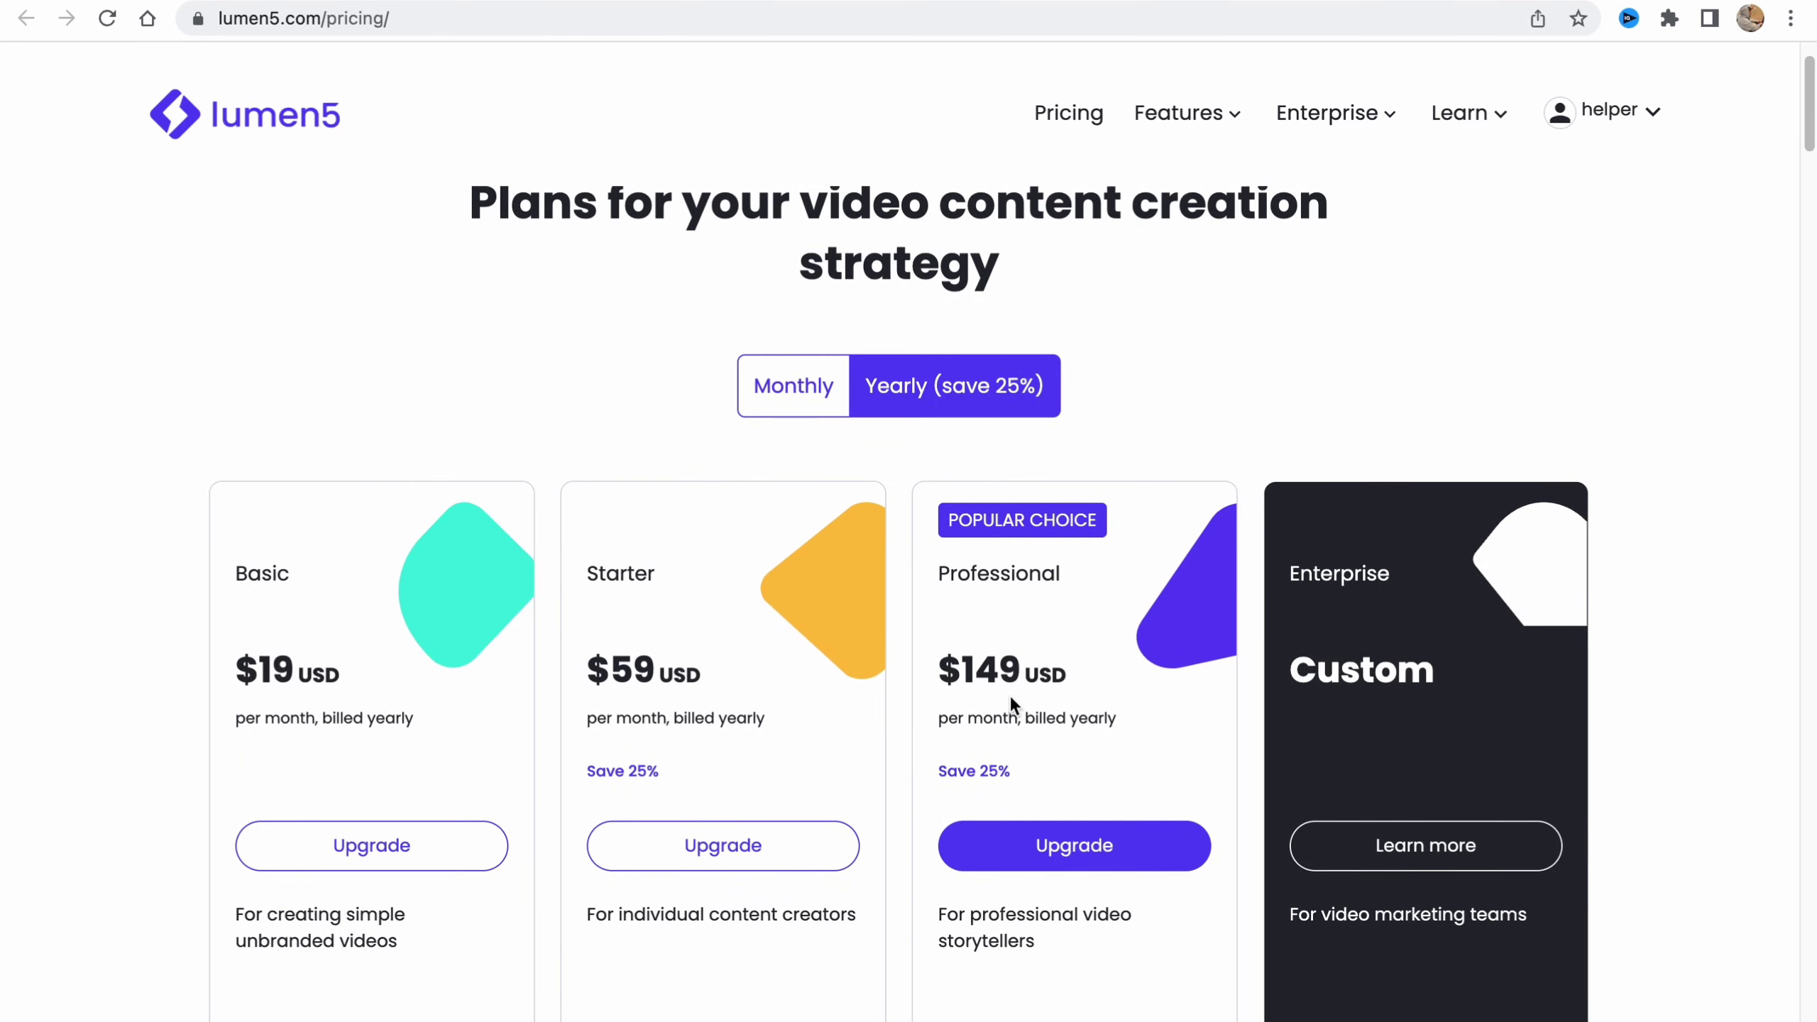
{"action": "scroll", "coordinate": [1010, 700], "scroll_direction": "down", "scroll_amount": 6}
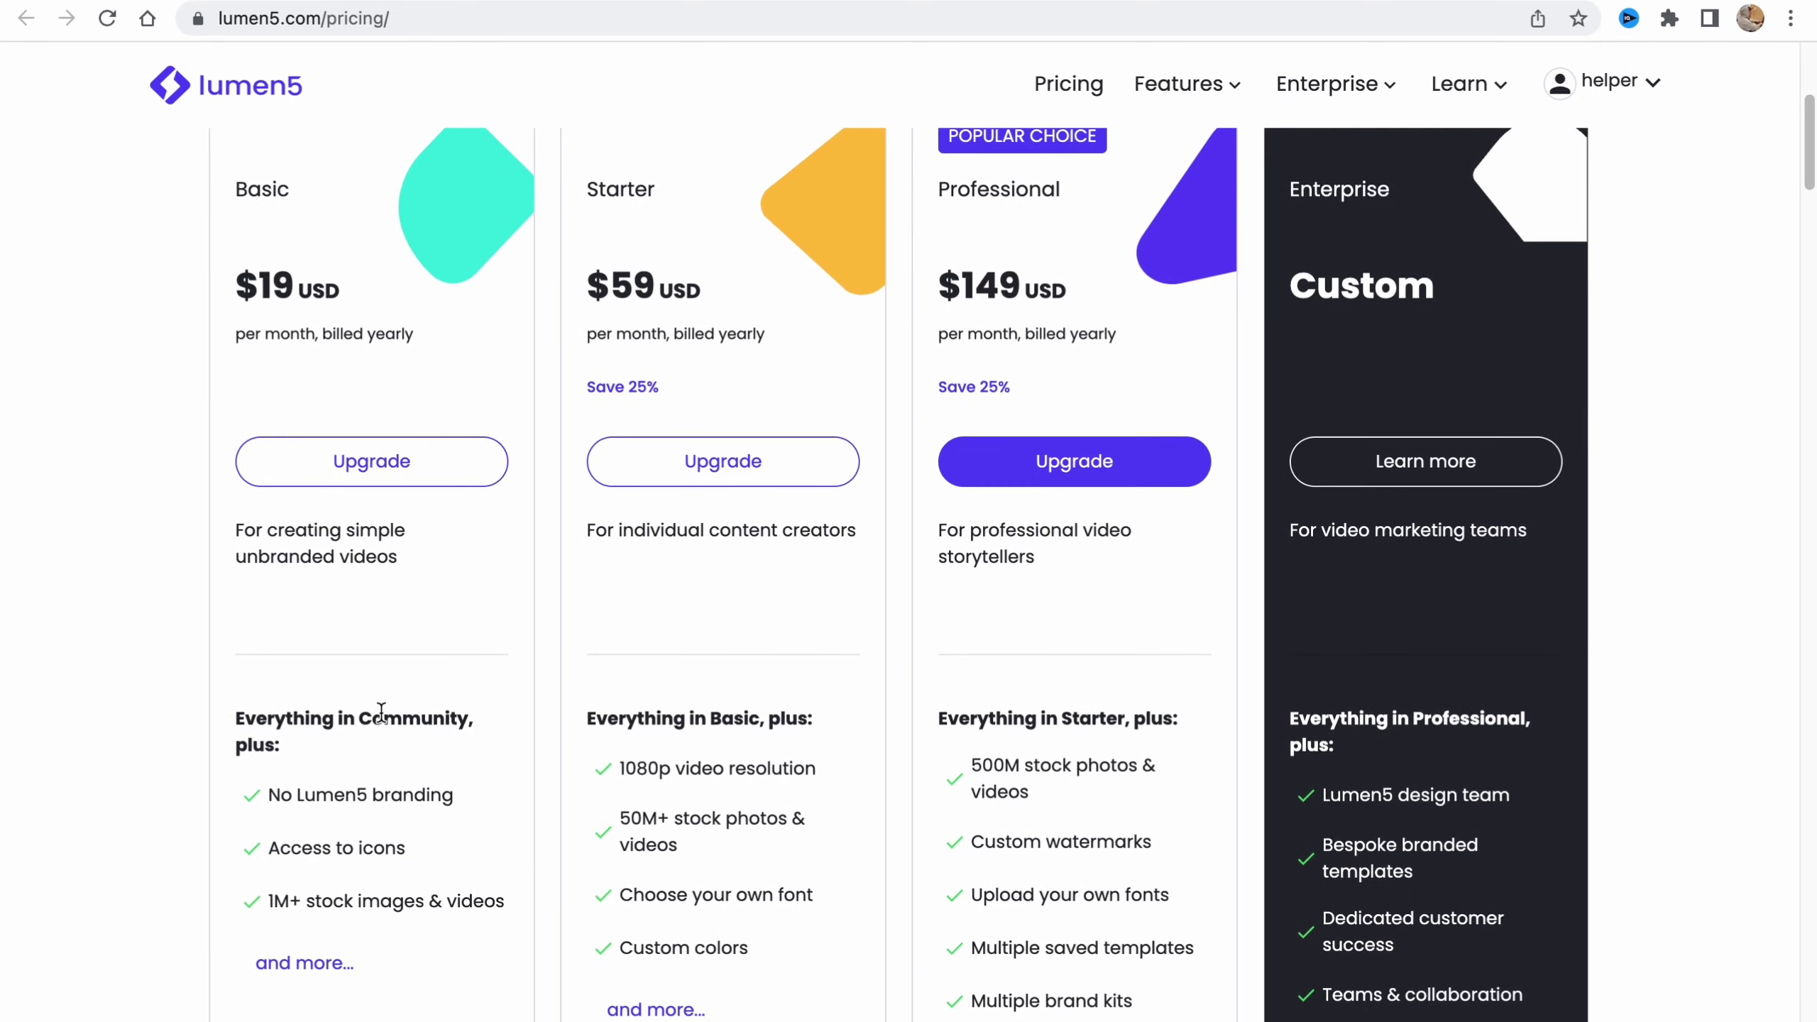
{"action": "scroll", "coordinate": [381, 711], "scroll_direction": "down", "scroll_amount": 4}
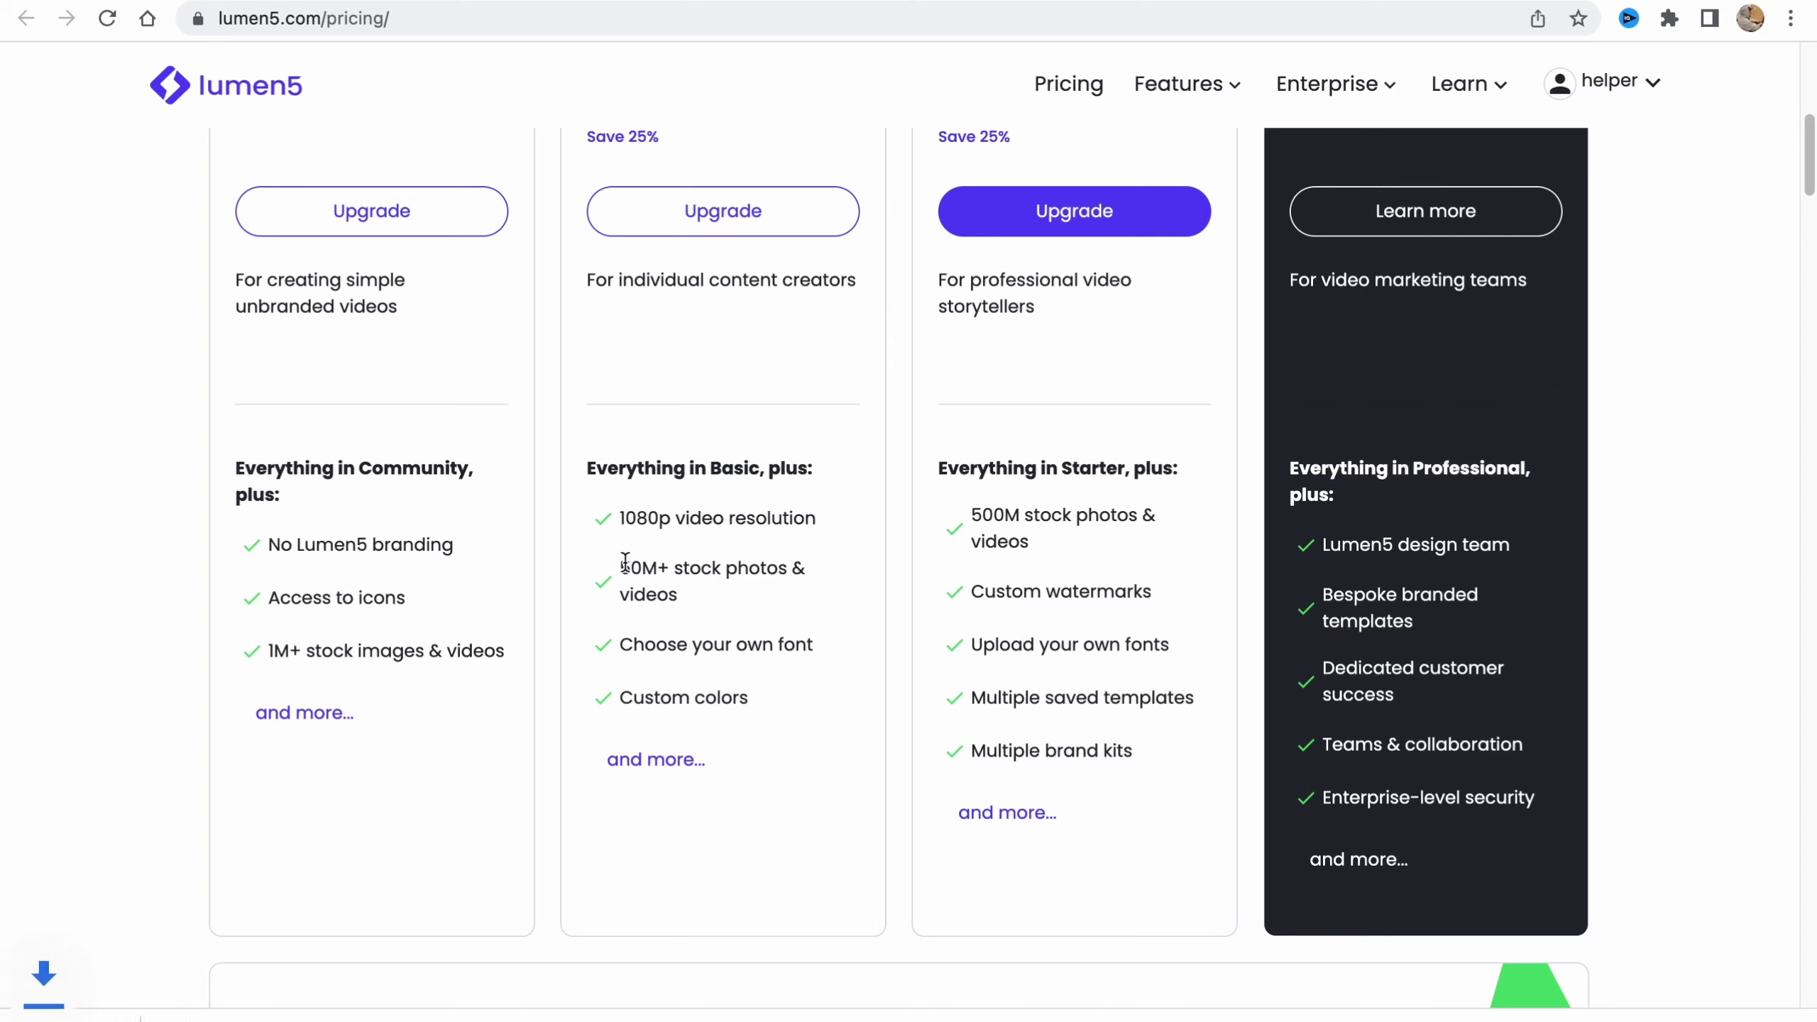
{"action": "scroll", "coordinate": [680, 511], "scroll_direction": "up", "scroll_amount": 10}
{"action": "scroll", "coordinate": [613, 659], "scroll_direction": "down", "scroll_amount": 12}
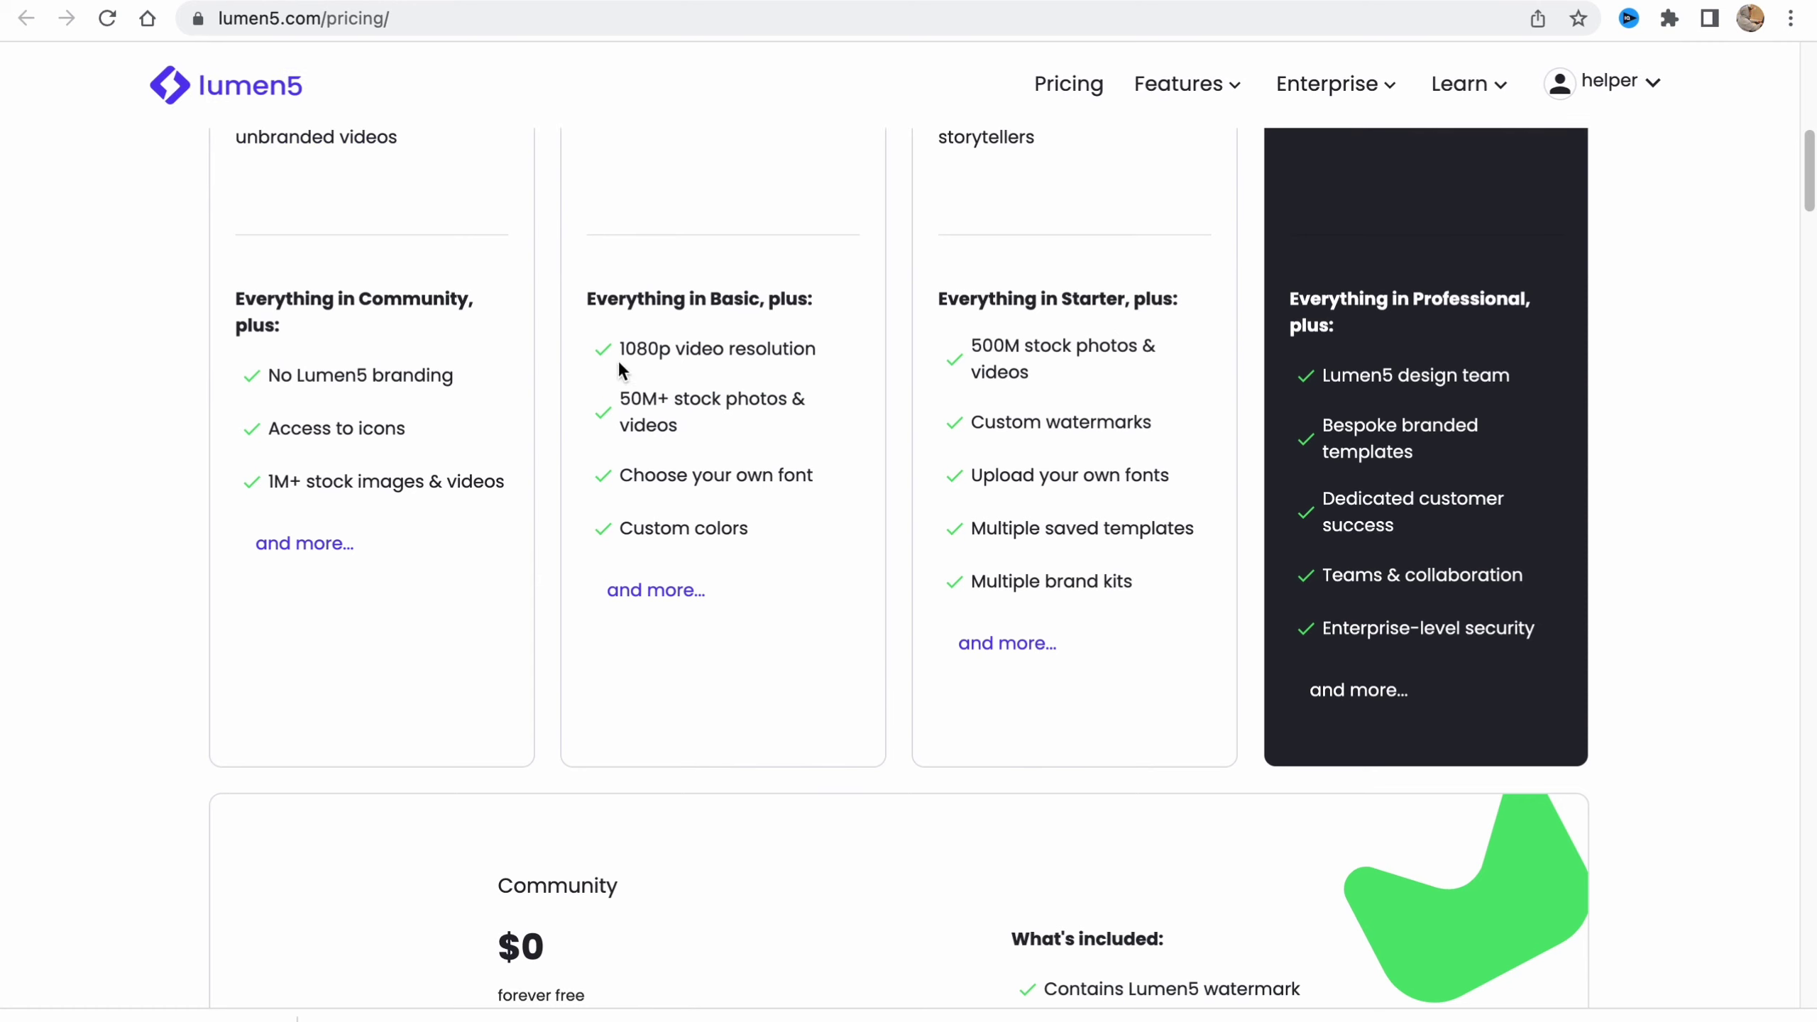
{"action": "left_click_drag", "start_coordinate": [619, 348], "coordinate": [828, 353]}
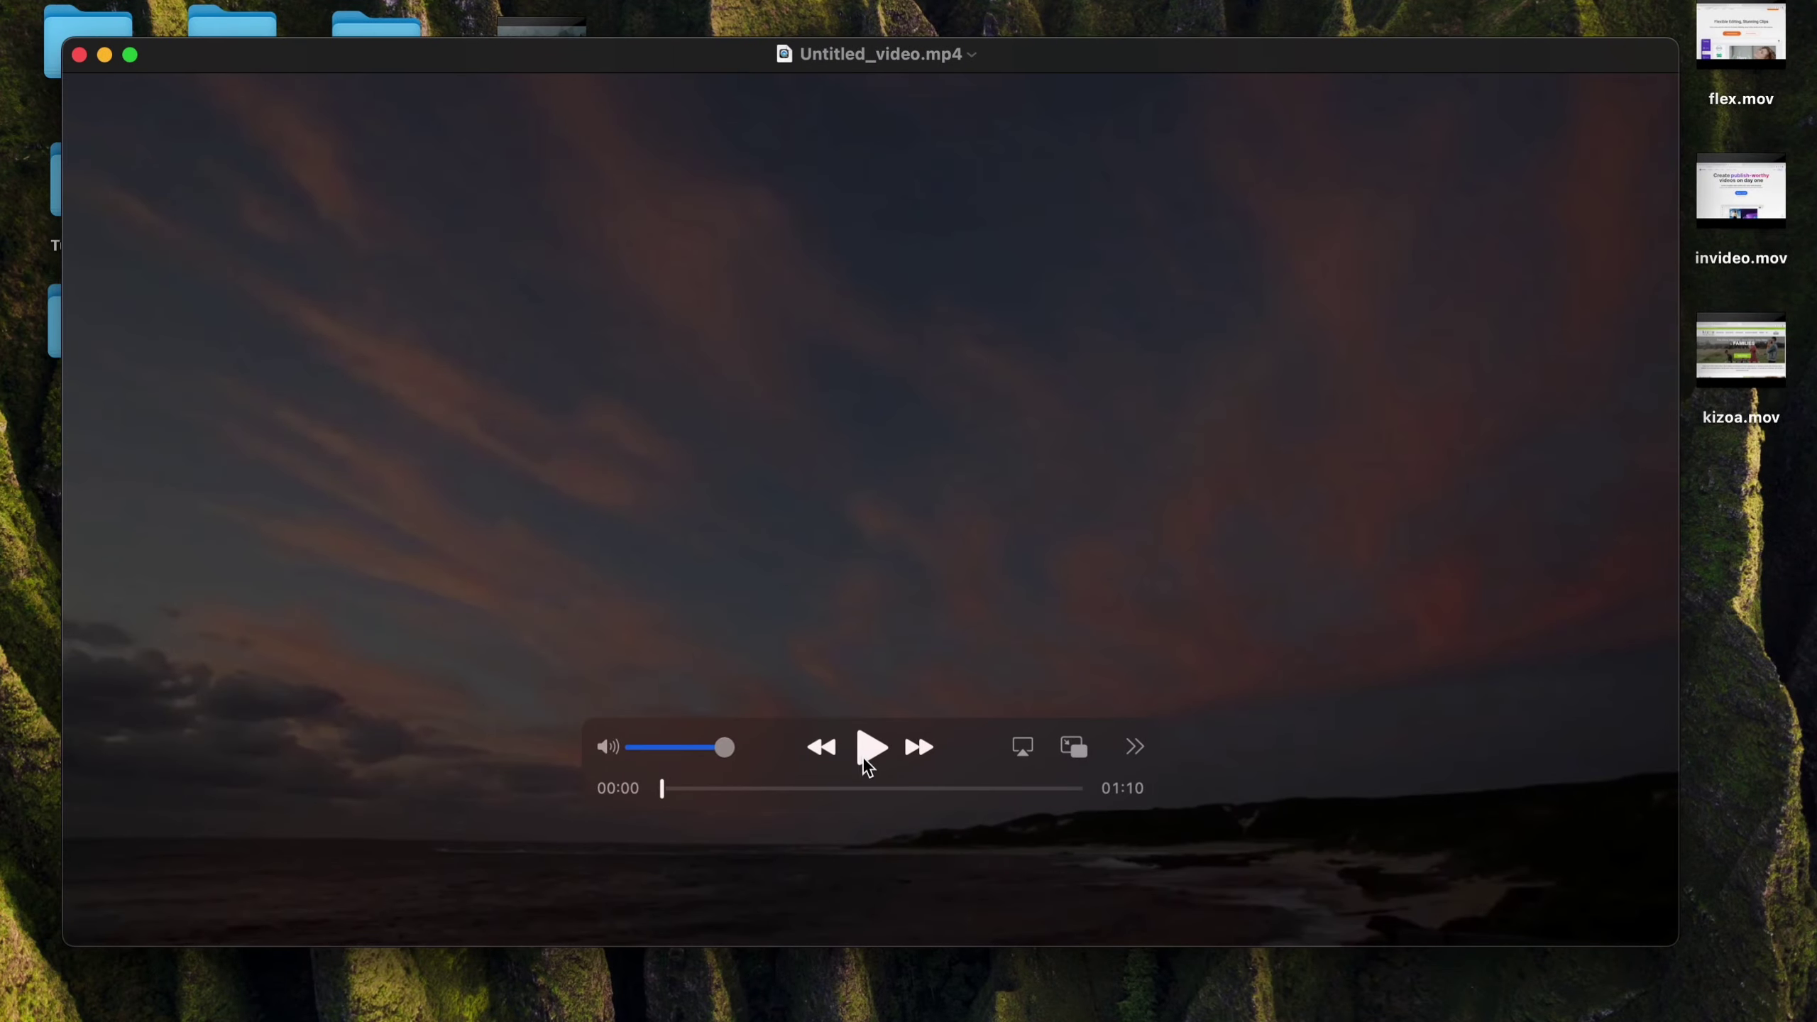
- Switch to the video player and play the downloaded Untitled_video.mp4
{"action": "left_click", "coordinate": [870, 746]}
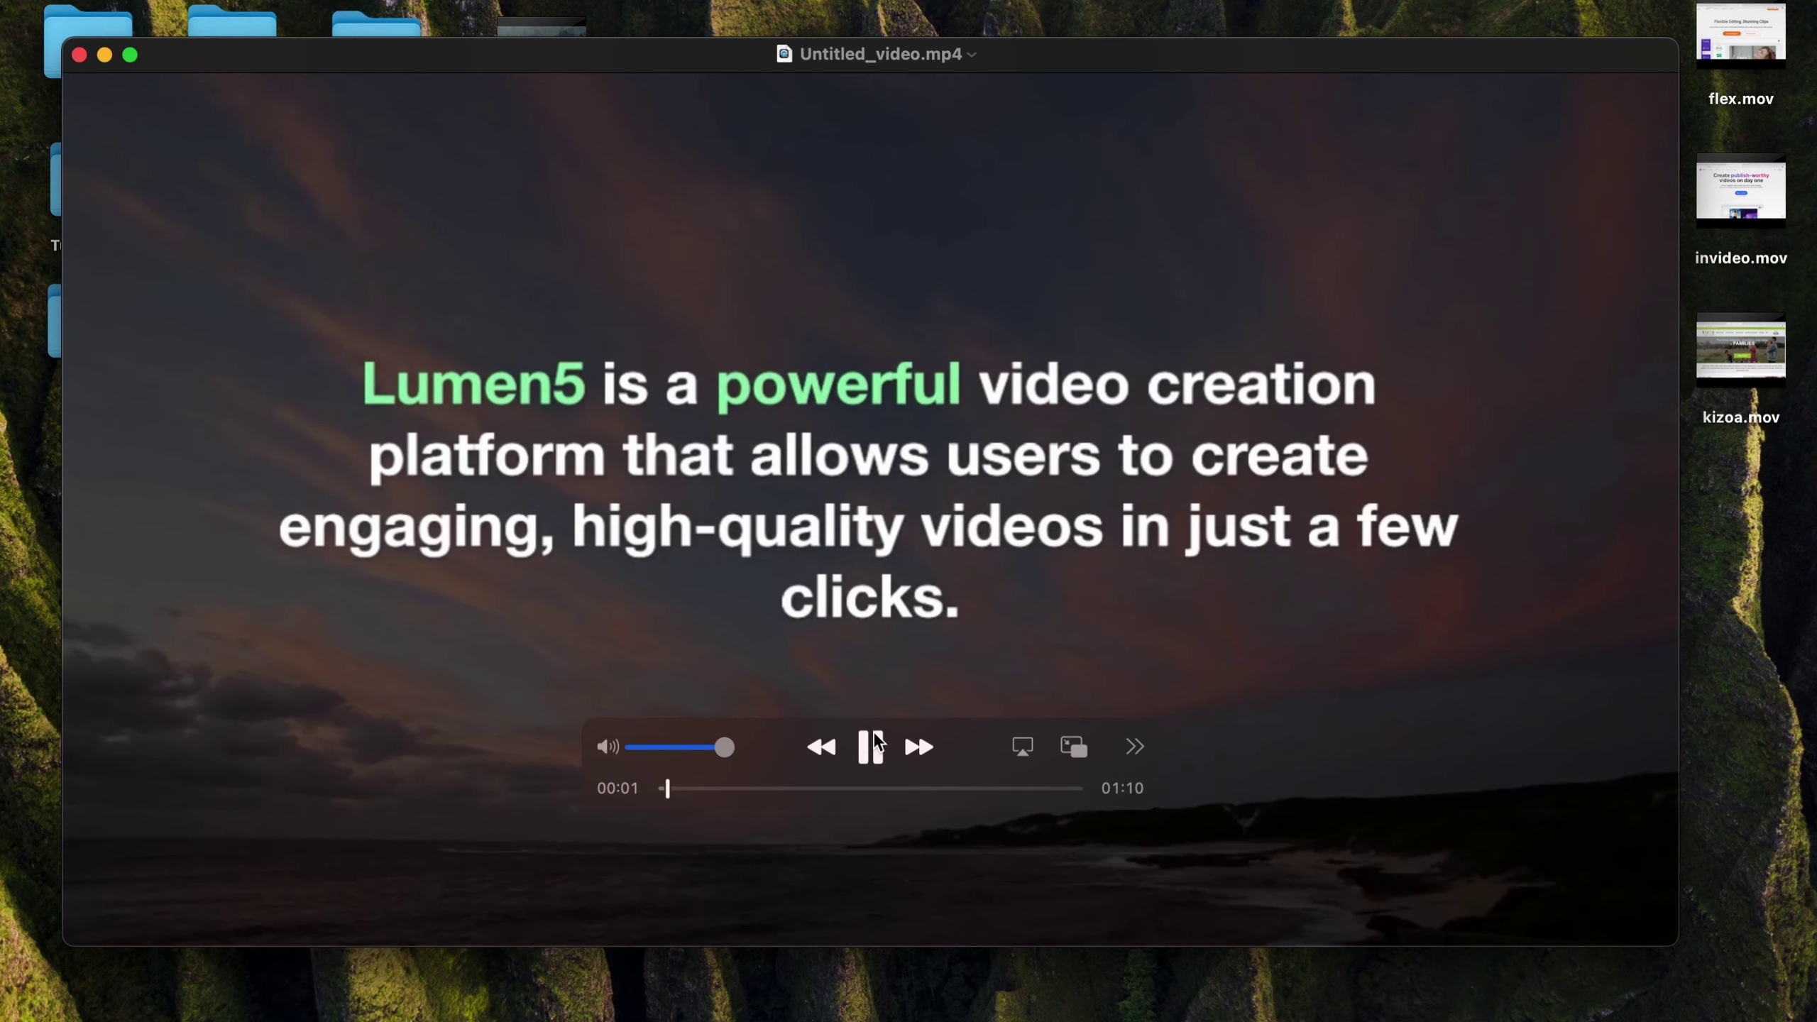